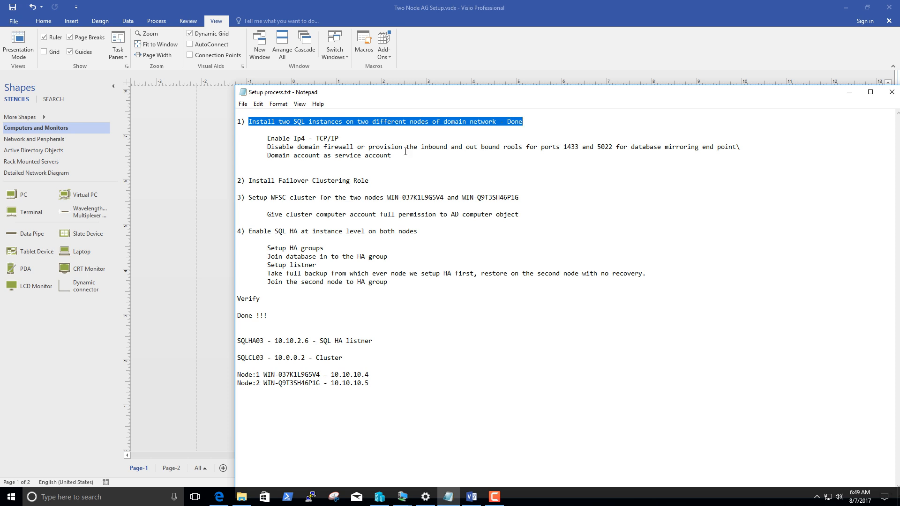
Review the prerequisites listed under item 1 of the setup notes, highlighting the line about enabling TCP/IP.
left_click_drag(270, 139, 400, 157)
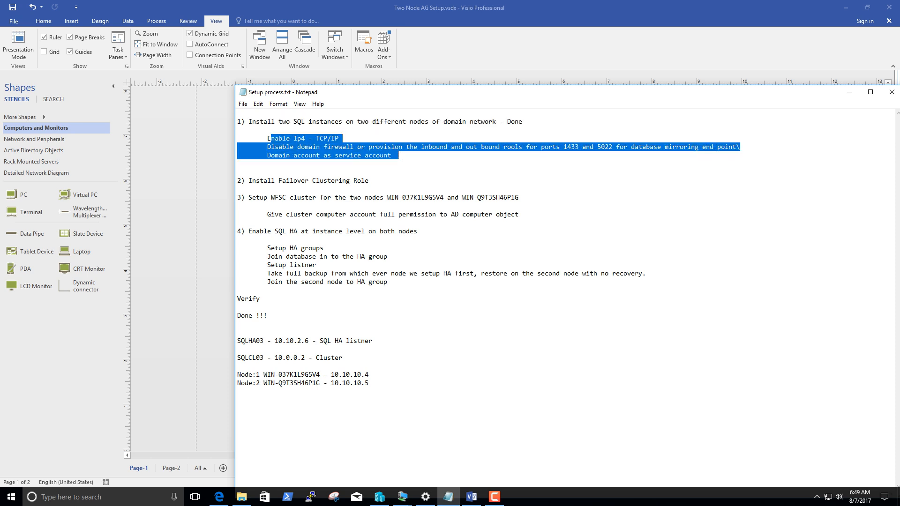
left_click(334, 146)
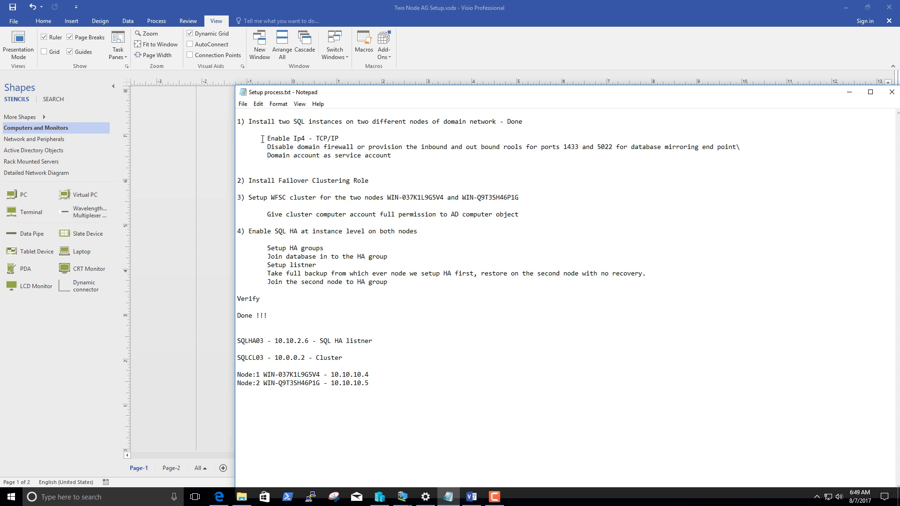
left_click_drag(262, 139, 342, 139)
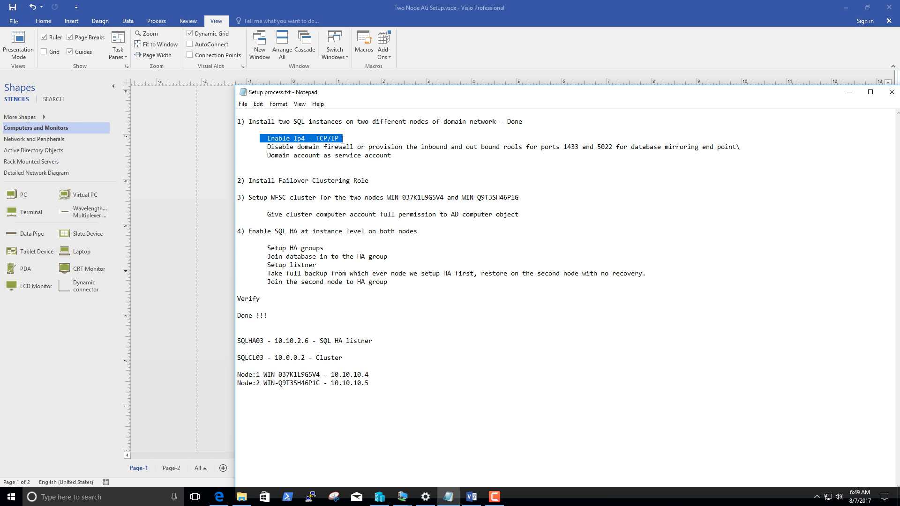
Switch to the winserversql04-SQL2017 virtual machine and show the IP address properties of the TCP/IP protocol for MSSQLSERVER.
left_click(379, 497)
mouse_move(402, 496)
left_click(386, 453)
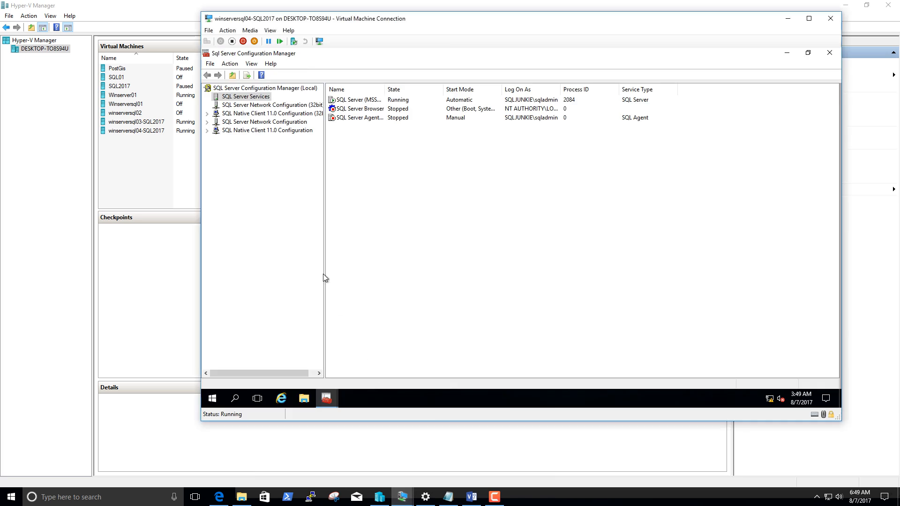
right_click(363, 100)
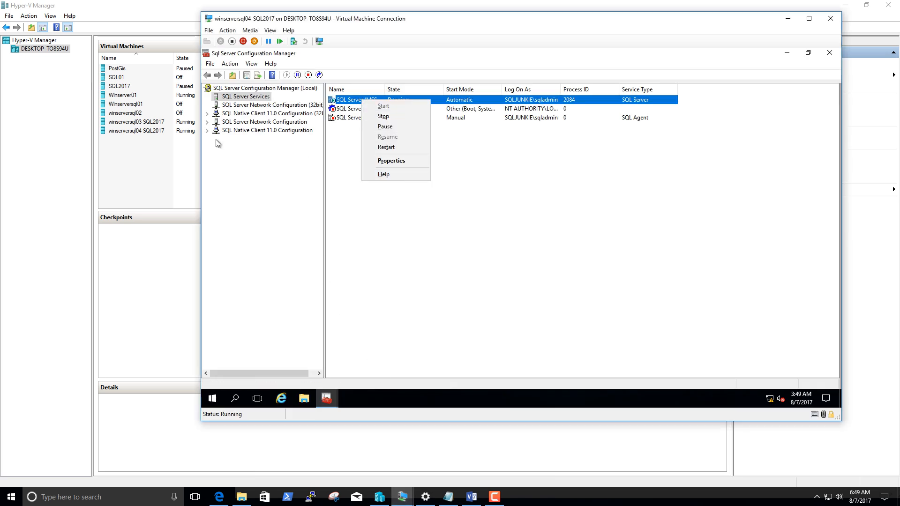
left_click(207, 122)
left_click(241, 131)
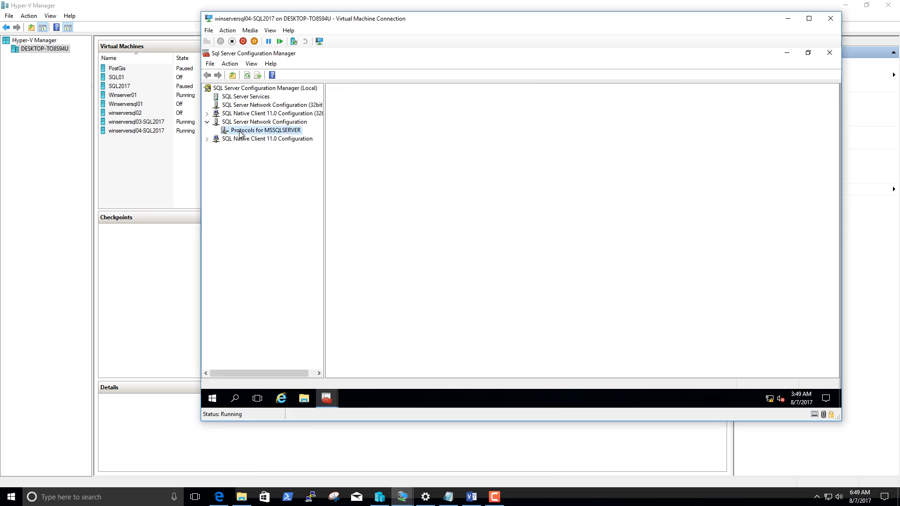
right_click(349, 118)
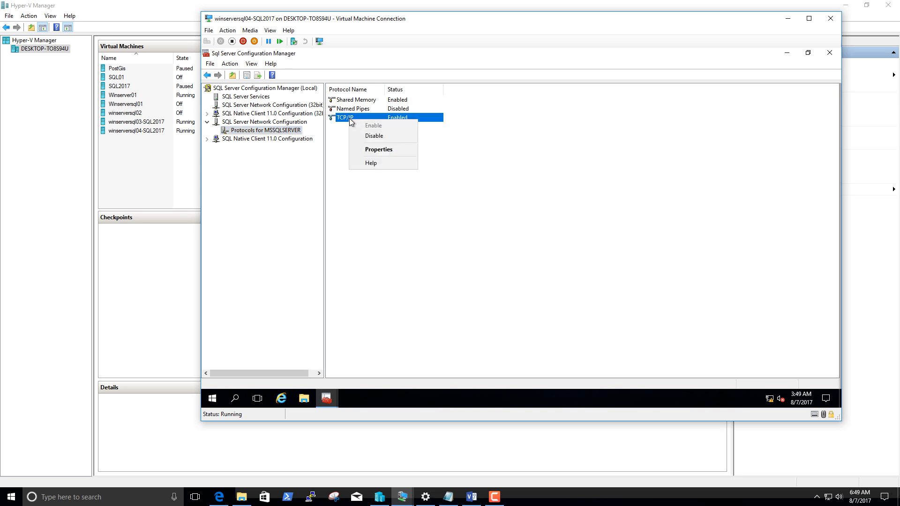
left_click(370, 149)
left_click(468, 126)
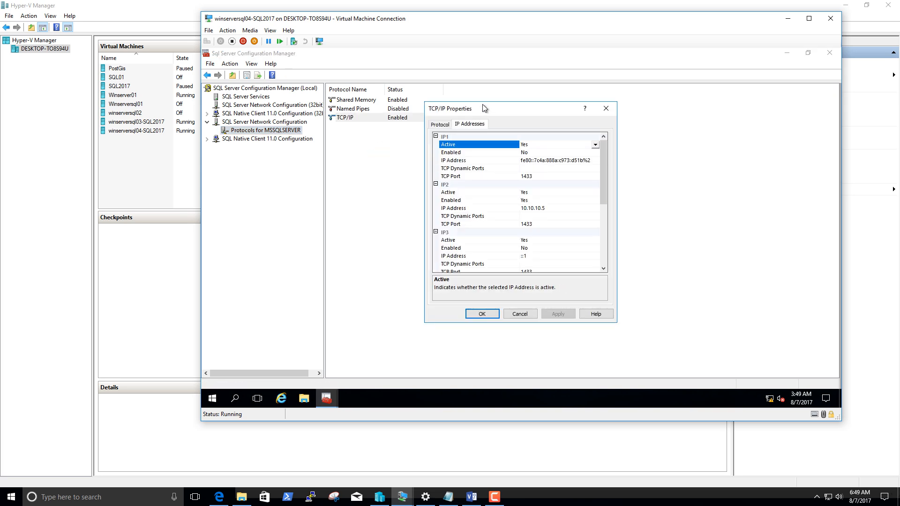
Examine the TCP/IP address entries, checking IP2's active and enabled settings, IP address and TCP port, and close the properties without changes.
left_click_drag(483, 107, 377, 100)
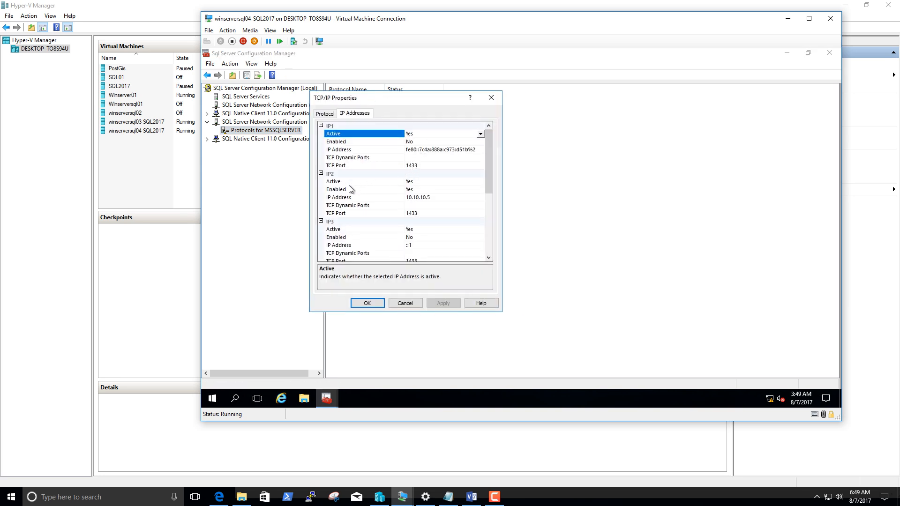
left_click_drag(489, 171, 465, 200)
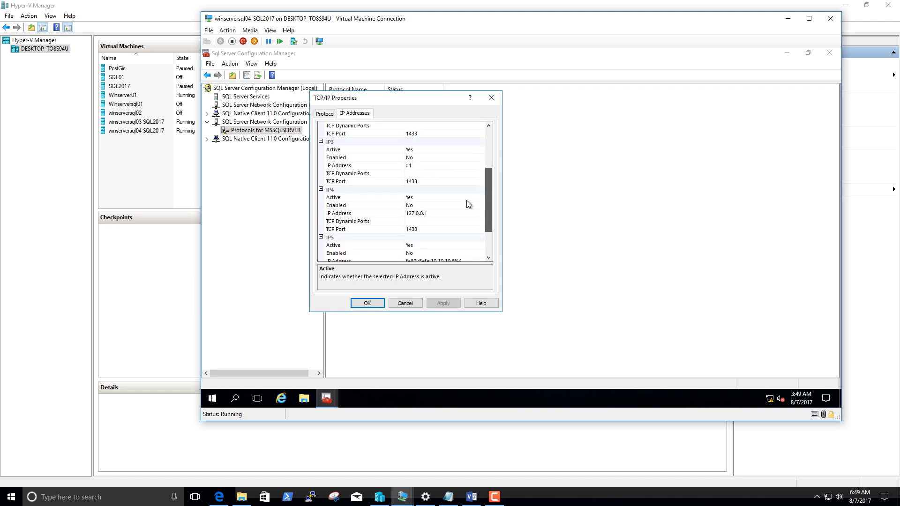
left_click(445, 215)
scroll(470, 212, "down", 2)
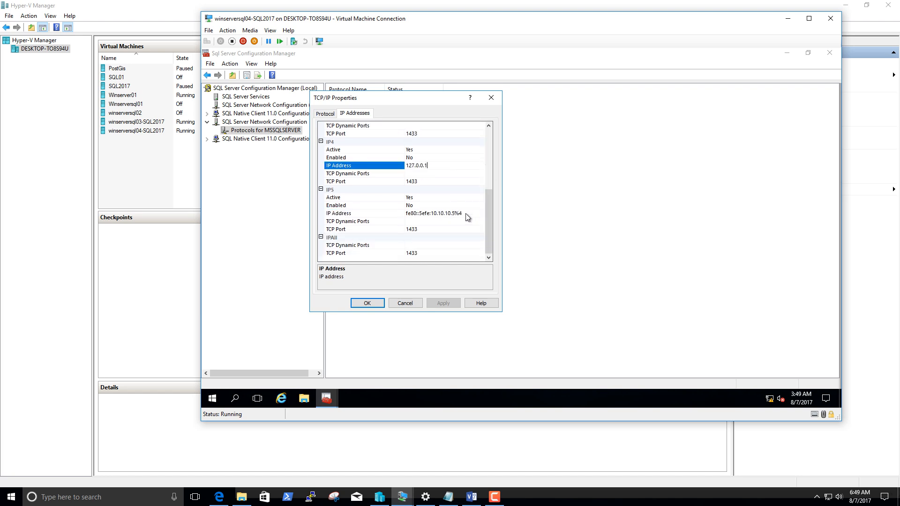
scroll(409, 230, "up", 2)
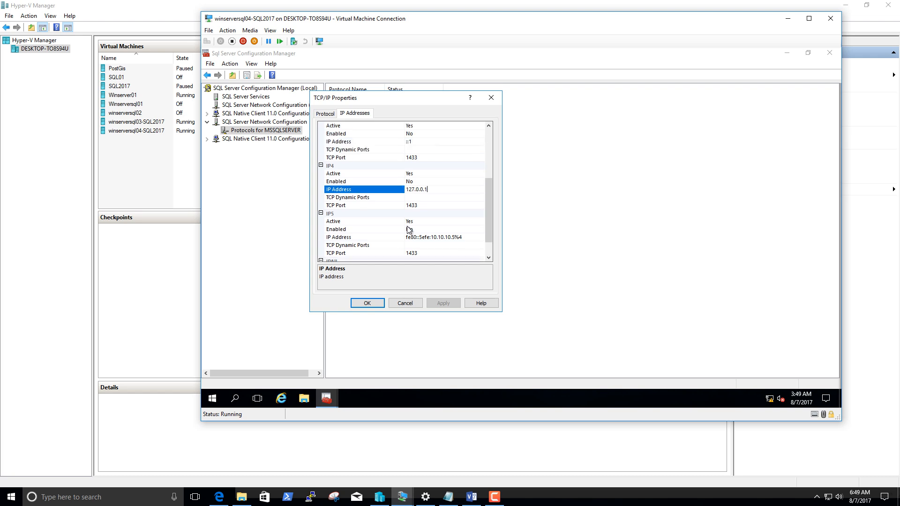
scroll(396, 194, "up", 2)
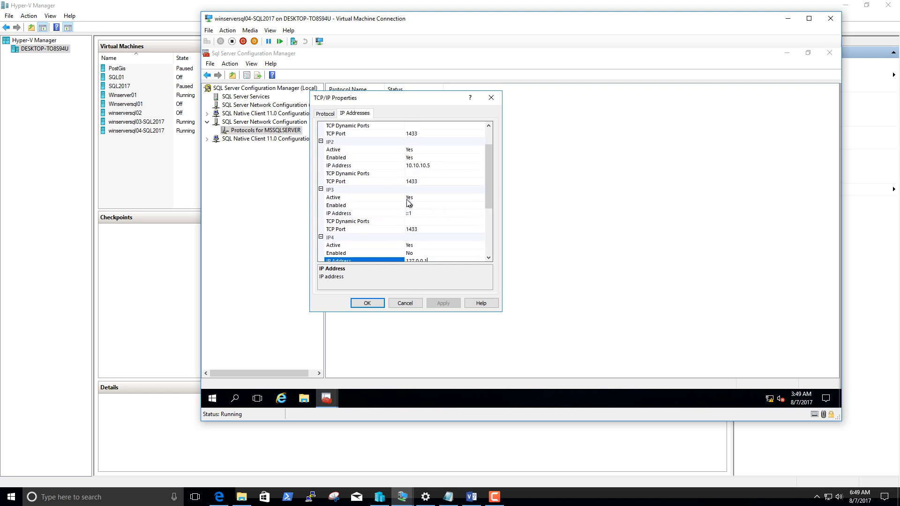
scroll(409, 204, "up", 1)
left_click(348, 174)
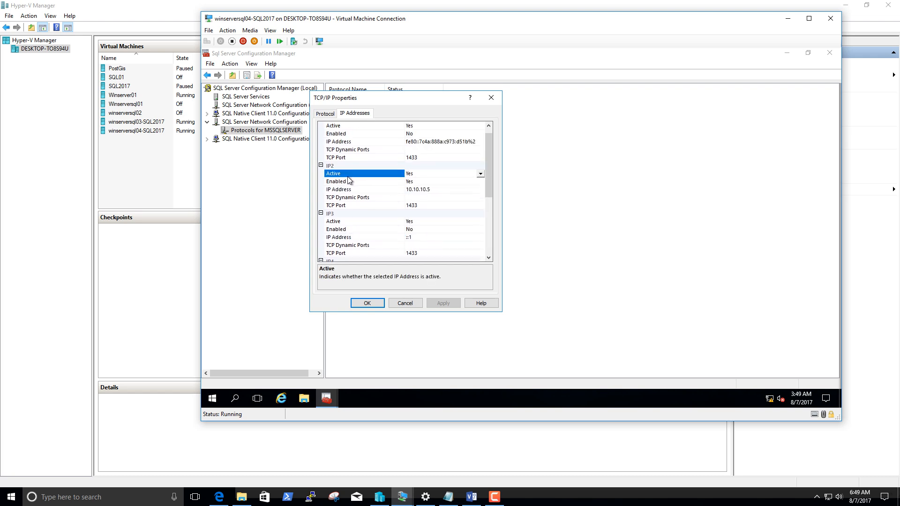
left_click(393, 189)
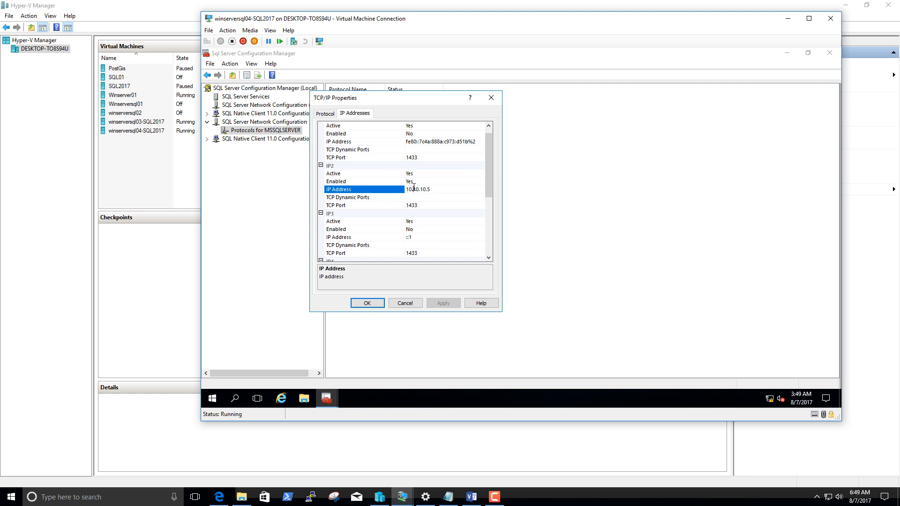
double_click(424, 186)
left_click(428, 206)
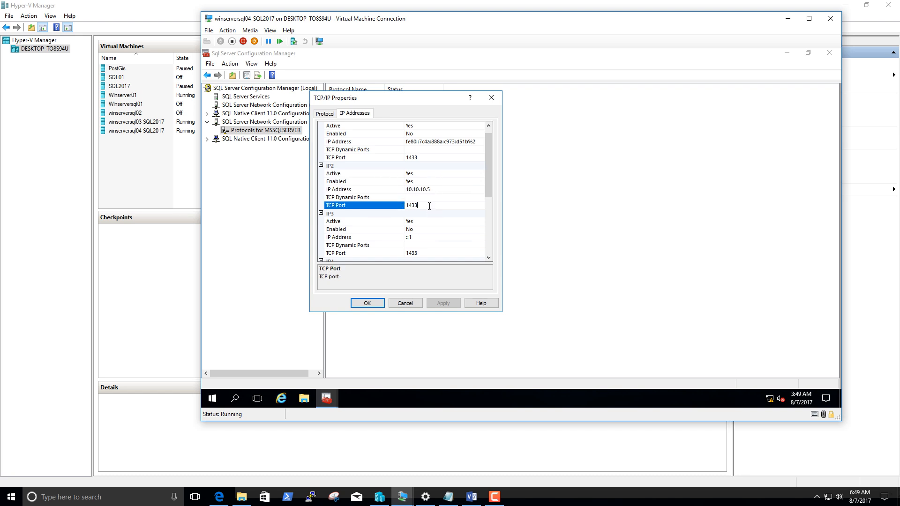
left_click(492, 99)
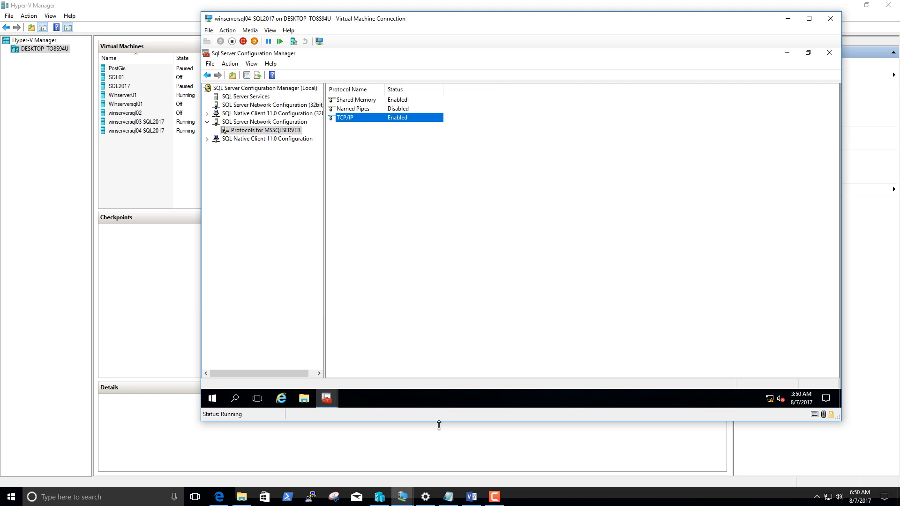
Switch to the Notepad setup notes, correct "rools" to "roles" in the firewall line, and delete the stray backslash after "end point".
left_click(448, 499)
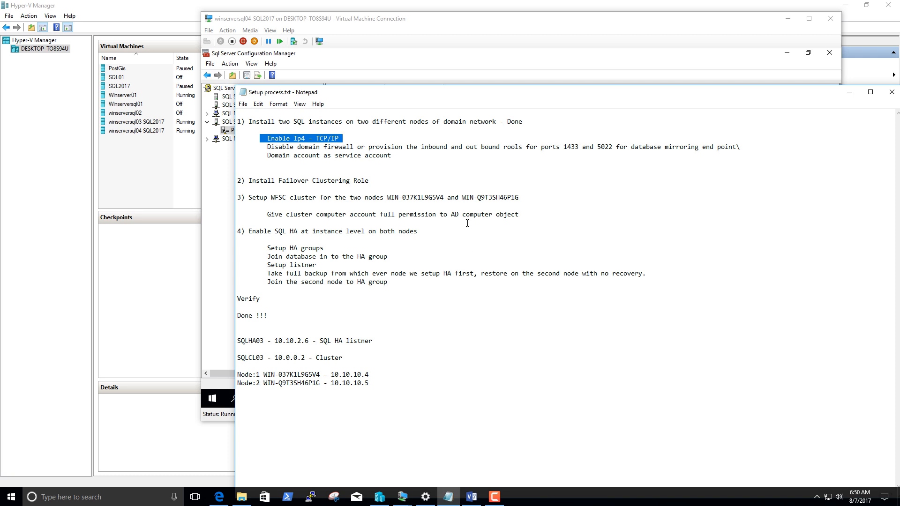
left_click(267, 146)
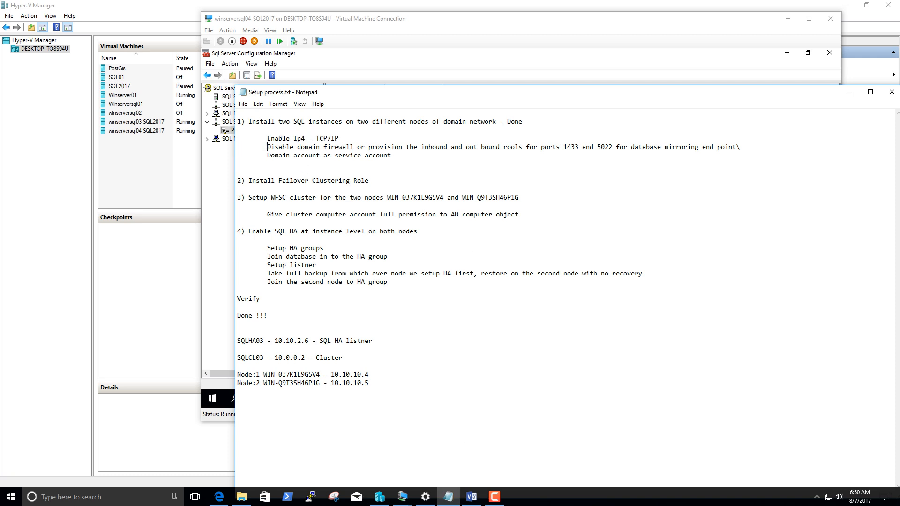
left_click_drag(267, 147, 512, 149)
key("BackSpace")
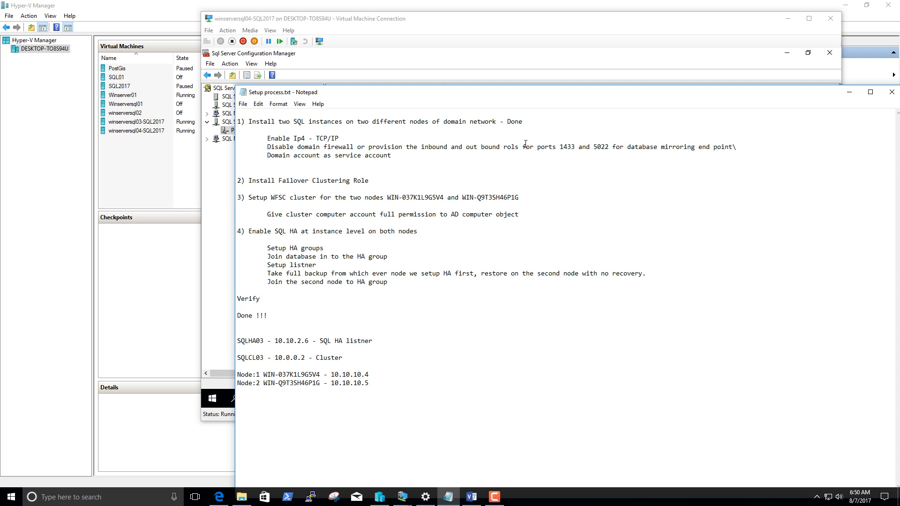
type("e")
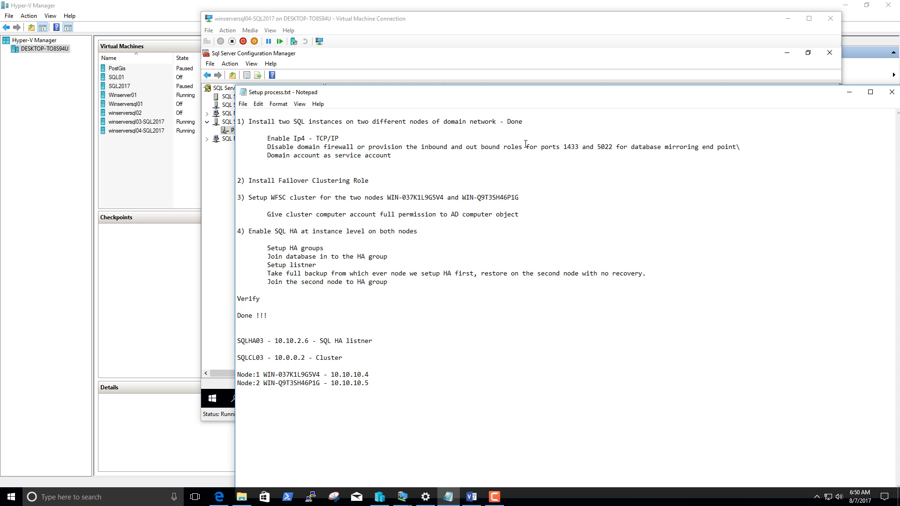
mouse_move(564, 148)
left_mouse_down()
mouse_move(606, 148)
mouse_move(565, 148)
left_mouse_up()
left_click_drag(597, 148, 613, 147)
left_click(760, 152)
key("BackSpace")
Check the service account requirement from the notes against the logon accounts of the SQL Server services in the virtual machine, and minimize its window.
left_click_drag(267, 154, 395, 157)
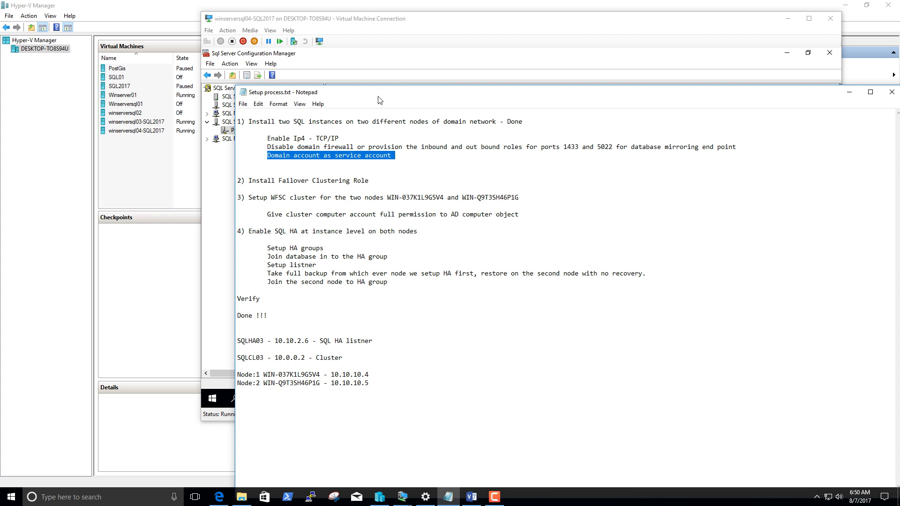
left_click_drag(379, 99, 476, 124)
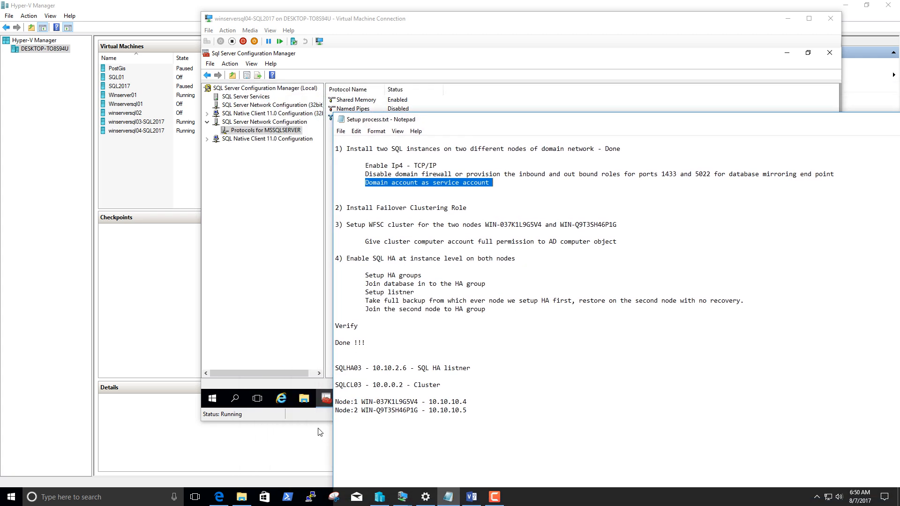
left_click(322, 396)
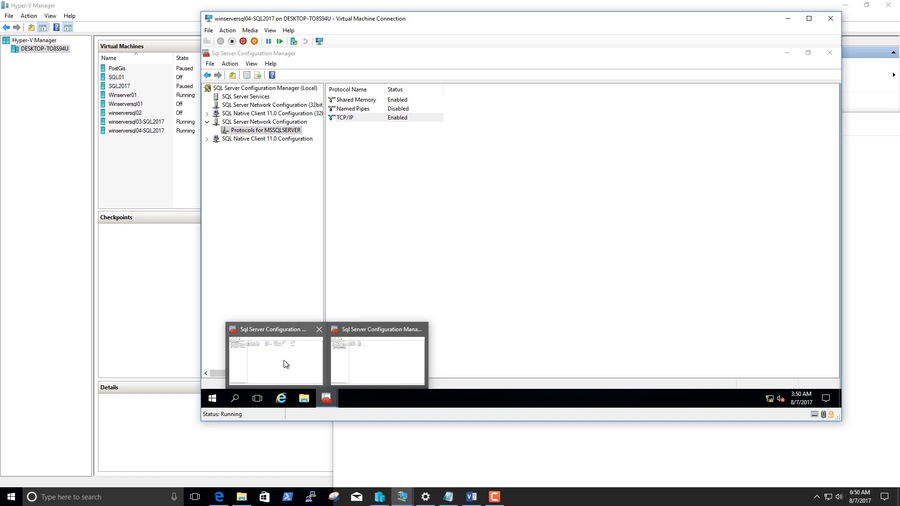
left_click(286, 365)
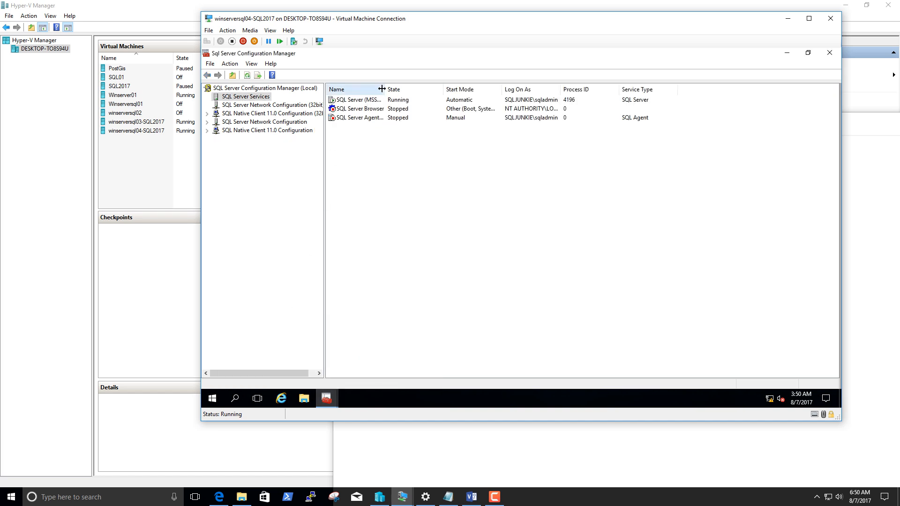
left_click_drag(382, 89, 388, 89)
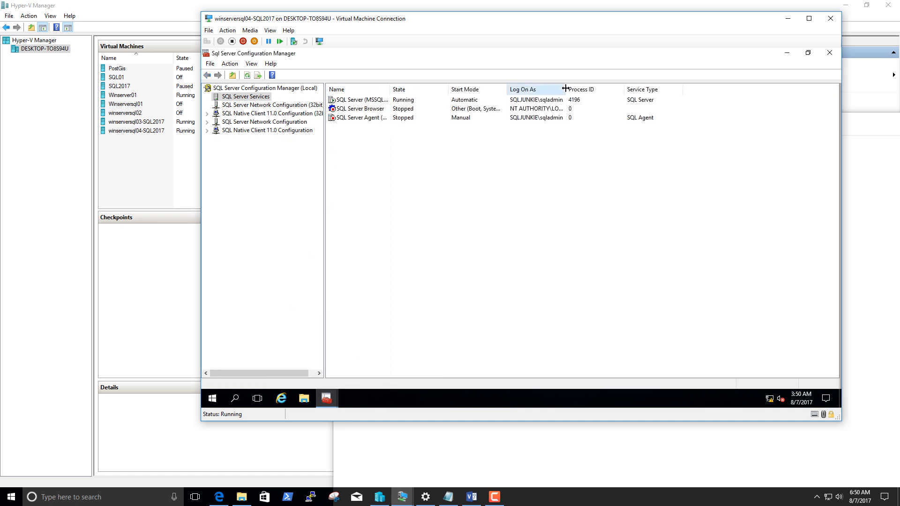
left_click_drag(565, 89, 603, 89)
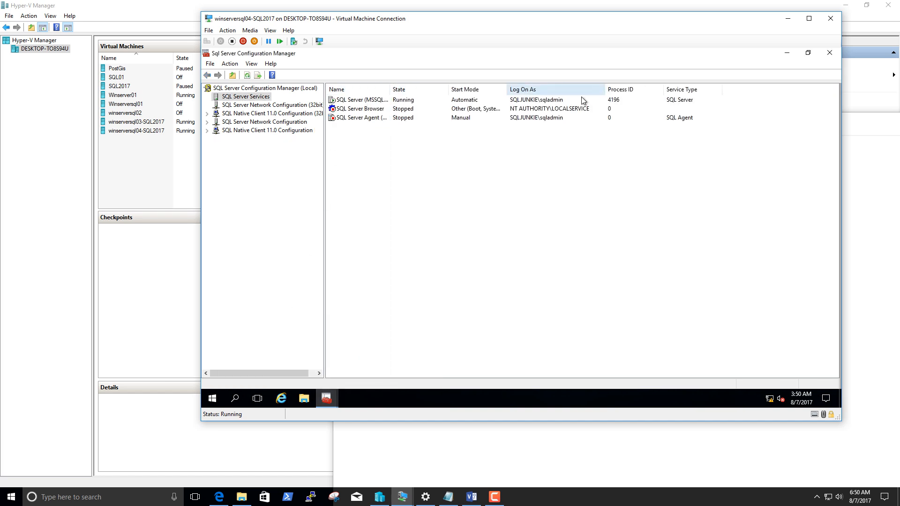
left_click(550, 104)
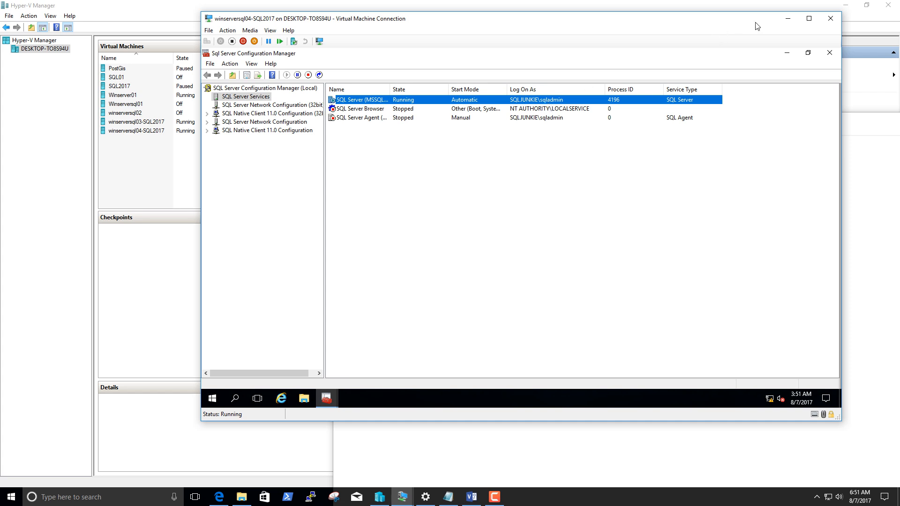
left_click(788, 19)
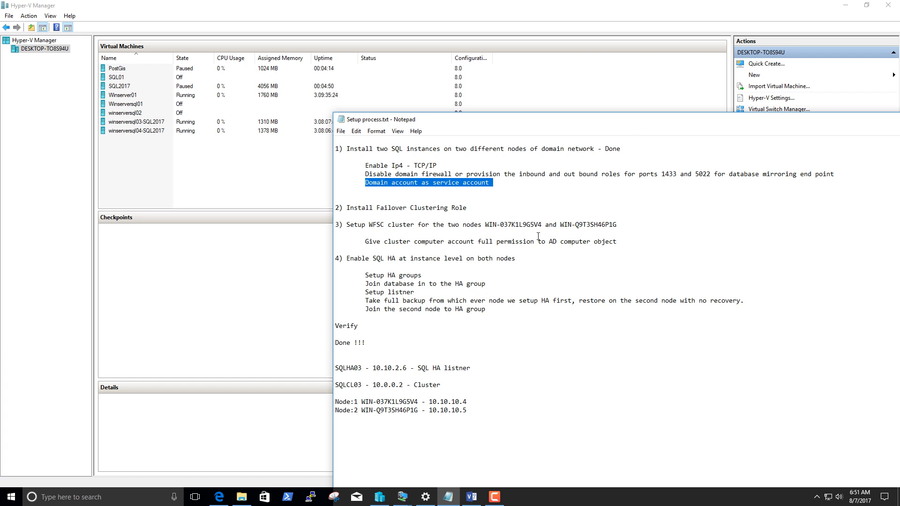
Review items 2 to 4 of the setup notes, from the Failover Clustering role and WFSC cluster to SQL HA and the HA groups.
left_click_drag(344, 208, 485, 210)
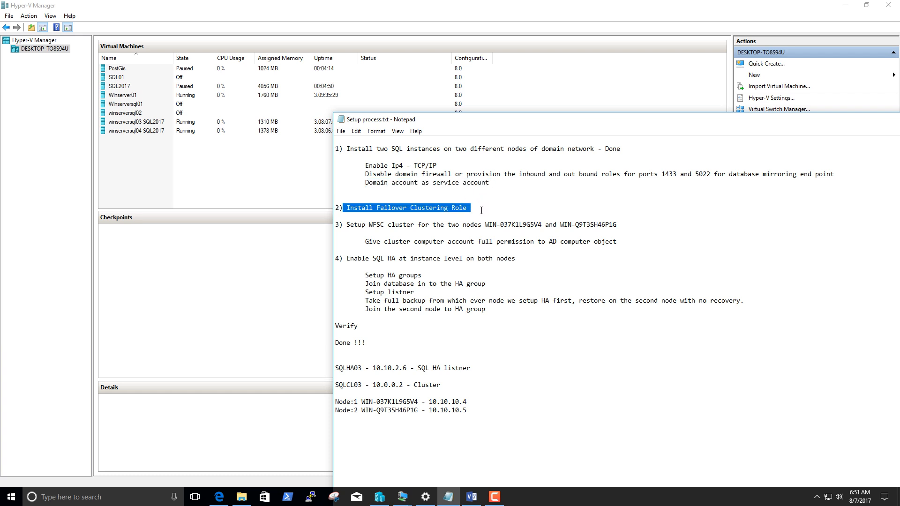
left_click_drag(346, 226, 623, 222)
left_click_drag(365, 242, 626, 240)
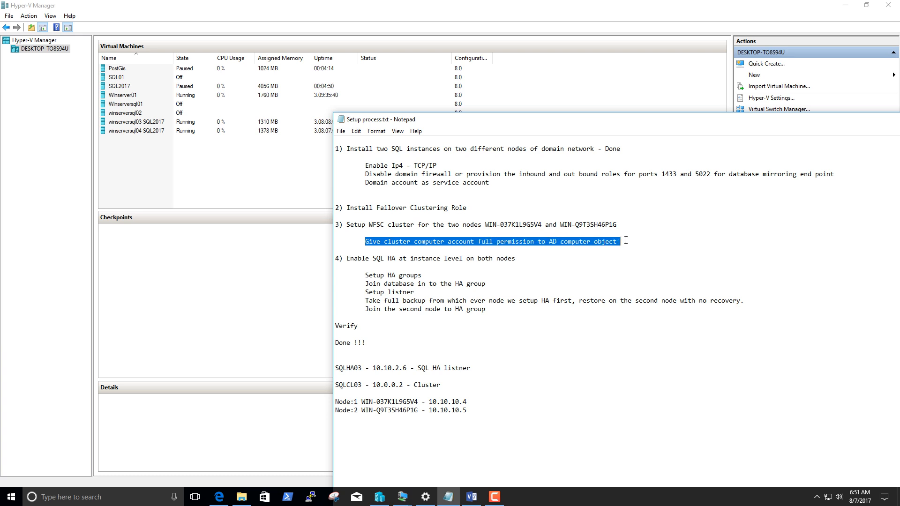
left_click(379, 241)
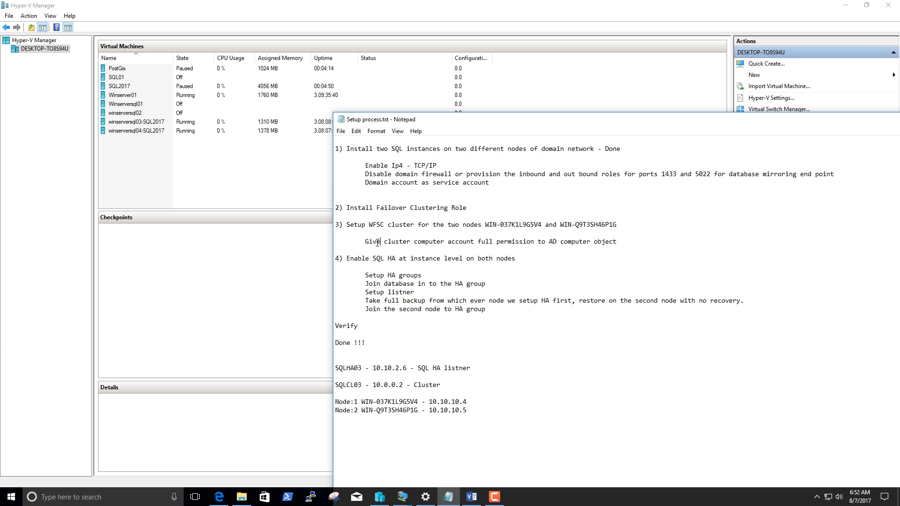
left_click_drag(362, 243, 620, 243)
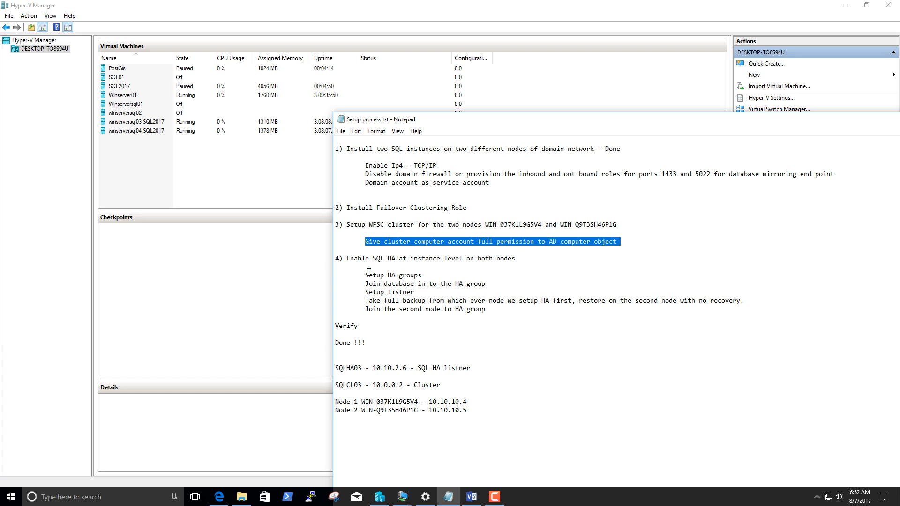
left_click_drag(348, 260, 520, 259)
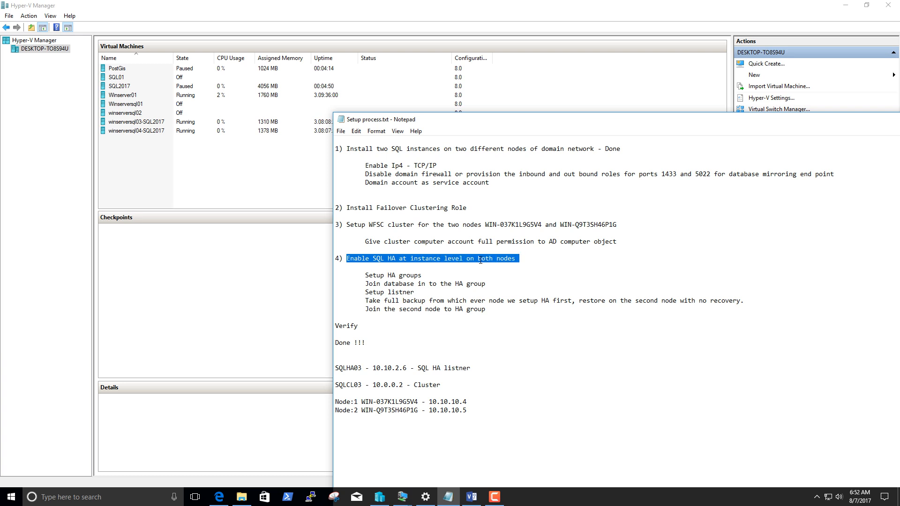
left_click_drag(365, 276, 452, 283)
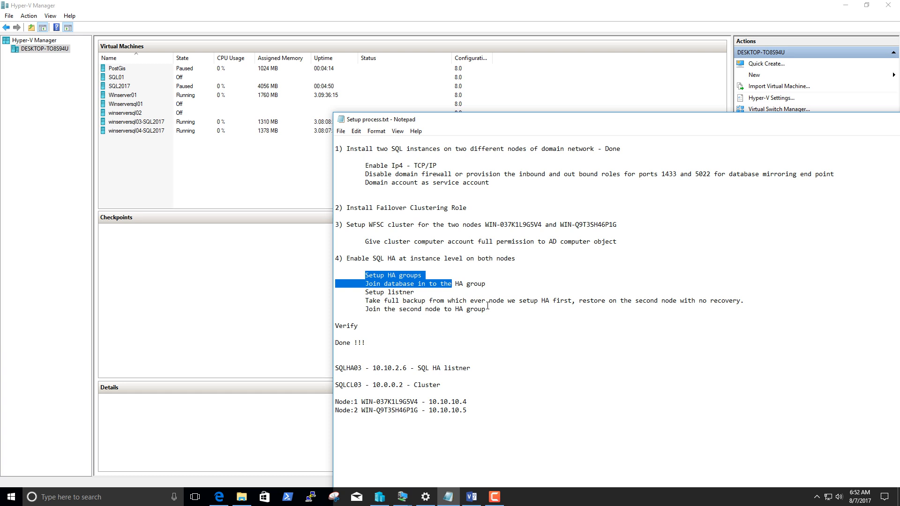
Reposition the setup notes window and review item 1's SQL instance prerequisites and item 2's Failover Clustering role installation.
left_click(463, 351)
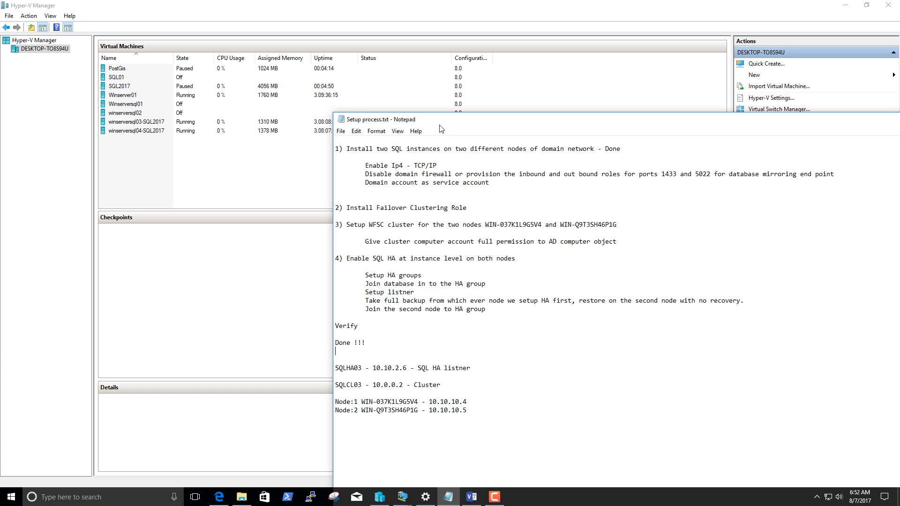
left_click_drag(441, 129, 412, 93)
mouse_move(300, 331)
left_mouse_down()
mouse_move(443, 334)
mouse_move(345, 332)
mouse_move(375, 332)
mouse_move(382, 351)
mouse_move(444, 386)
mouse_move(441, 377)
mouse_move(307, 366)
mouse_move(308, 332)
left_mouse_up()
left_click(449, 365)
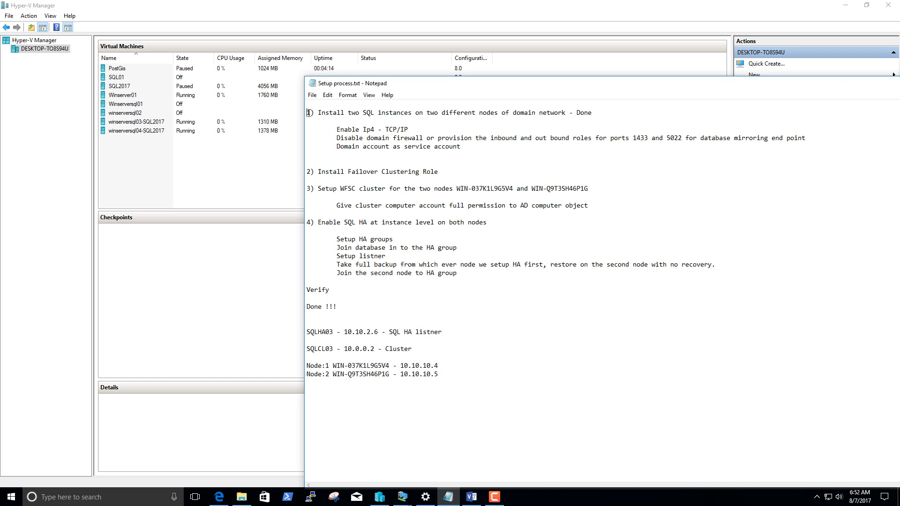
left_click_drag(309, 113, 522, 152)
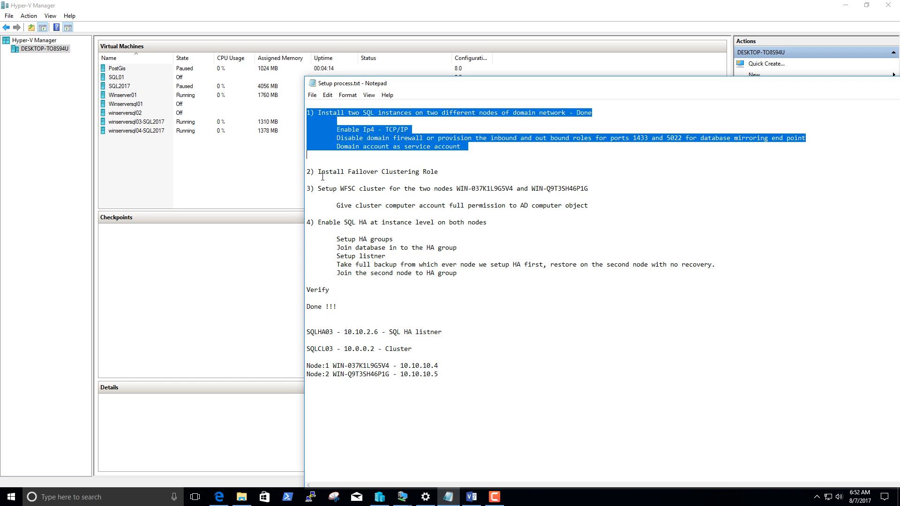
left_click_drag(310, 171, 460, 169)
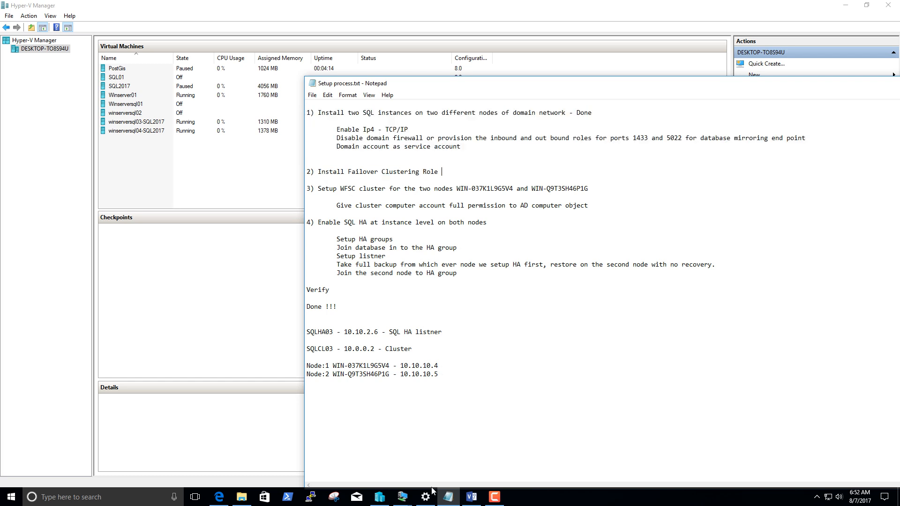
Switch to the winserversql03-SQL2017 virtual machine, open Server Manager maximized, and close SQL Server Configuration Manager.
left_click(385, 497)
left_click(385, 497)
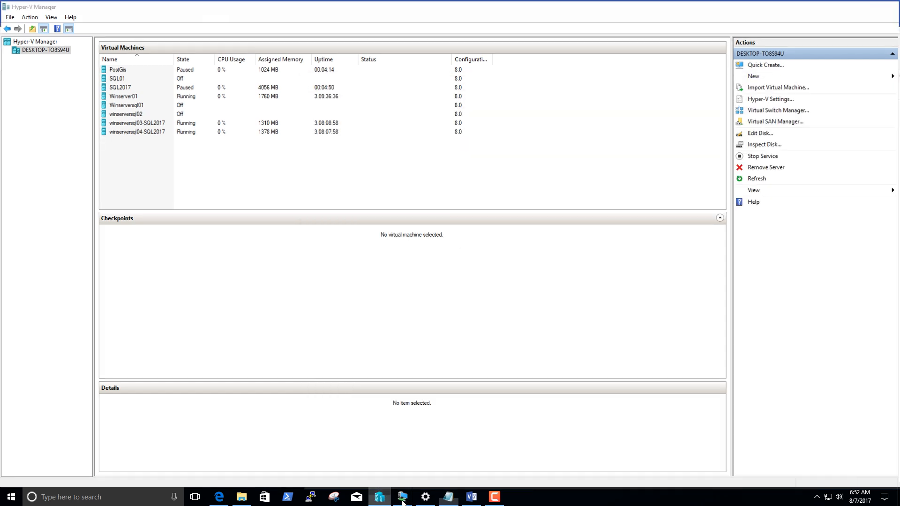
mouse_move(402, 498)
left_click(319, 472)
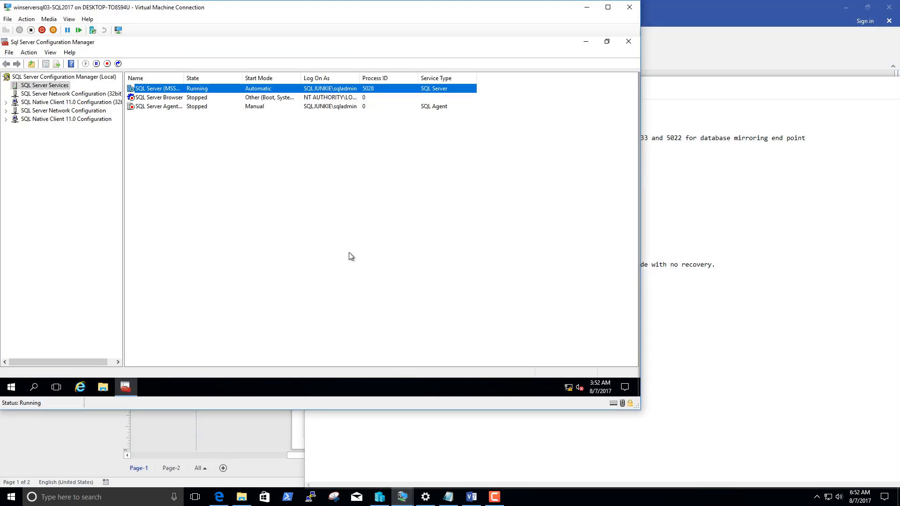
left_click(14, 390)
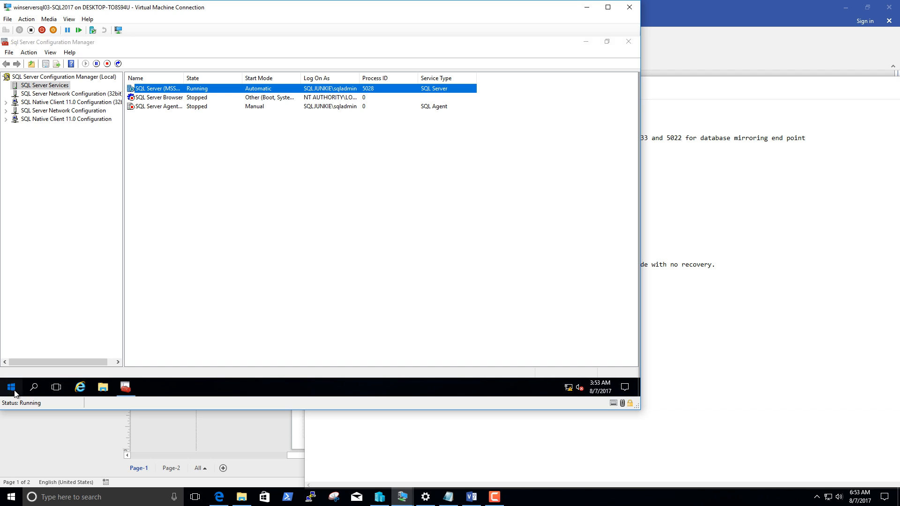
scroll(86, 249, "down", 2)
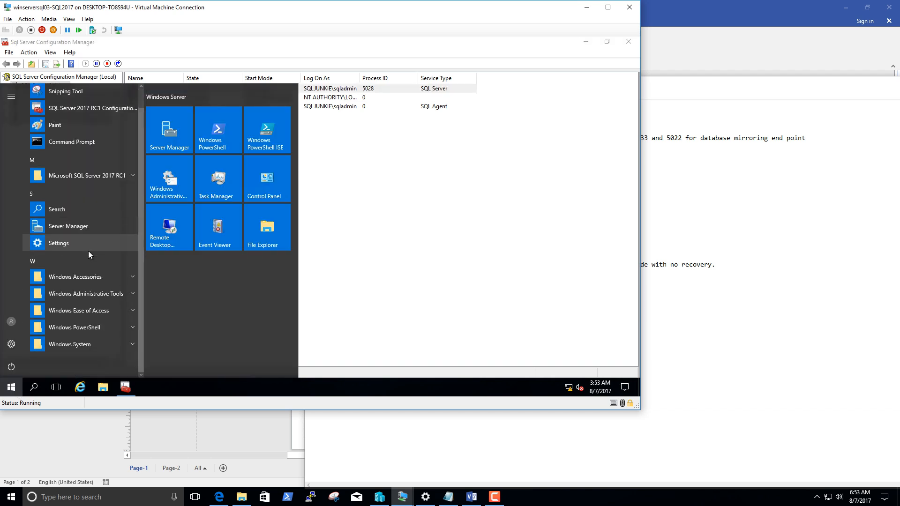
scroll(100, 277, "up", 2)
left_click(175, 130)
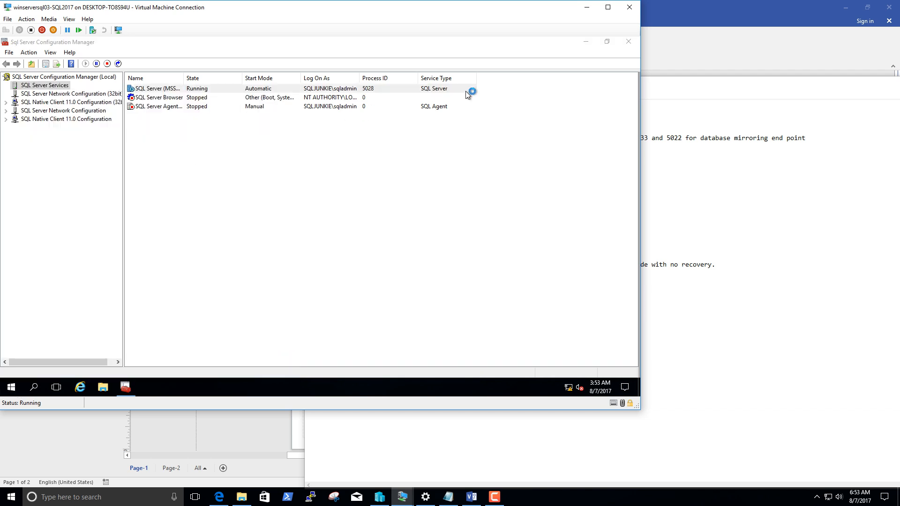
left_click(628, 42)
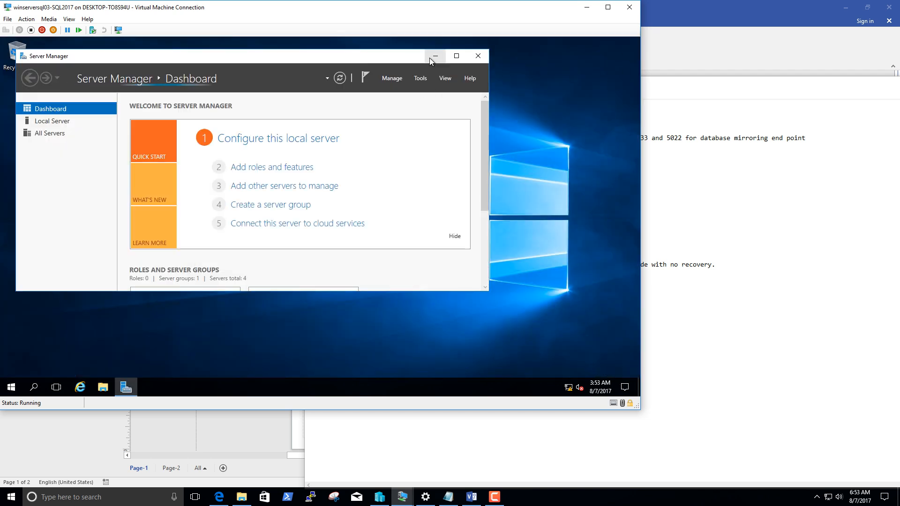
left_click(455, 56)
Start adding roles and features with a role-based or feature-based installation, choosing WIN-037K1L9G5V4 (10.10.10.5) as the destination server.
left_click(539, 61)
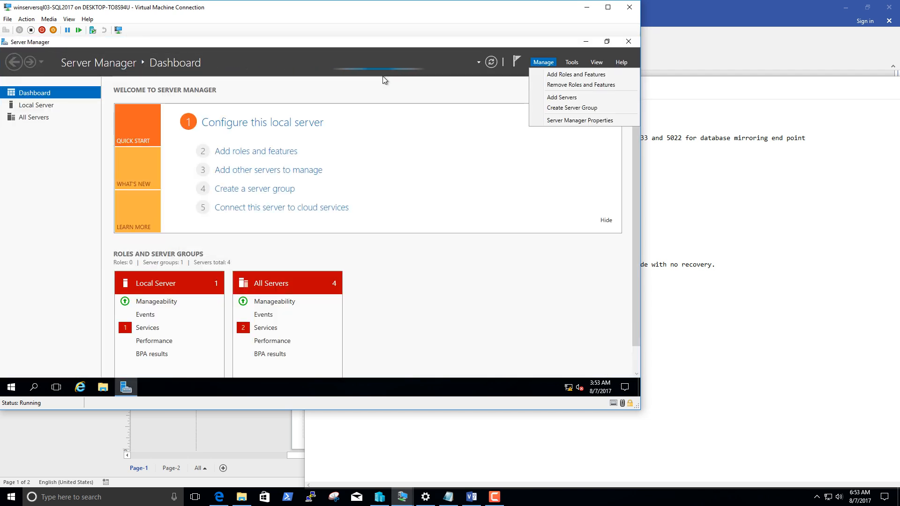
left_click(255, 152)
left_click(290, 315)
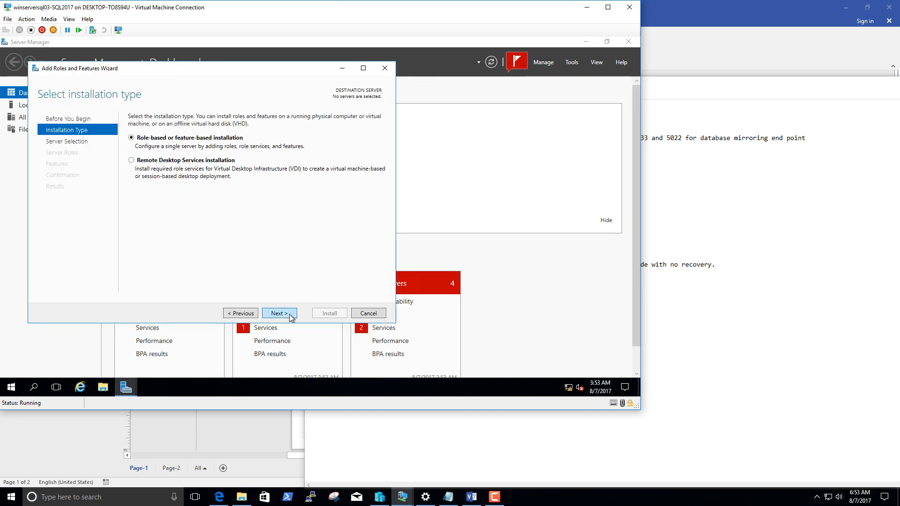
left_click(293, 315)
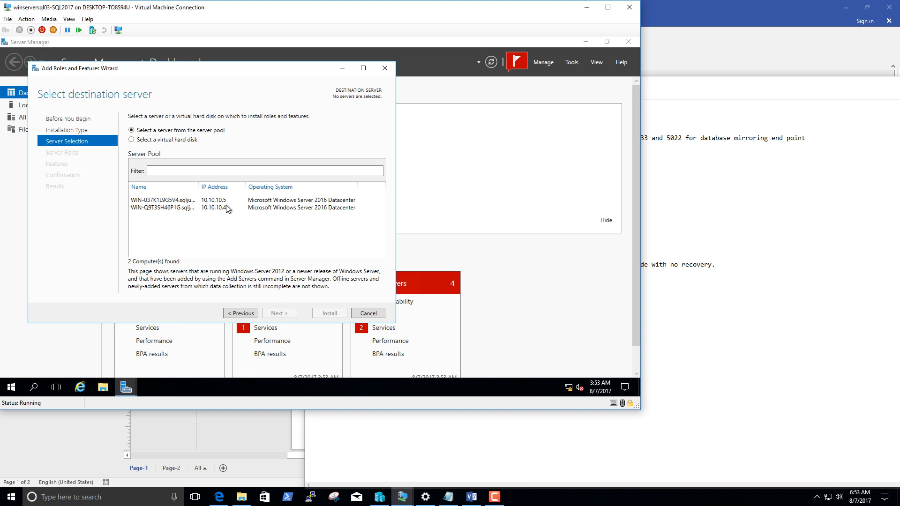
left_click(189, 202)
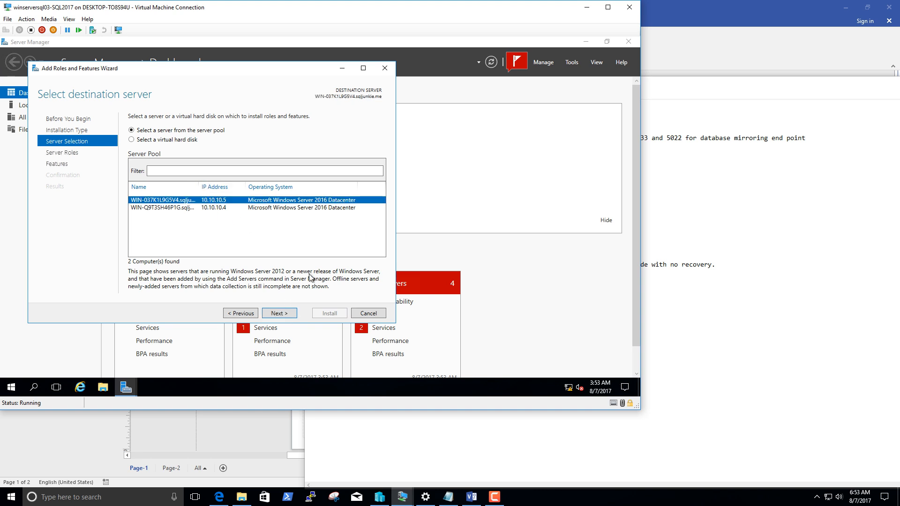
left_click(288, 312)
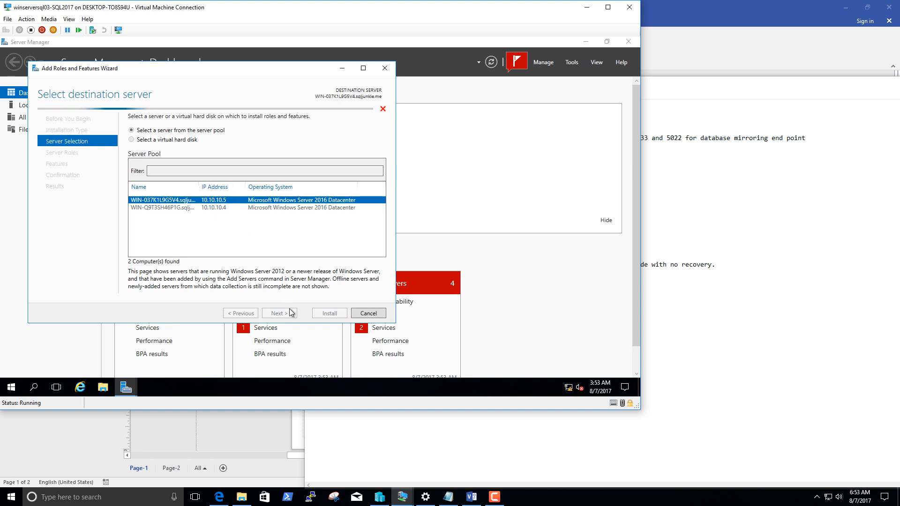
Install the Failover Clustering feature with its required management tools on WIN-037K1L9G5V4, adding no server roles.
left_click(285, 314)
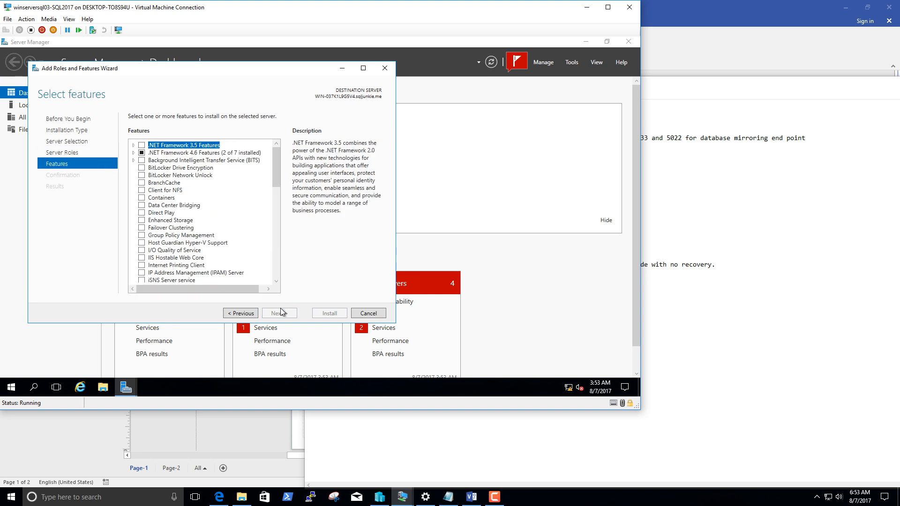
left_click(141, 228)
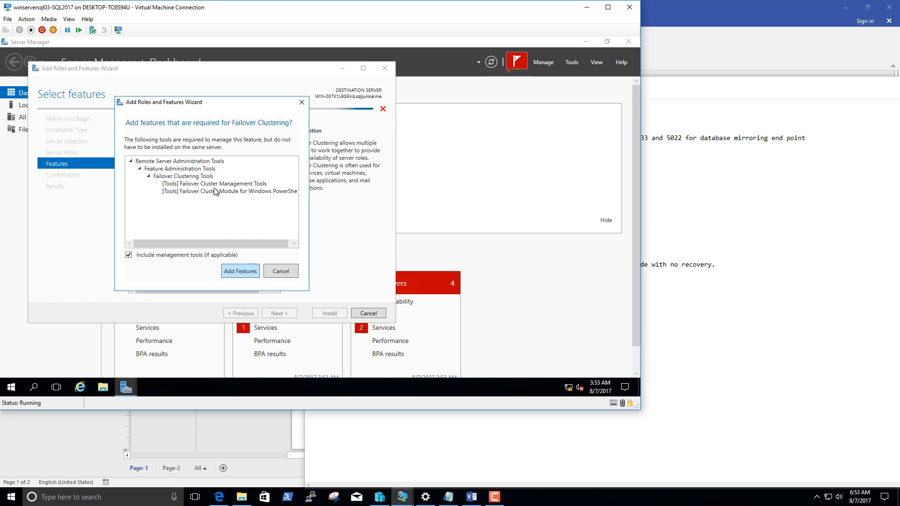
left_click(240, 271)
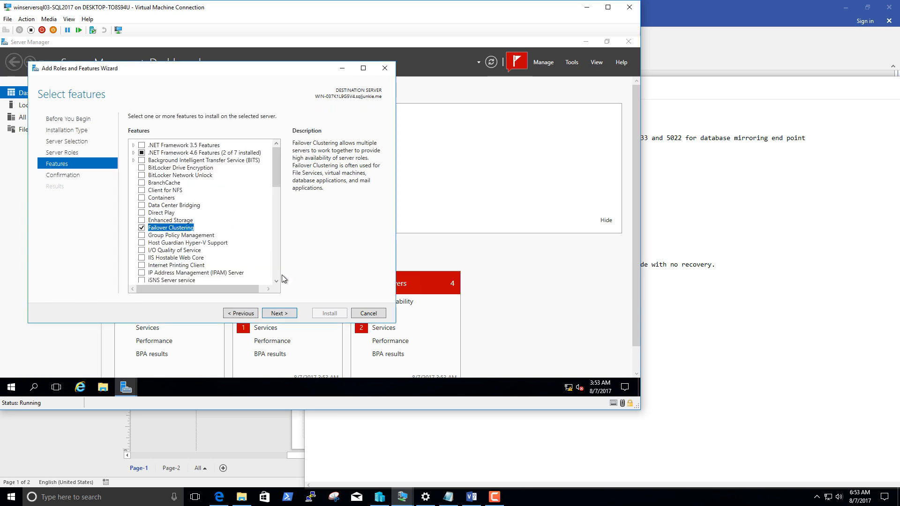
left_click(292, 315)
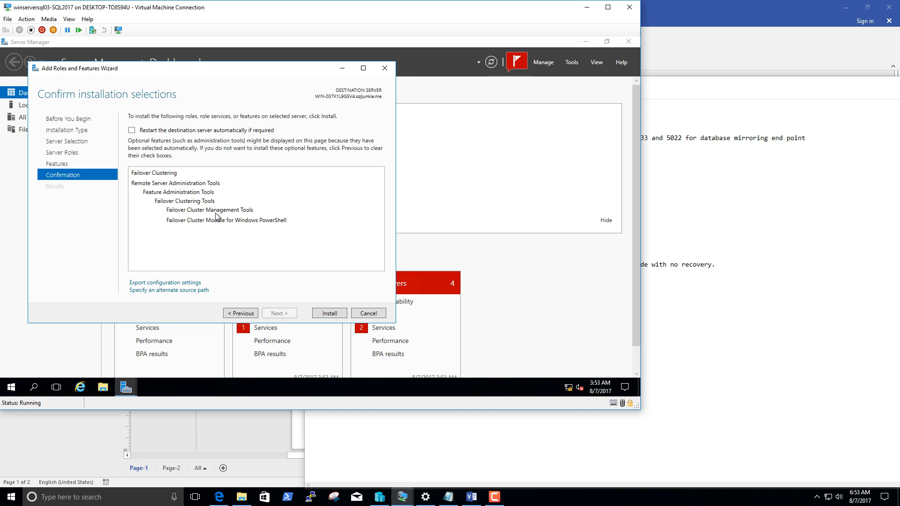
left_click(330, 312)
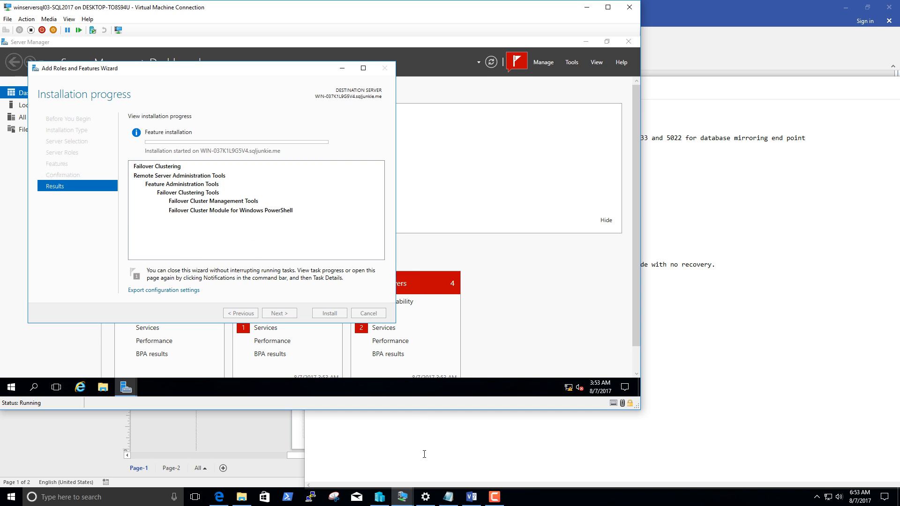
Switch to the winserversql04-SQL2017 virtual machine, minimize the winserversql03 window, and open Server Manager on the second node.
mouse_move(409, 496)
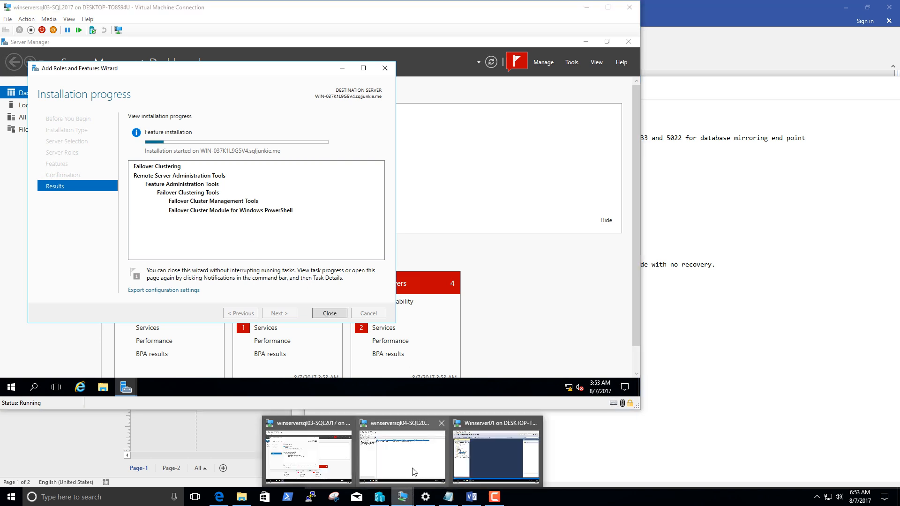
left_click(415, 471)
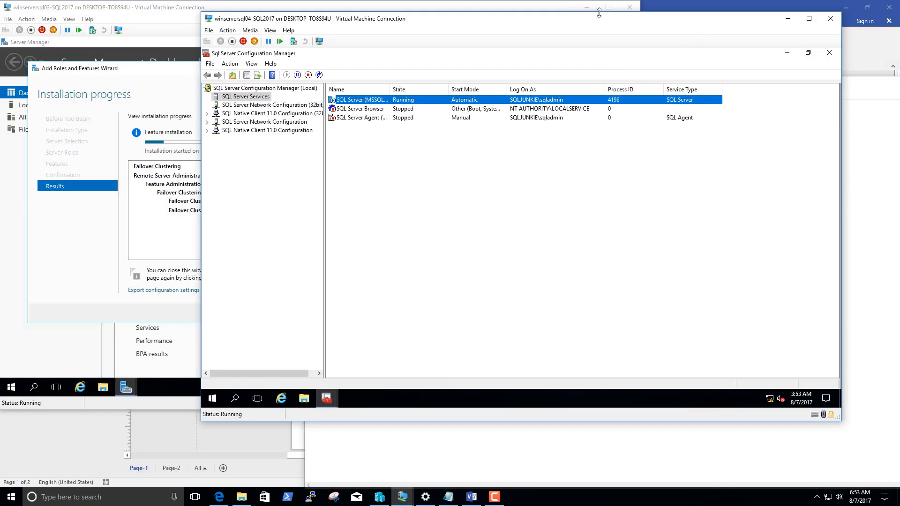
left_click(587, 8)
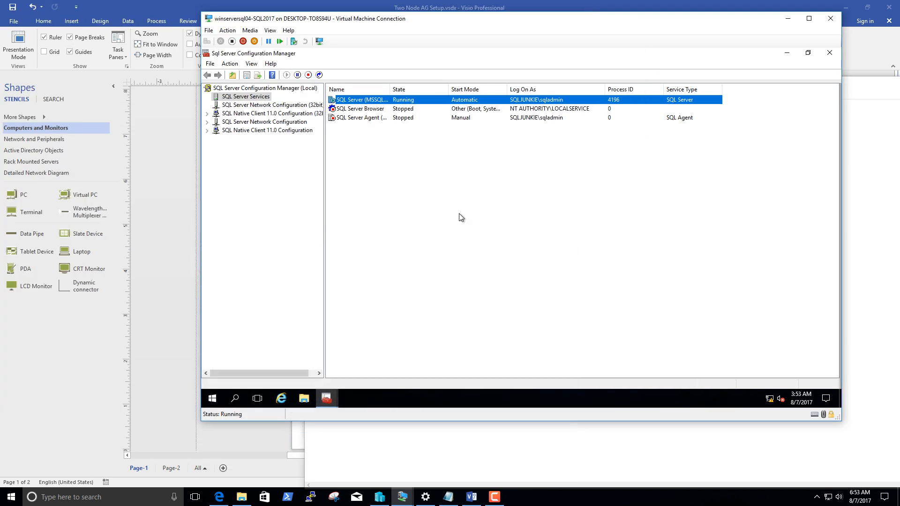
left_click(211, 398)
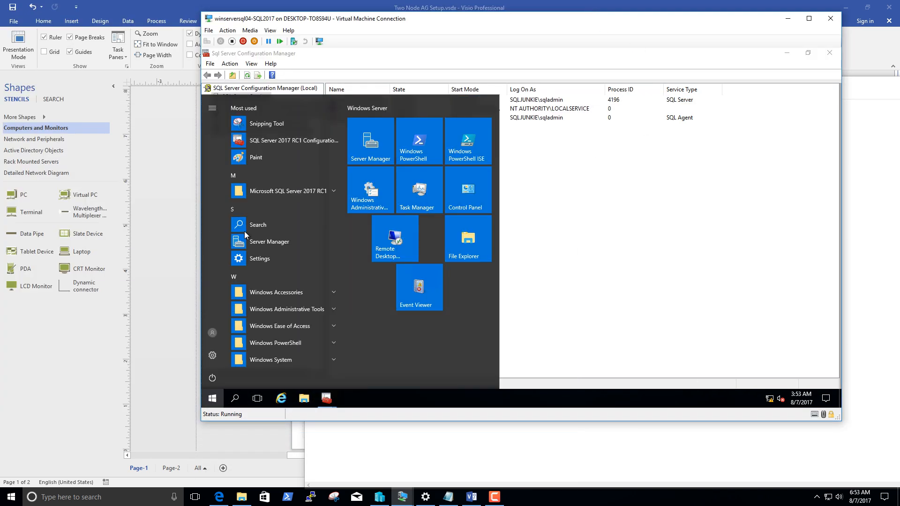
left_click(363, 145)
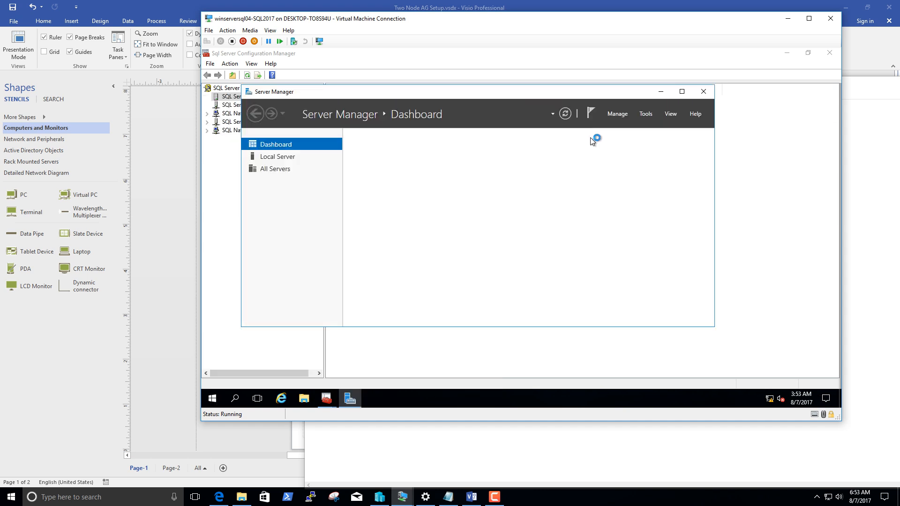
Start the Add Roles and Features Wizard with a role-based or feature-based installation, keeping WIN-Q9T3SH46P1G as the destination server.
left_click(617, 114)
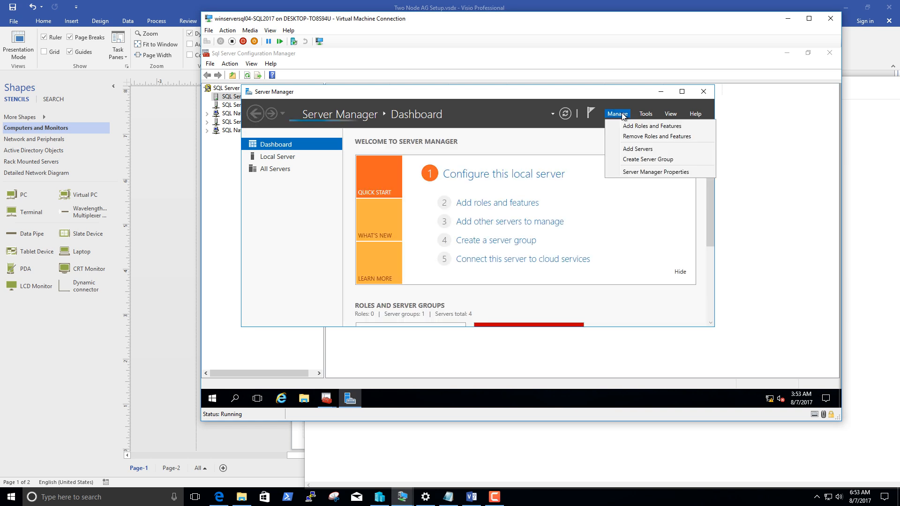
left_click(617, 114)
left_click(617, 114)
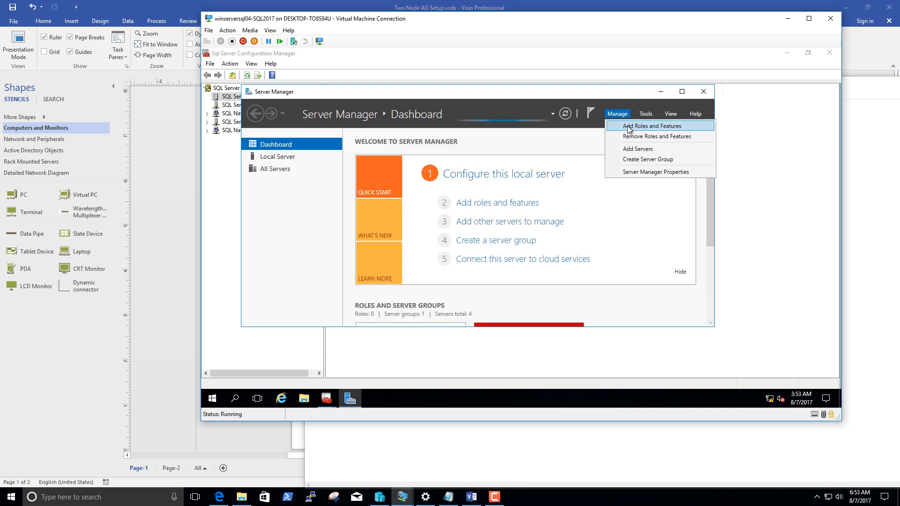
left_click(628, 127)
left_click(504, 350)
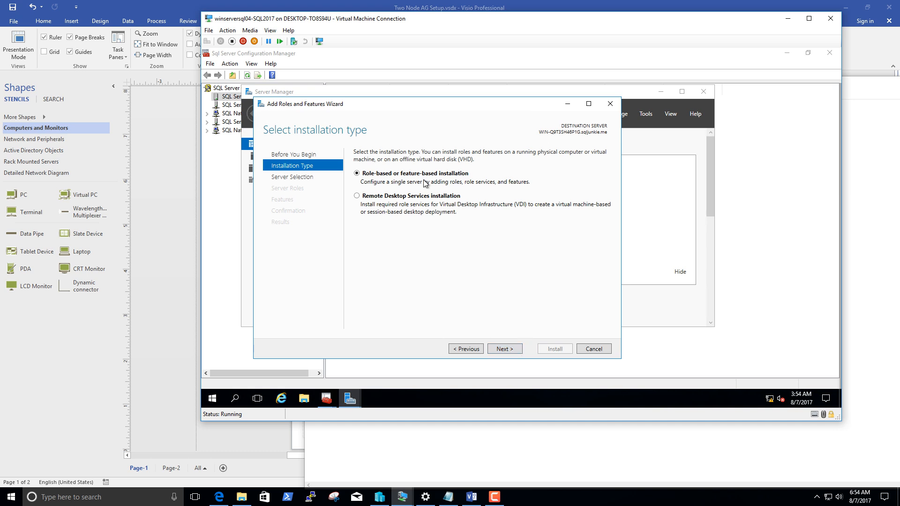
left_click(505, 349)
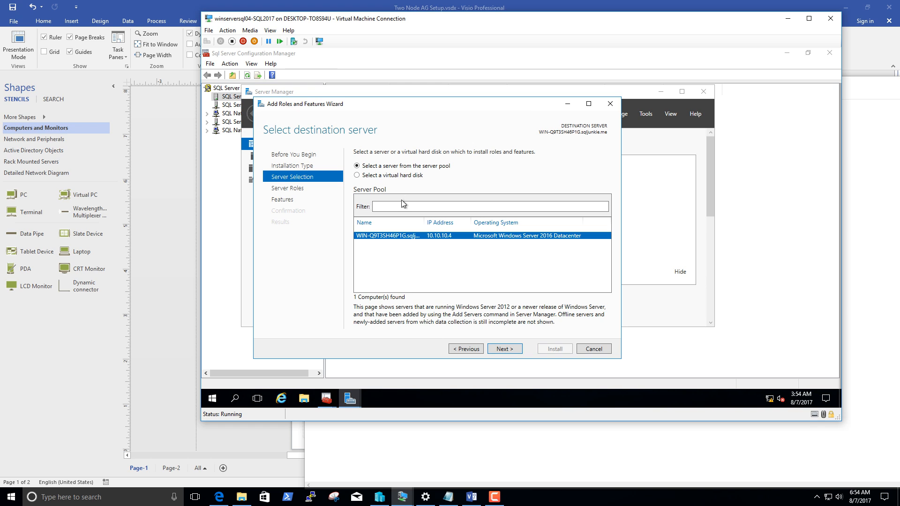
left_click(512, 347)
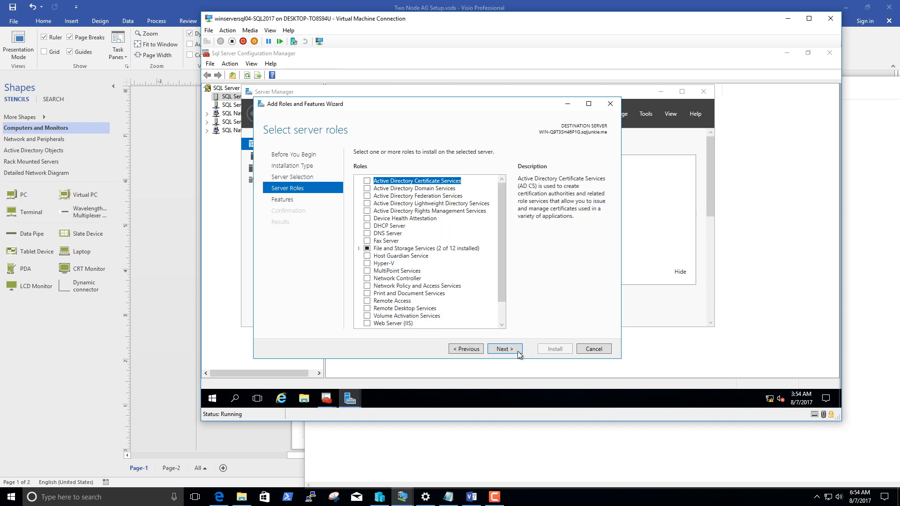
Install Failover Clustering with its management tools on WIN-Q9T3SH46P1G without extra roles, and move the progress window aside.
left_click(515, 348)
scroll(425, 254, "down", 2)
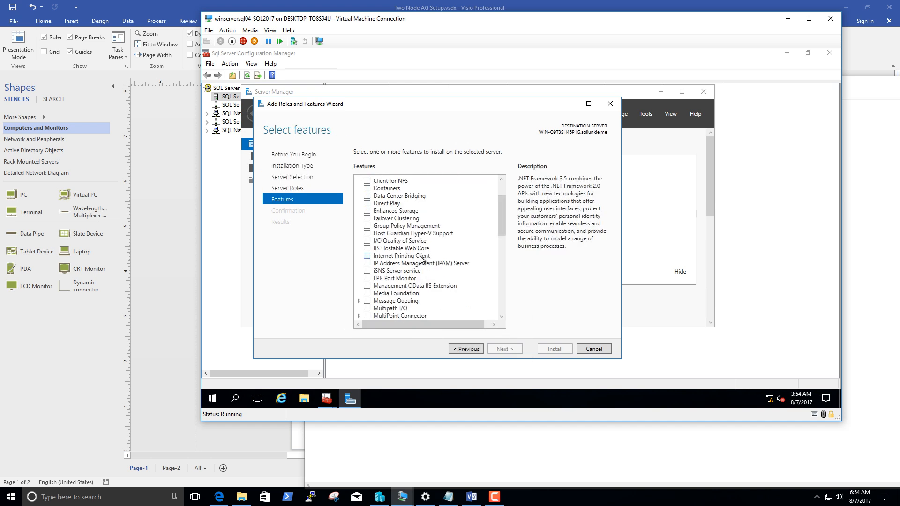
scroll(421, 258, "up", 2)
left_click(368, 263)
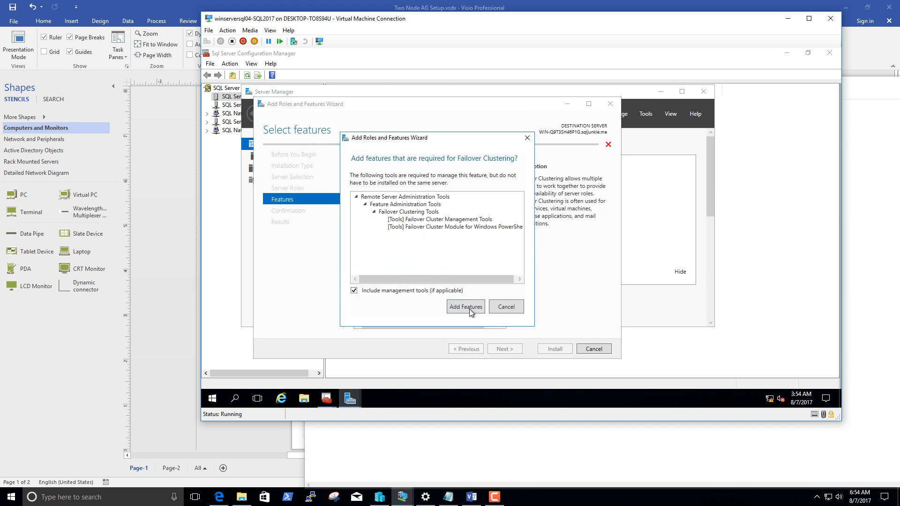
left_click(468, 308)
left_click(515, 349)
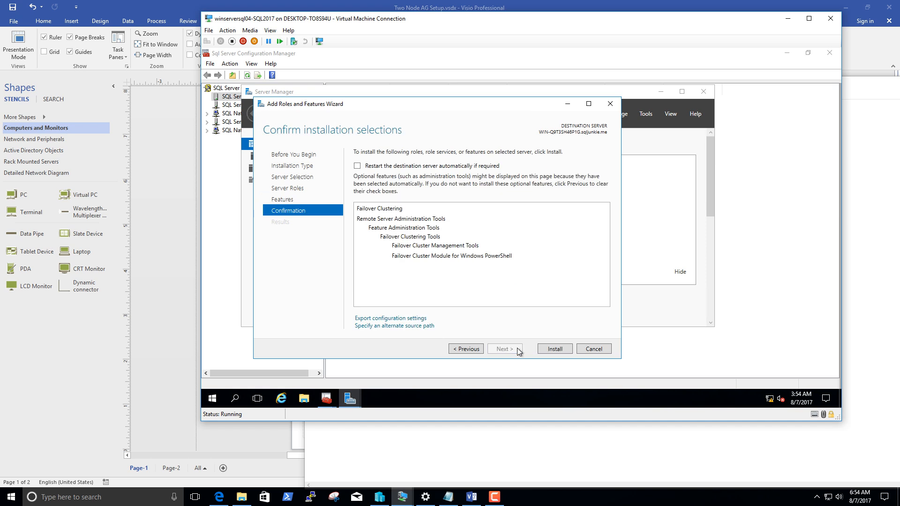
left_click(560, 349)
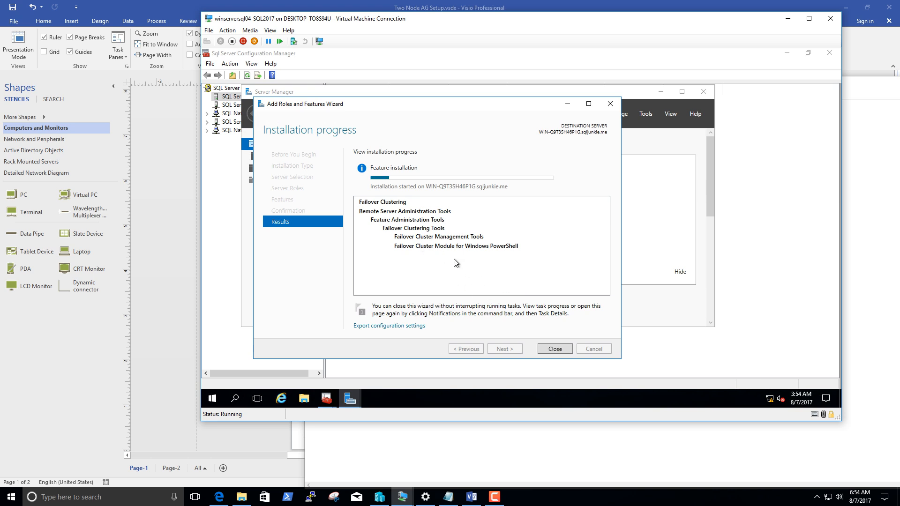
left_click_drag(323, 107, 434, 119)
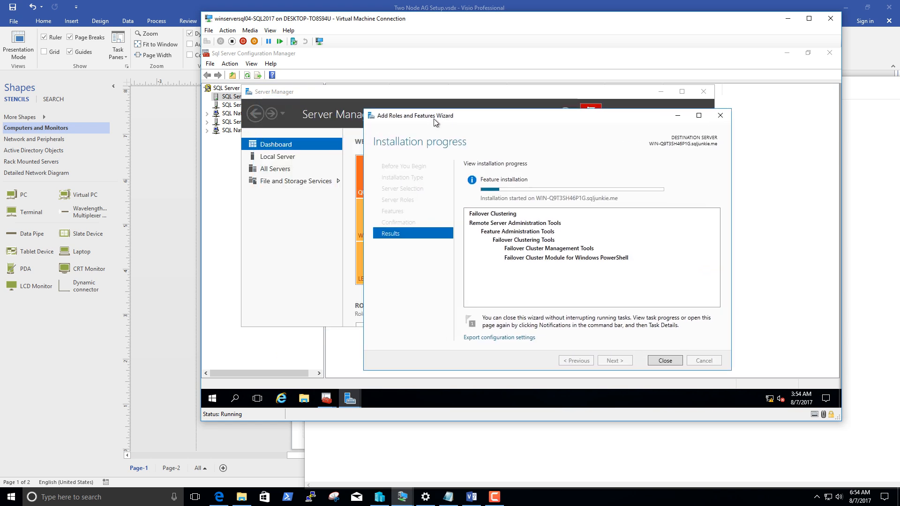
Check the Failover Clustering installation progress on winserversql03 and winserversql04, and move the wizard on winserversql04 aside.
mouse_move(402, 496)
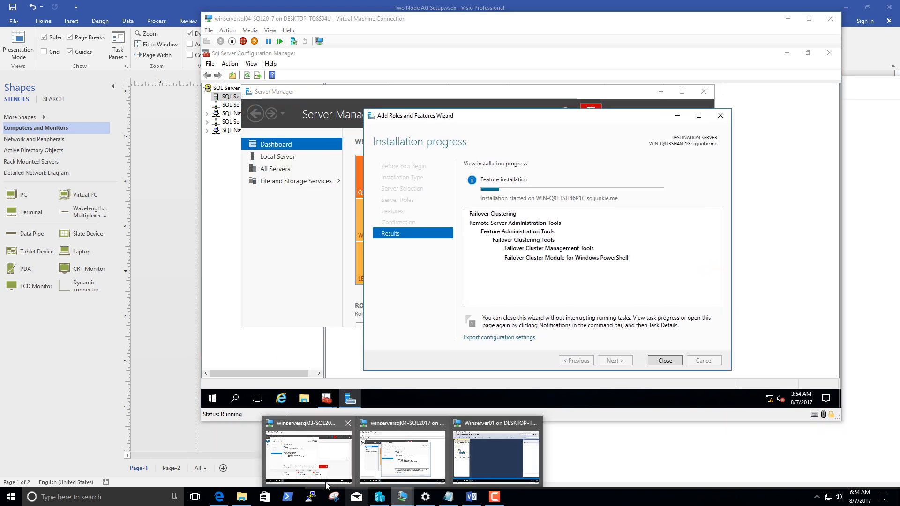
mouse_move(312, 477)
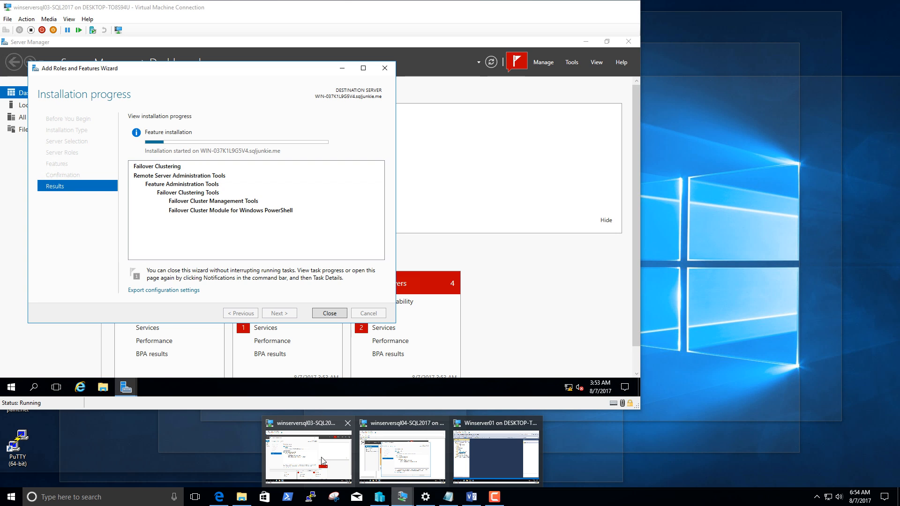
mouse_move(371, 455)
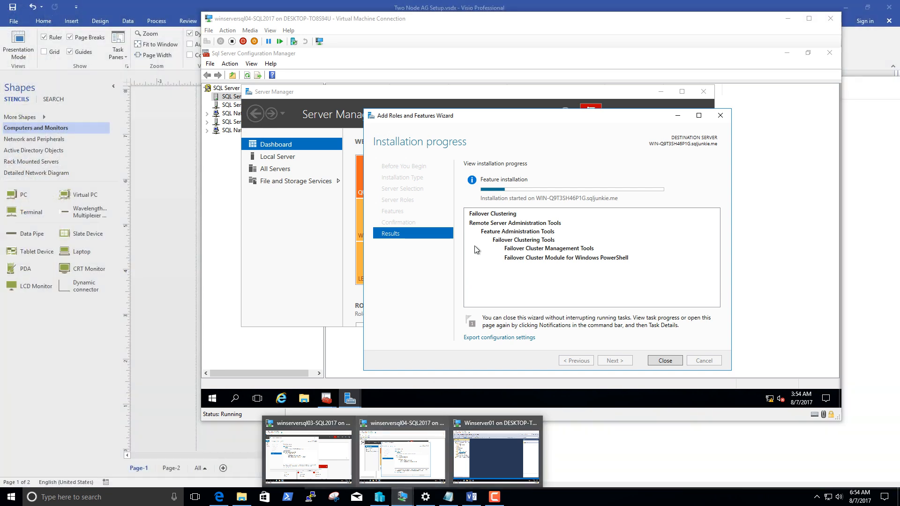
left_click(553, 183)
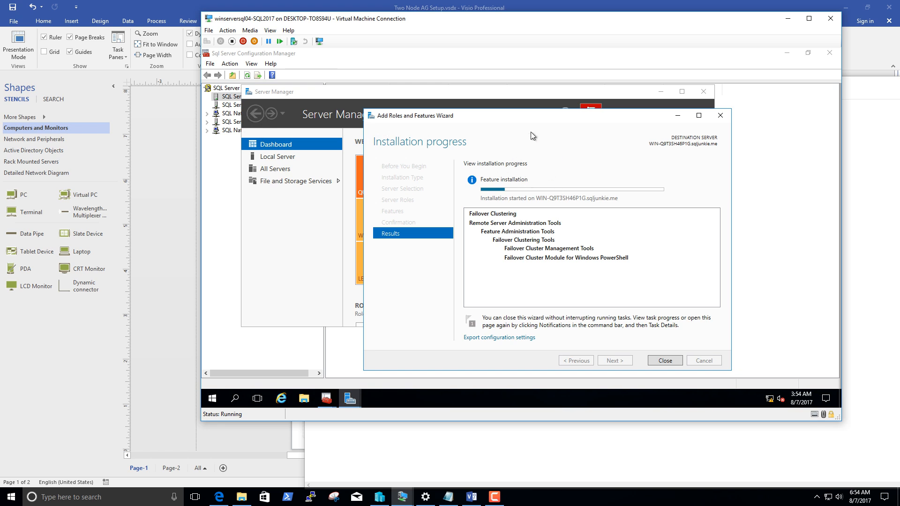
left_click_drag(528, 117, 493, 107)
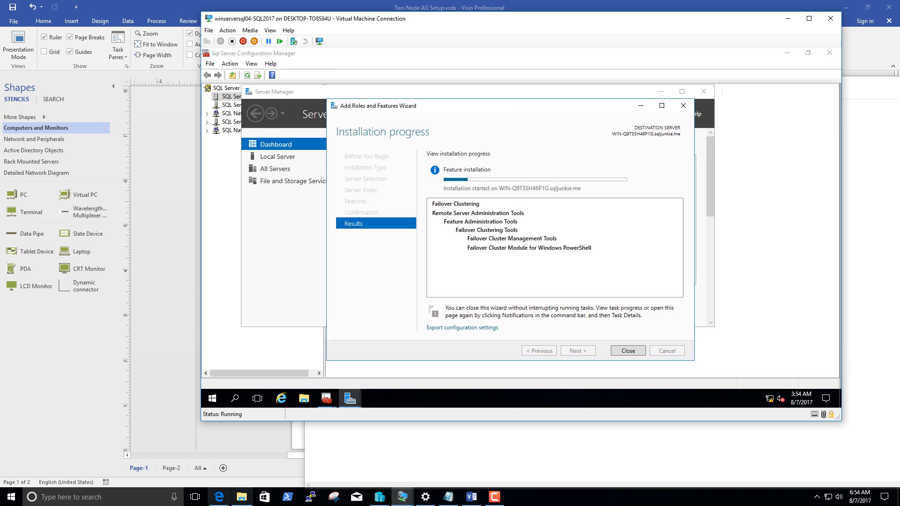
Switch to the Edge browser, examine the CLUSTER_TYPE options WSFC, EXTERNAL and NONE in the SQL Server 2017 availability groups documentation, and minimize the browser.
mouse_move(219, 497)
left_click(220, 445)
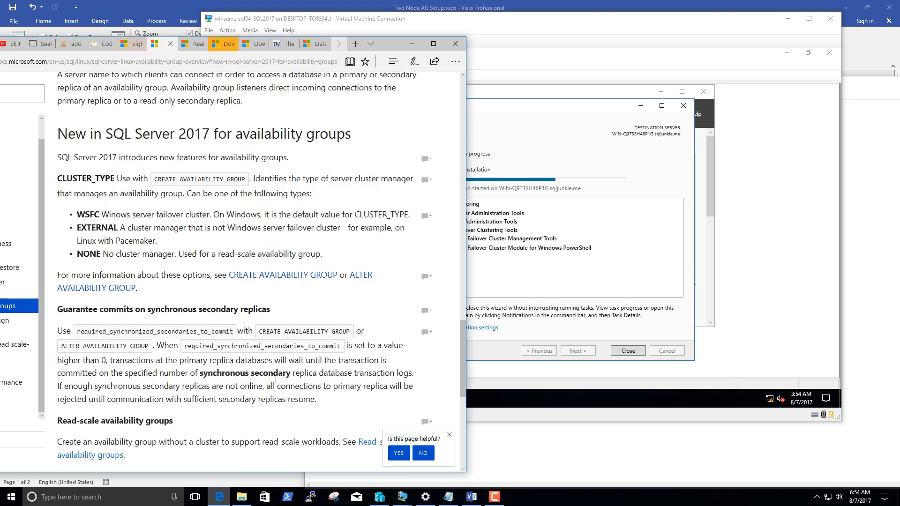
left_click_drag(386, 43, 426, 32)
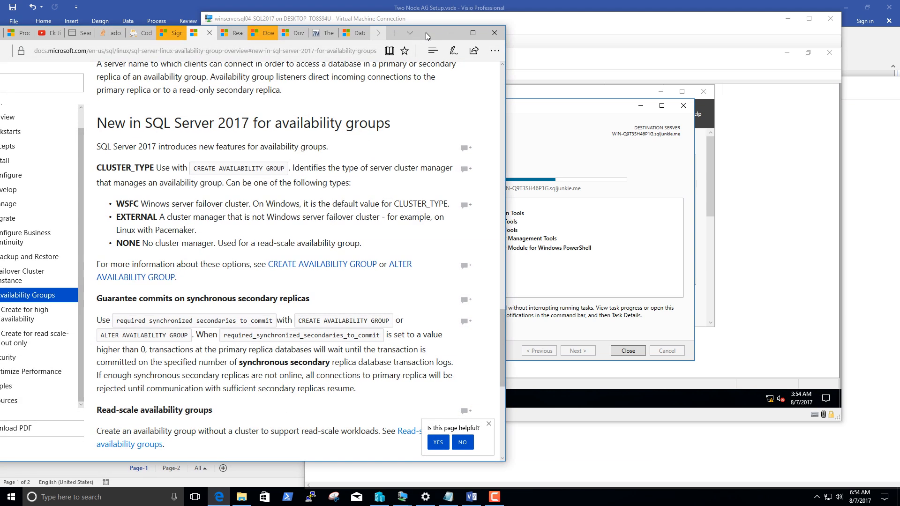
double_click(102, 167)
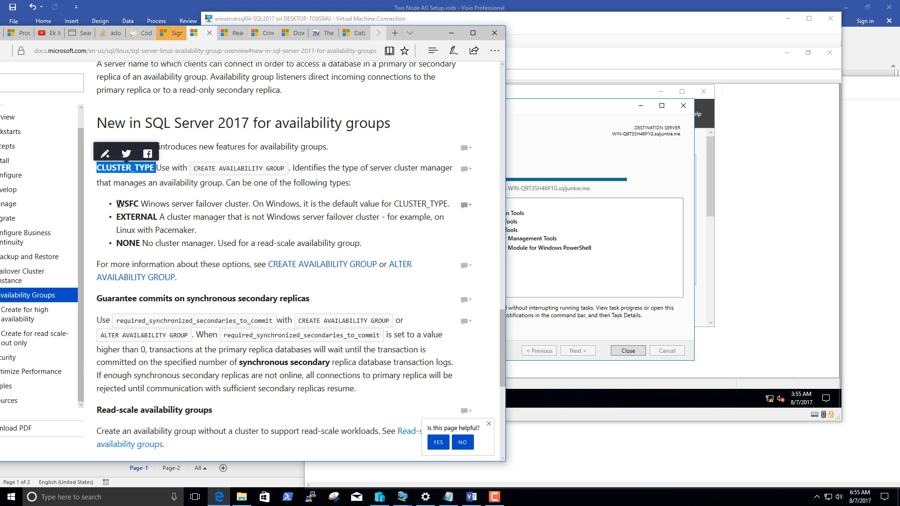
left_click_drag(118, 203, 140, 204)
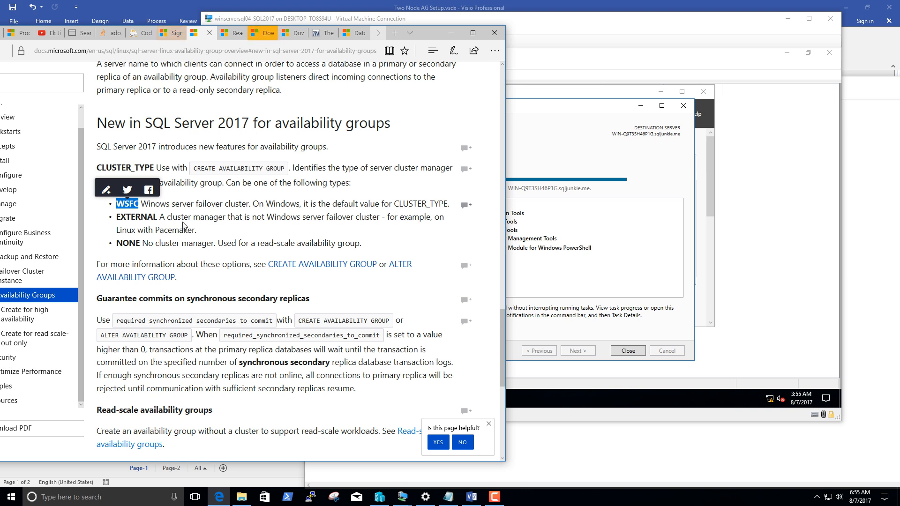
left_click(119, 204)
left_click_drag(119, 204, 157, 212)
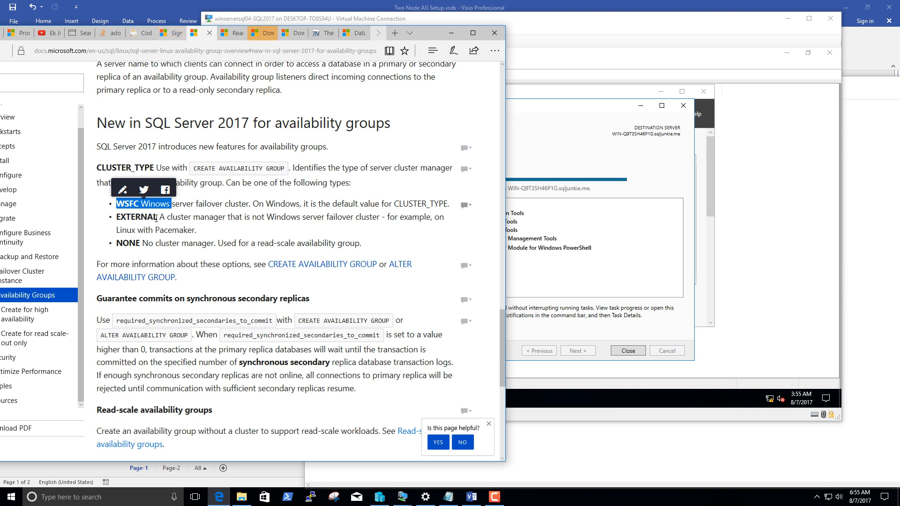
left_click_drag(158, 215, 197, 229)
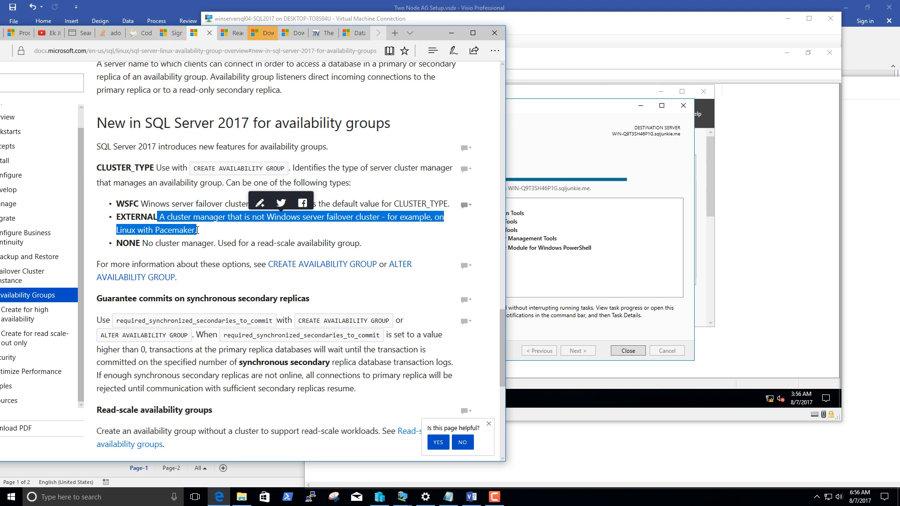
double_click(133, 243)
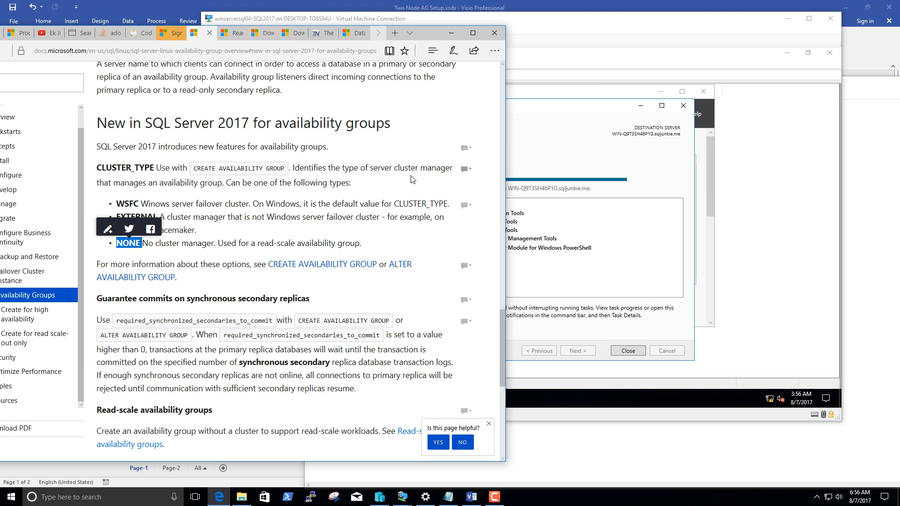
left_click(526, 166)
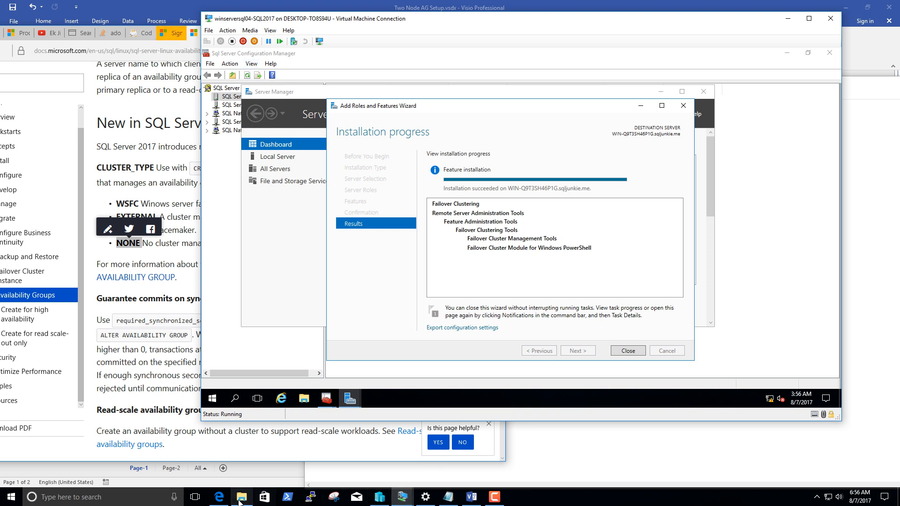
left_click(219, 496)
left_click(450, 33)
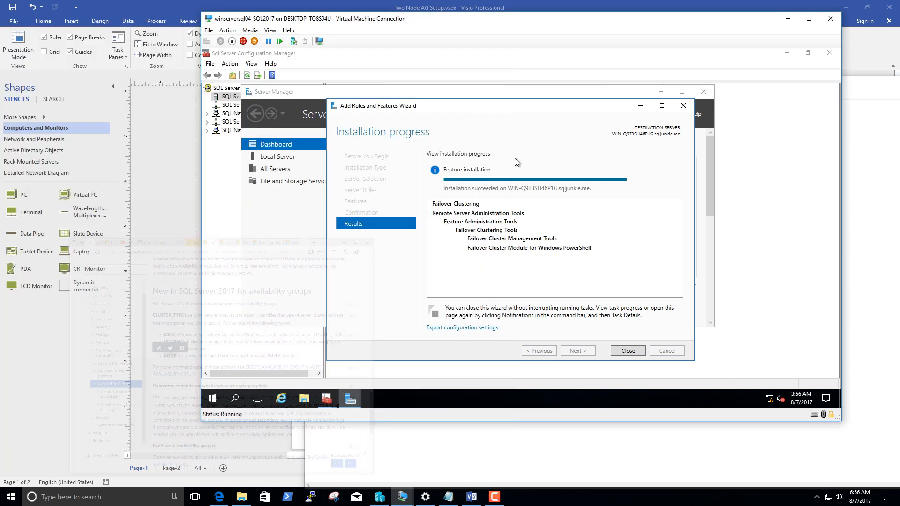
Close the finished feature wizard, Server Manager and SQL Server Configuration Manager on winserversql04.
left_click(626, 351)
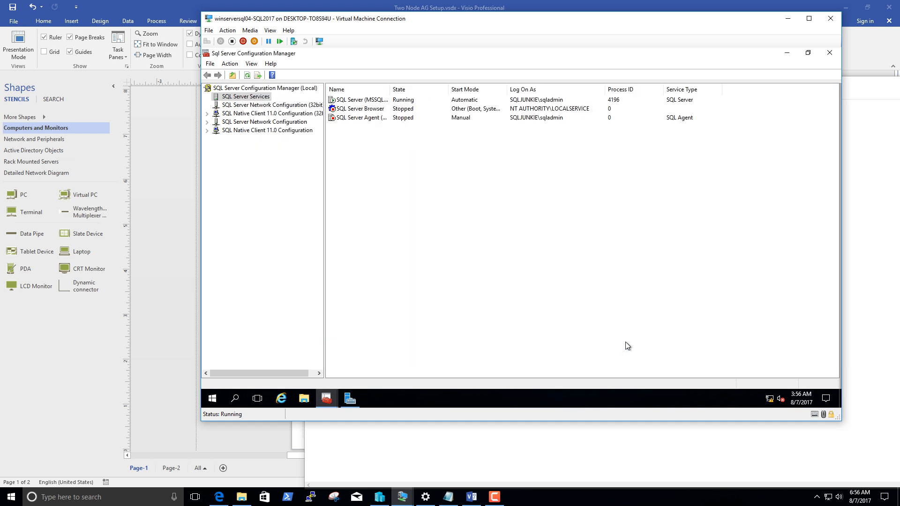
left_click(402, 497)
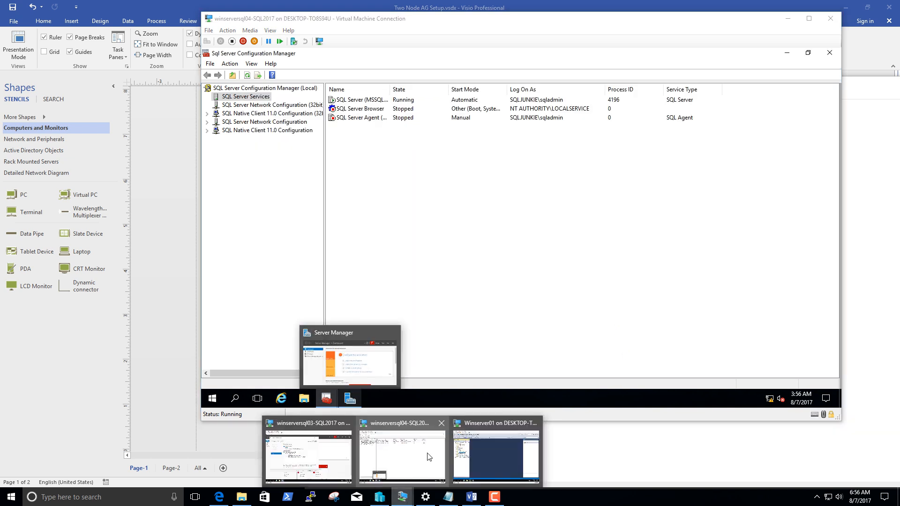
left_click(422, 451)
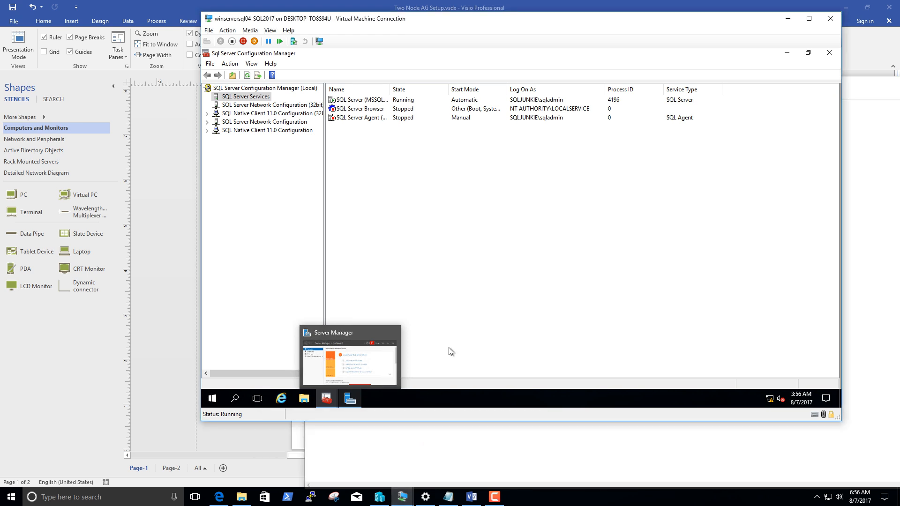
left_click(351, 397)
left_click(351, 364)
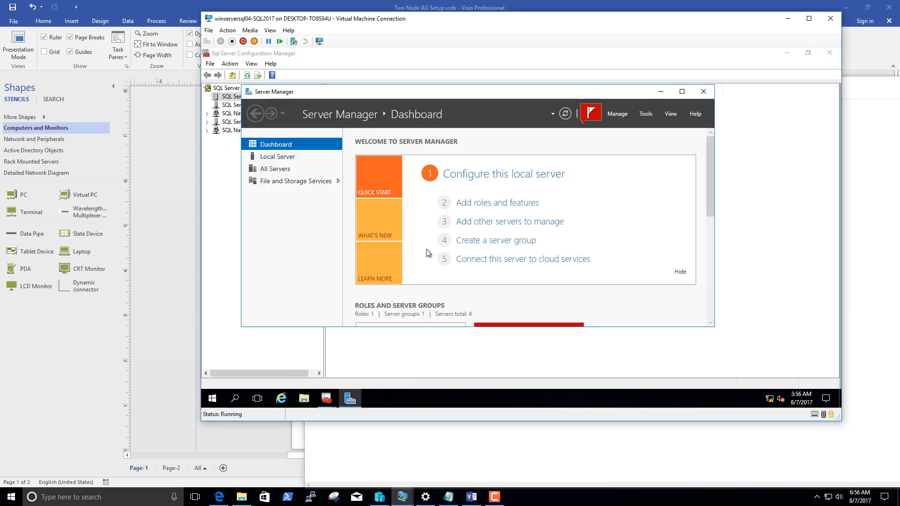
left_click(704, 91)
left_click(829, 55)
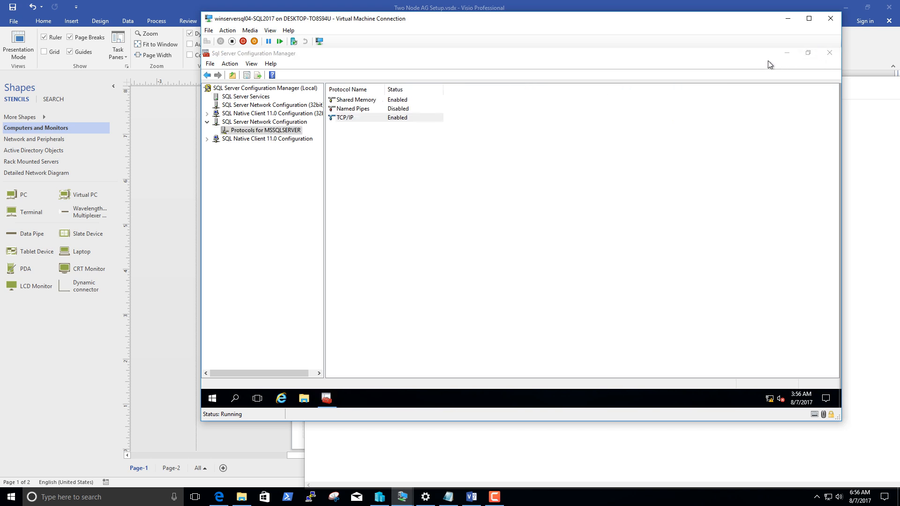
left_click(828, 54)
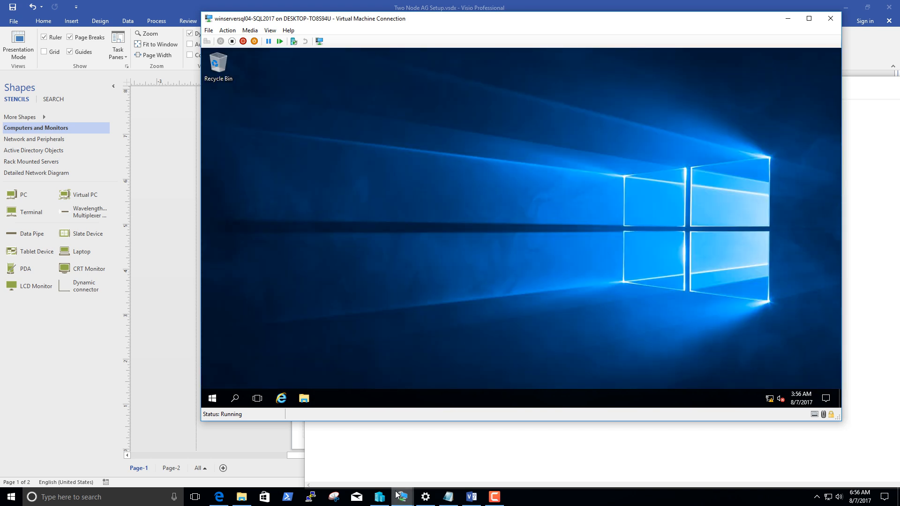
Switch to the winserversql03 virtual machine and close its finished Add Roles and Features Wizard.
mouse_move(404, 500)
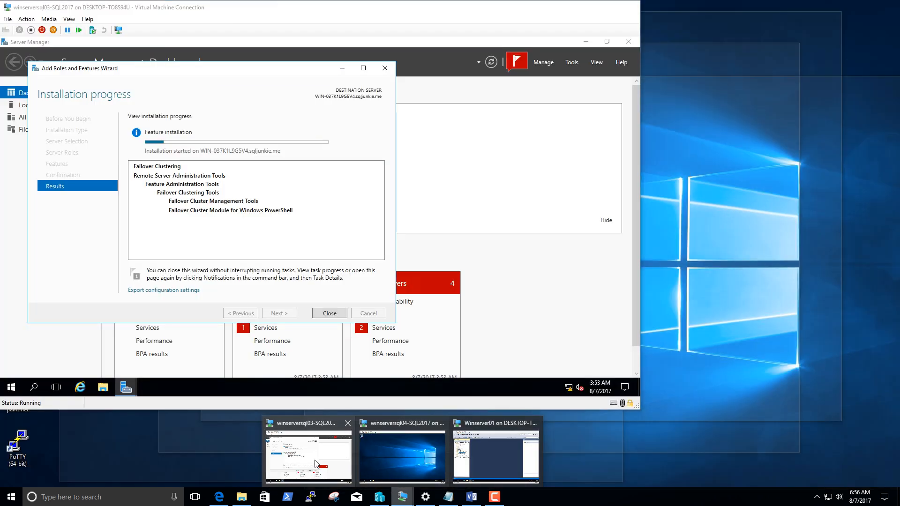
left_click(315, 464)
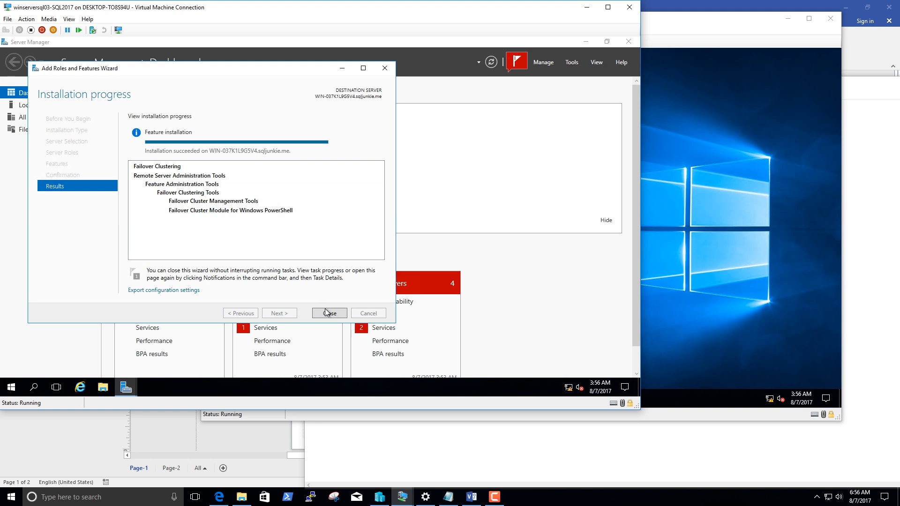
left_click(329, 313)
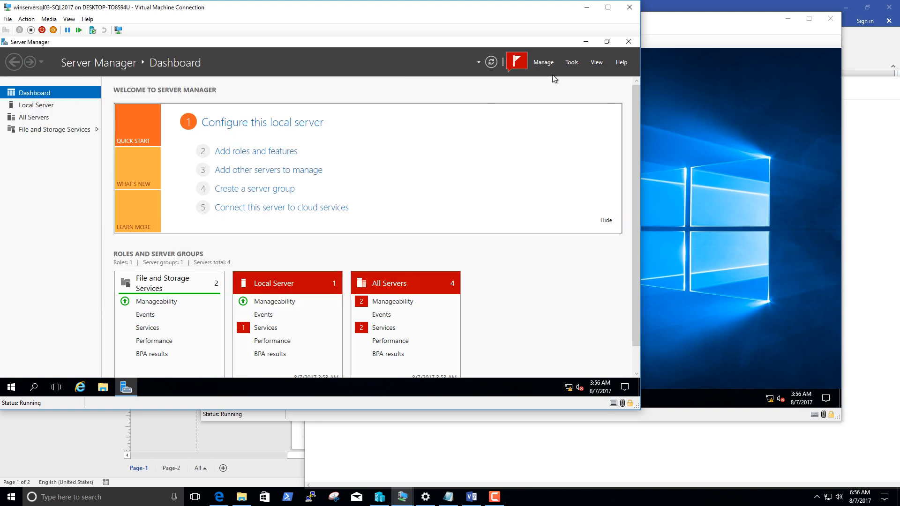
Open Failover Cluster Manager from Server Manager on winserversql03 and minimize Server Manager.
left_click(572, 62)
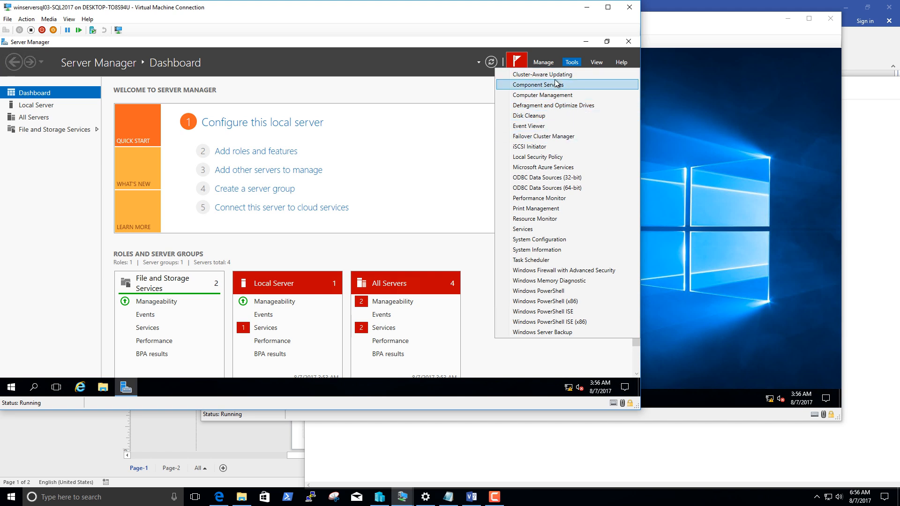
left_click(553, 139)
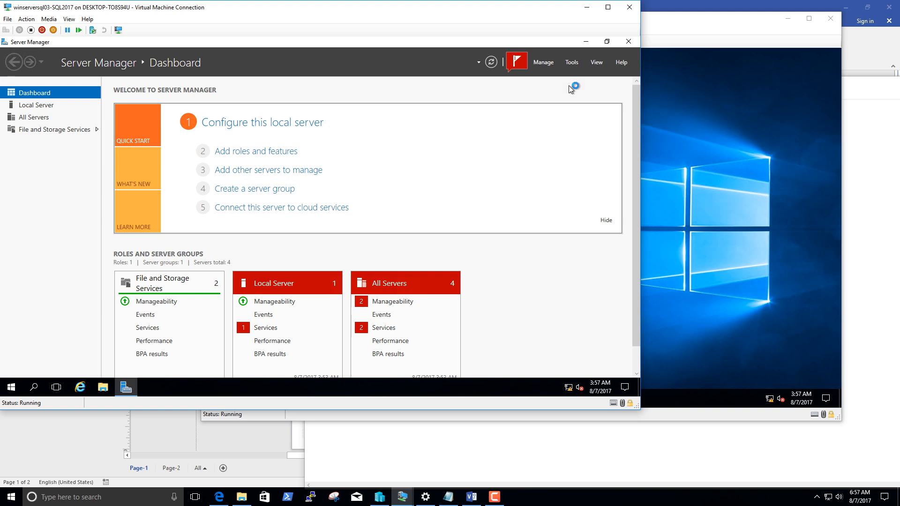
left_click(585, 42)
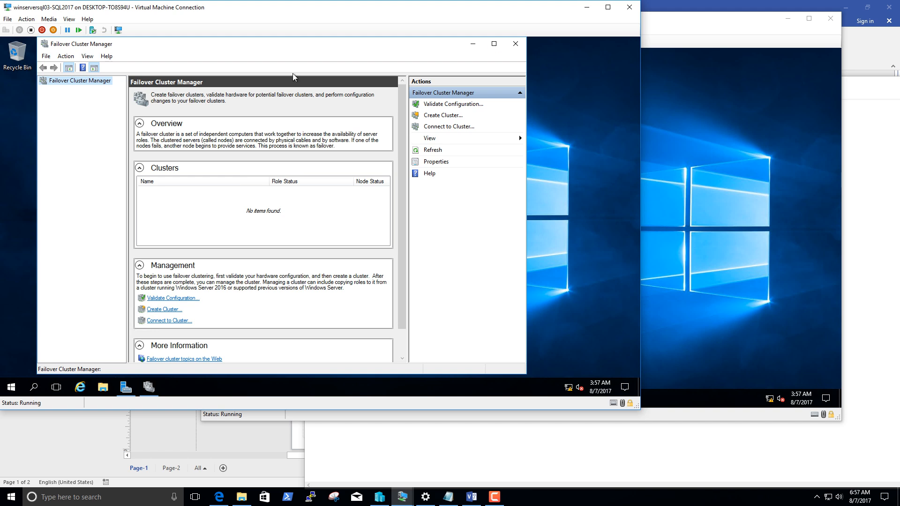
Start the Create Cluster Wizard in Failover Cluster Manager and advance to the server selection page.
right_click(74, 81)
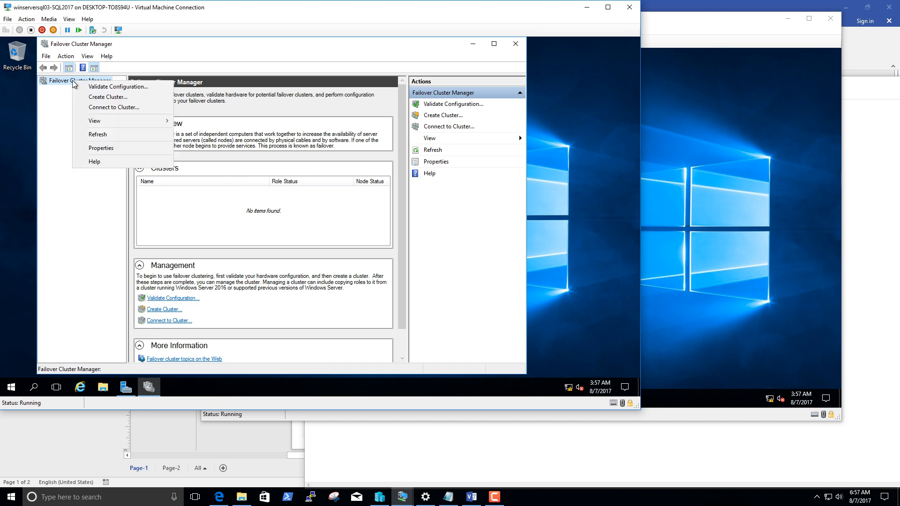
left_click(101, 97)
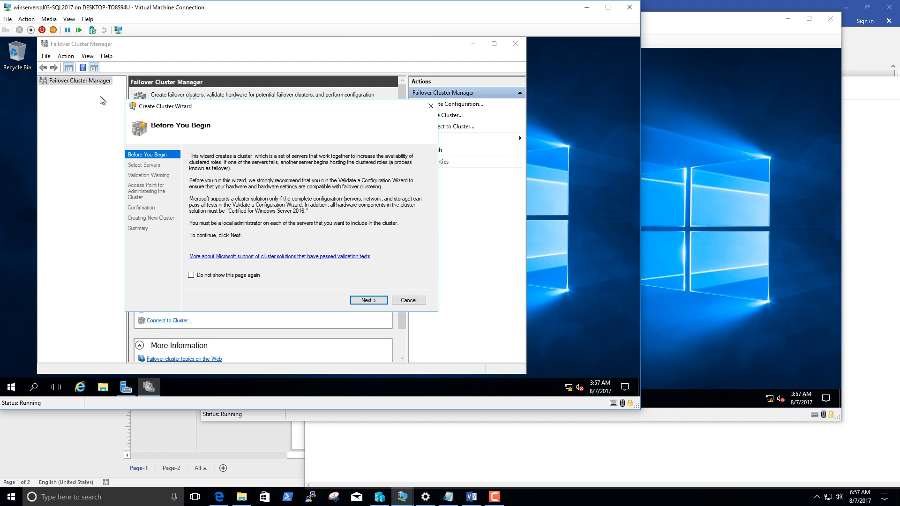
left_click(371, 300)
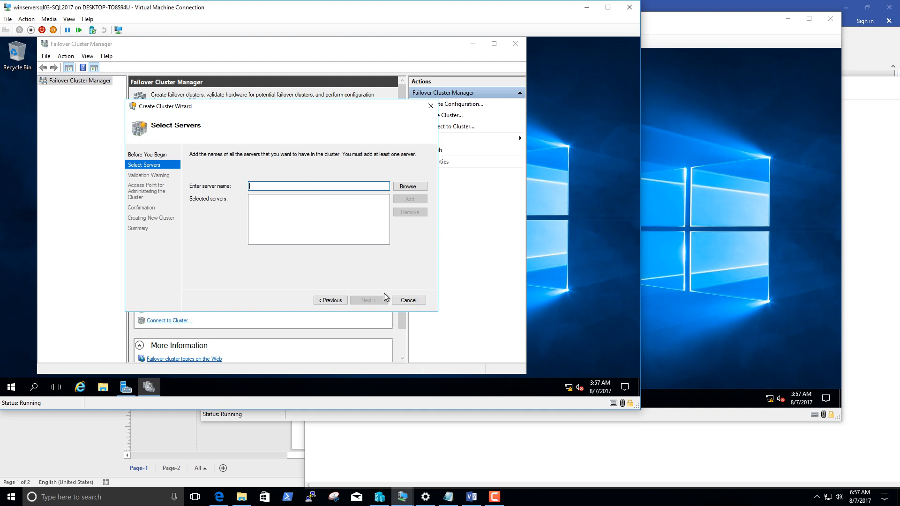
Copy the node 1 name WIN-037K1L9G5V4 from the Setup process.txt notes and add it to the cluster's selected servers.
left_click(448, 496)
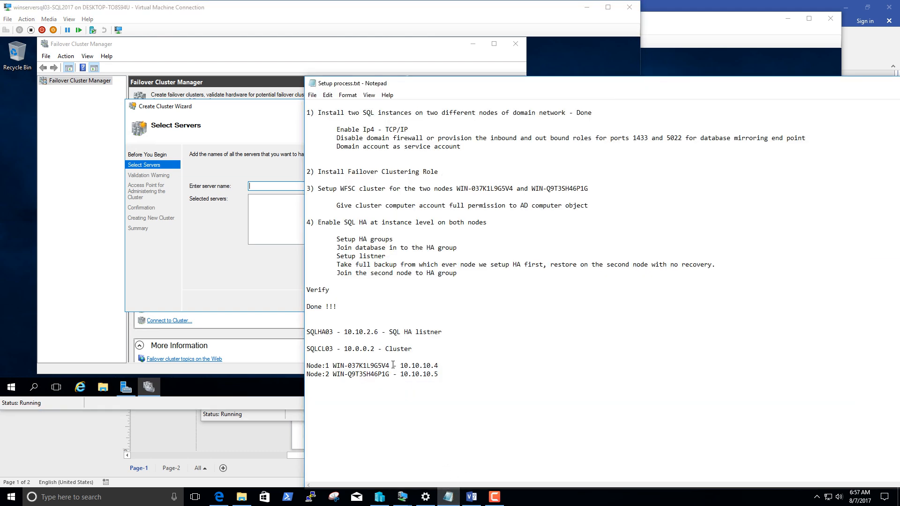
left_click_drag(393, 365, 334, 366)
key("ctrl+c")
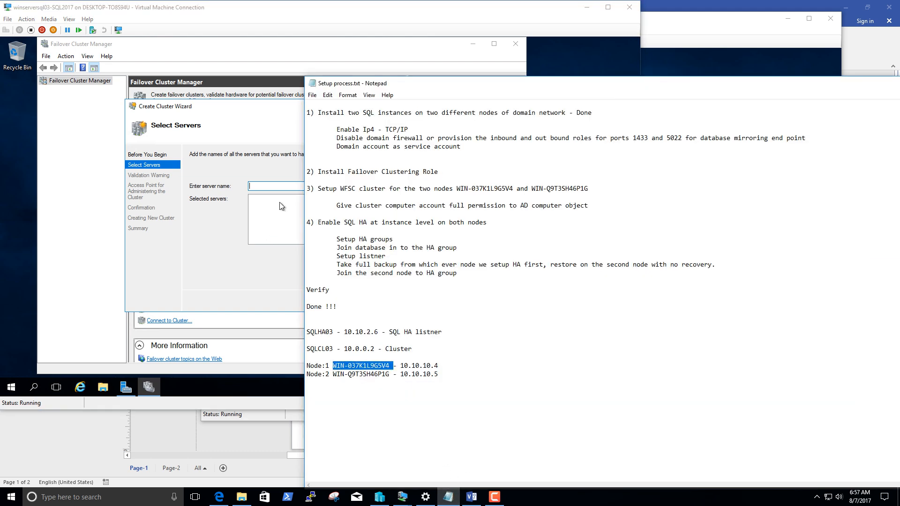
left_click(276, 185)
key("ctrl+v")
left_click(403, 199)
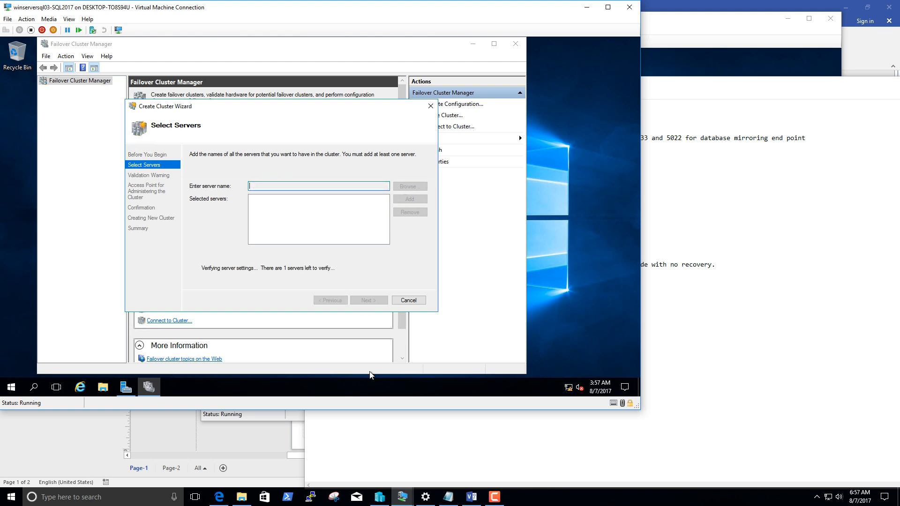
Copy the node 2 name WIN-Q9T3SH46P1G from the notes, add it to the selected servers, and continue to the validation choice.
left_click(448, 496)
left_click_drag(389, 375, 334, 374)
key("ctrl+c")
left_click(270, 187)
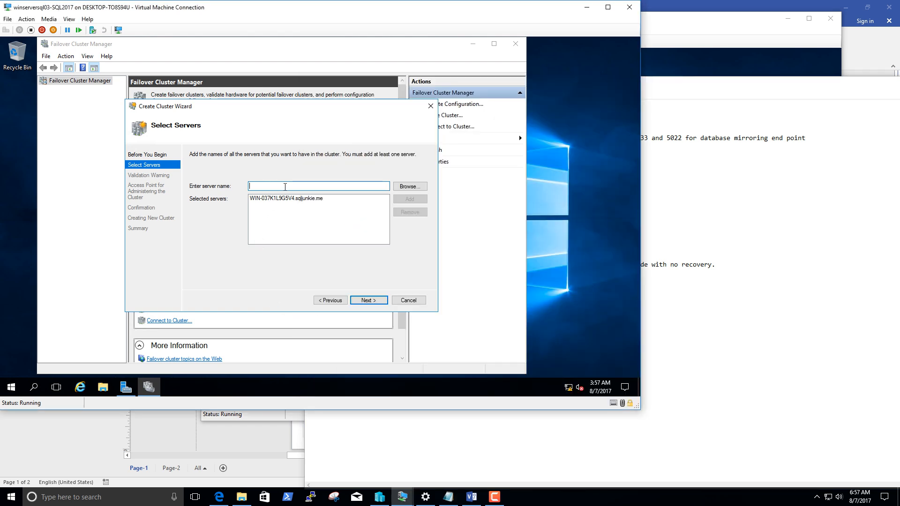
key("ctrl+v")
left_click(410, 199)
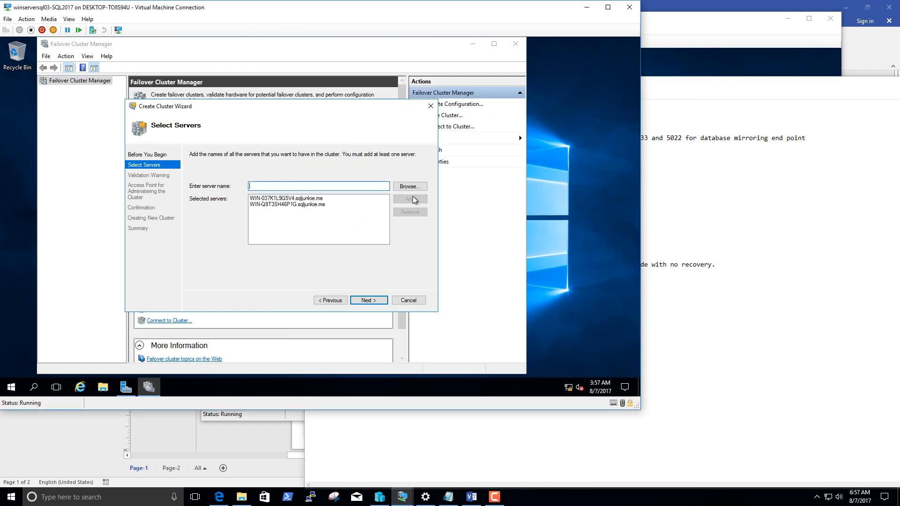
left_click(369, 301)
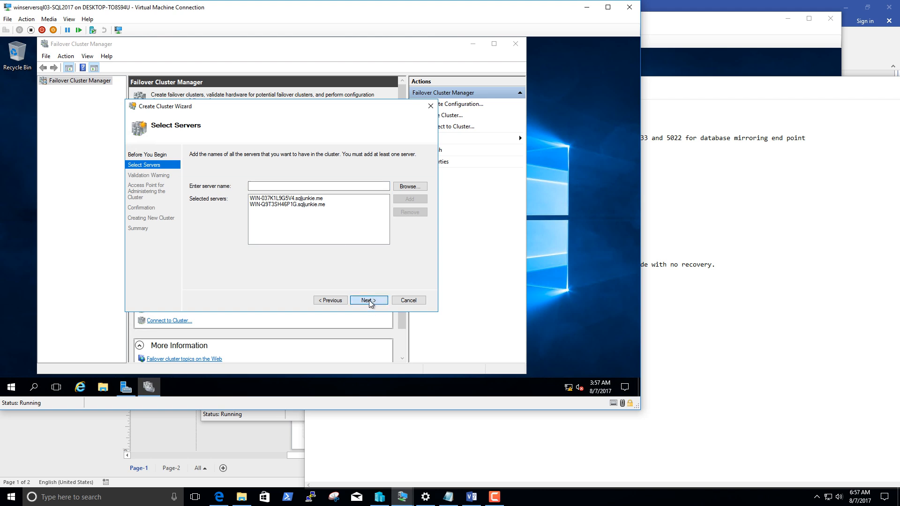
Recheck the selected servers, decline the configuration validation tests, and continue to the cluster access point page.
left_click(331, 301)
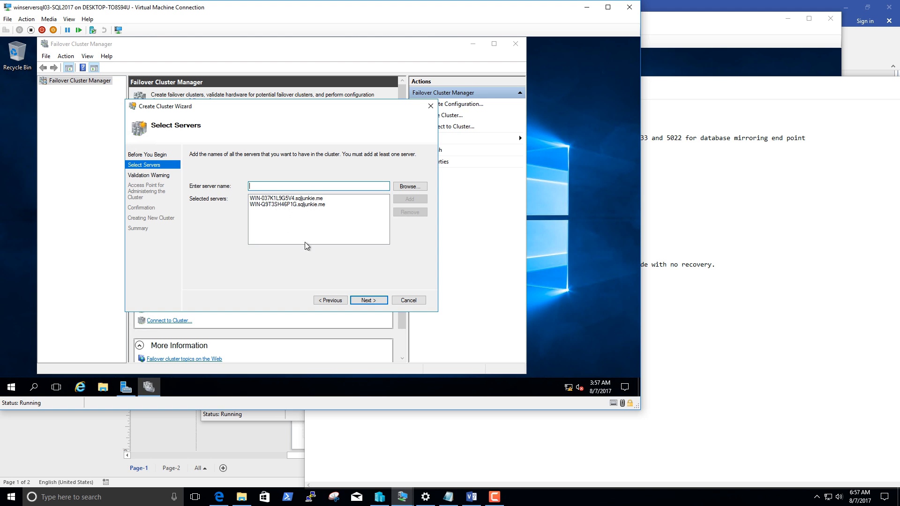
left_click(370, 300)
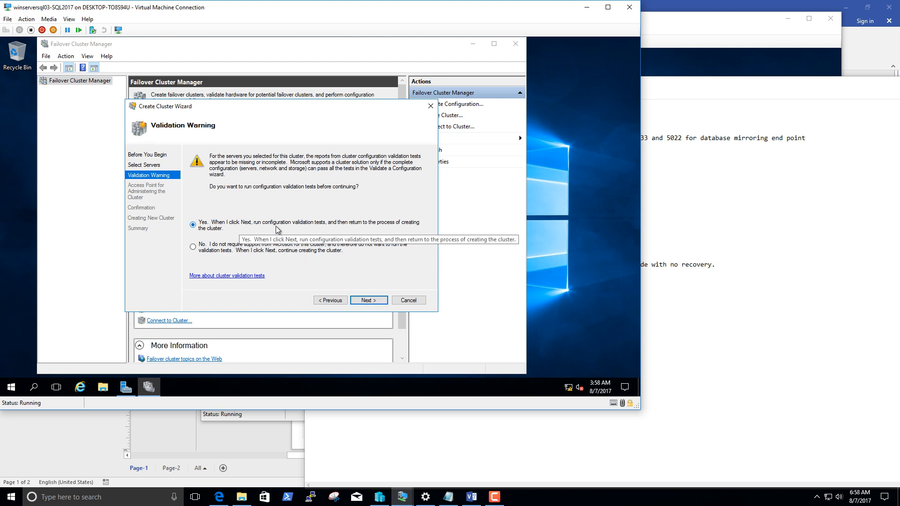
left_click(213, 251)
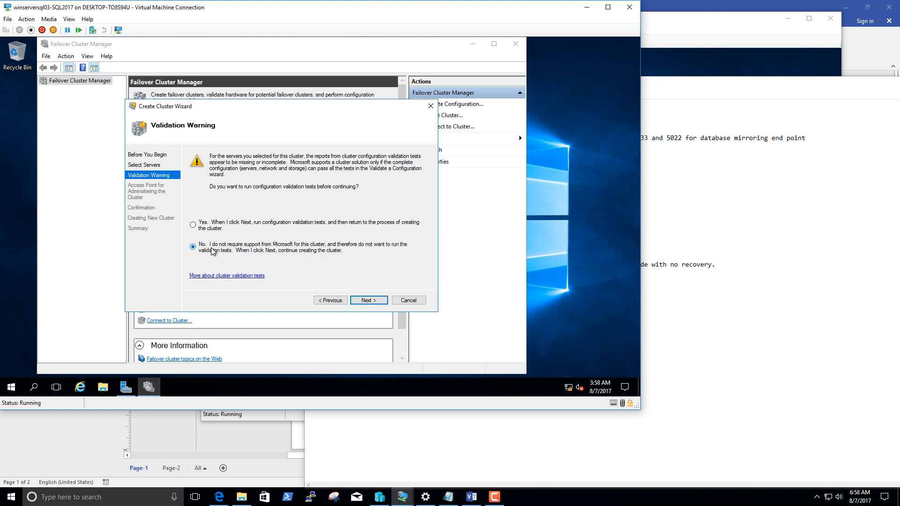
left_click(379, 300)
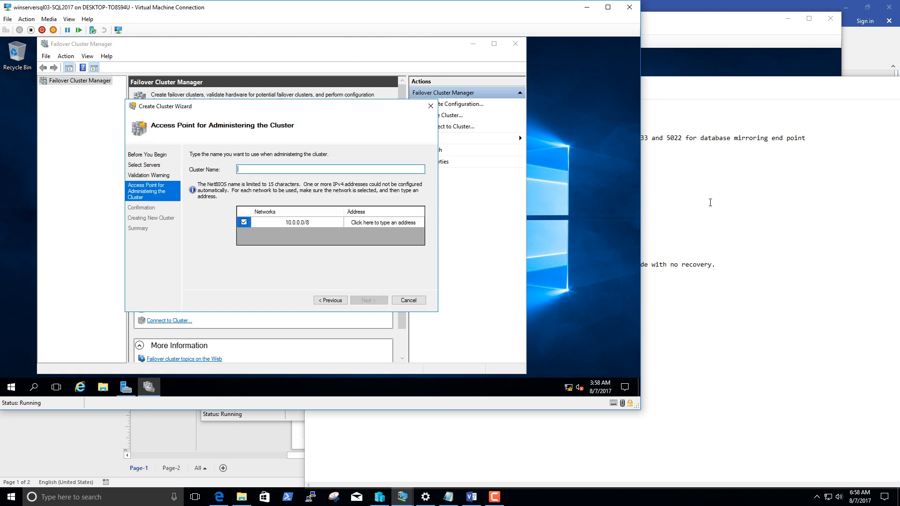
Copy the cluster name SQLCL03 from the Setup process.txt notes into the wizard's cluster name.
left_click(708, 202)
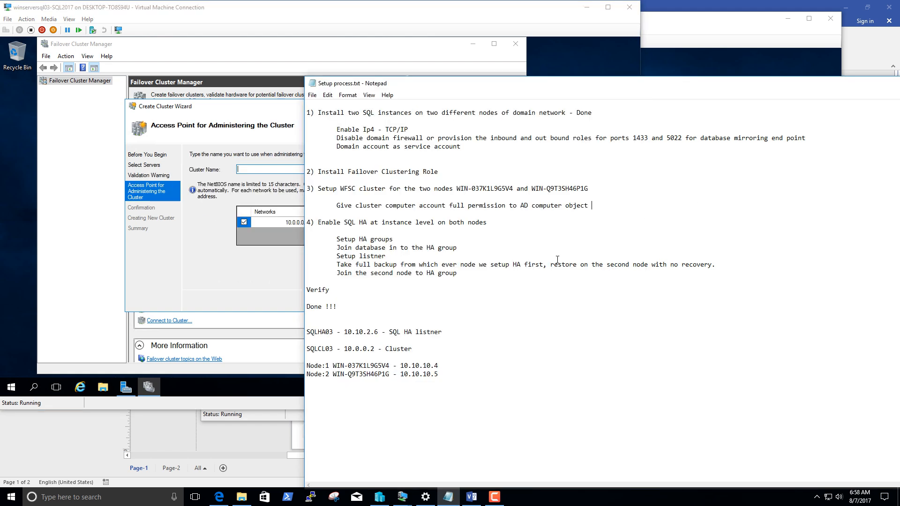
double_click(328, 348)
left_click(266, 170)
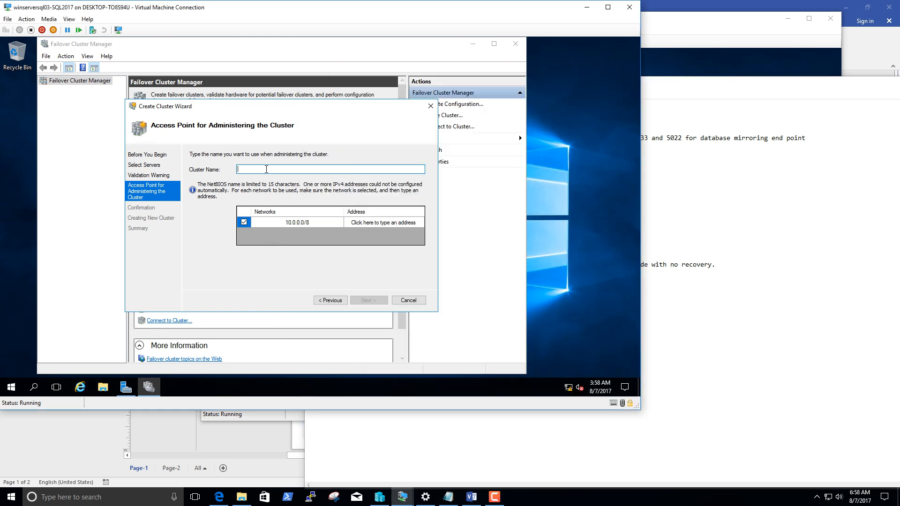
key("ctrl+v")
Set the cluster's address on the 10.0.0.0/8 network to 10.0.0.2, as given in the notes, and continue to the confirmation page.
left_click(451, 430)
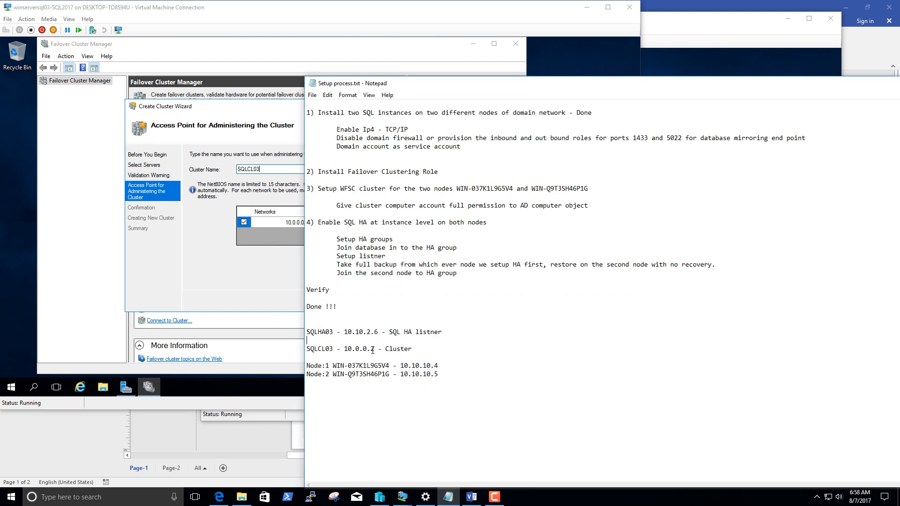
left_click_drag(374, 350, 345, 349)
left_click(277, 173)
left_click(358, 222)
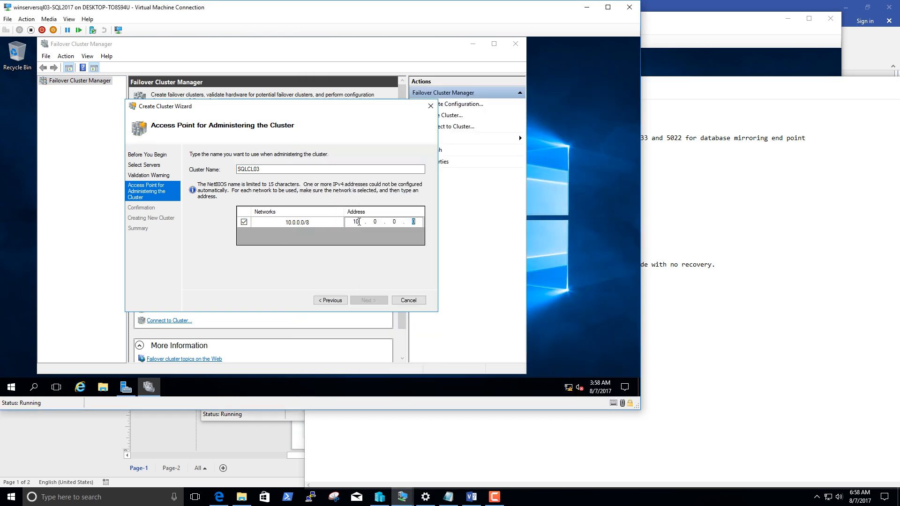
left_click(661, 295)
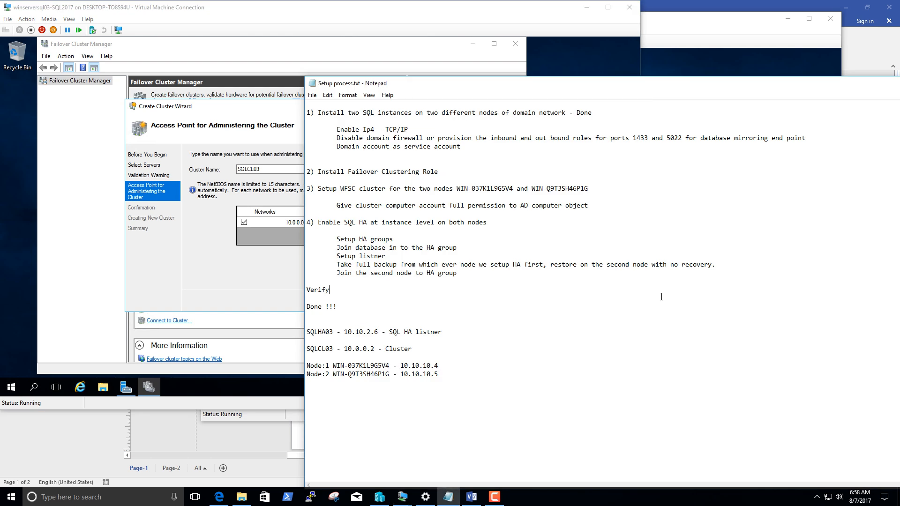
left_click(285, 194)
type("2")
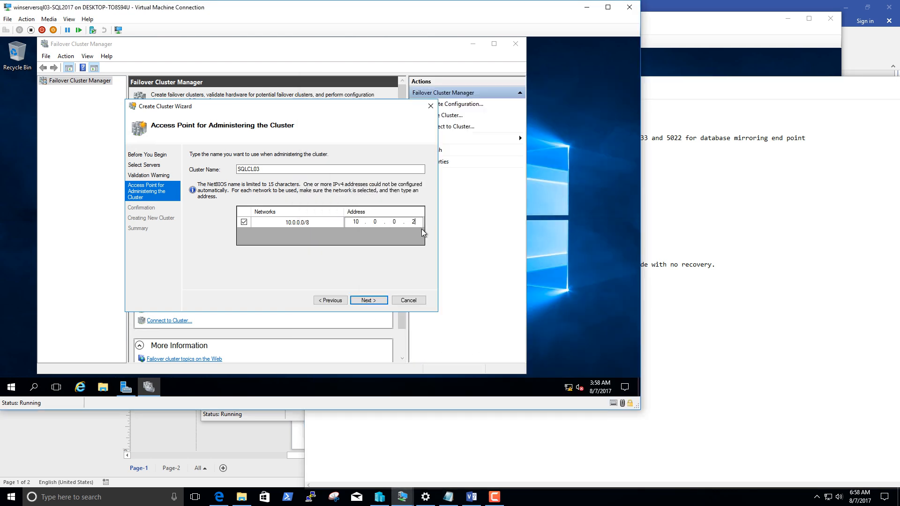
left_click(375, 302)
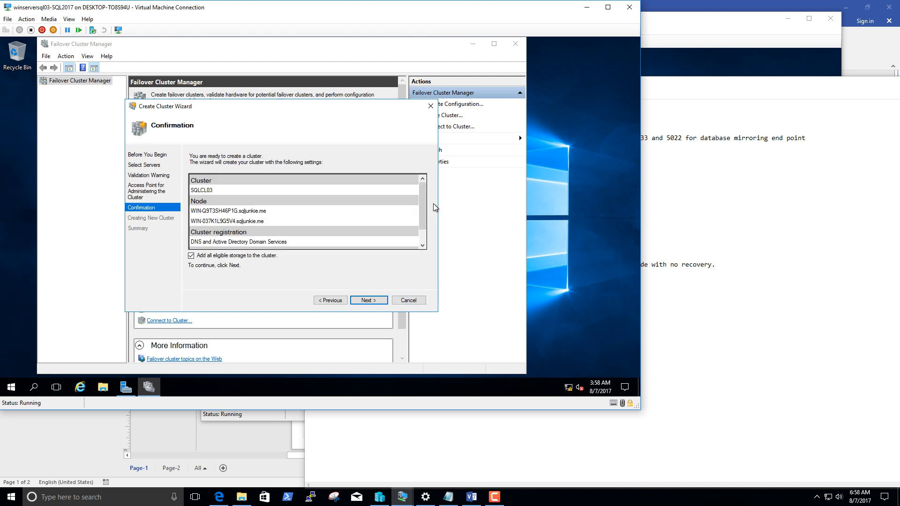
Review the cluster settings, create the cluster, check the summary, and finish the wizard.
mouse_move(423, 192)
left_mouse_down()
mouse_move(423, 227)
mouse_move(422, 182)
mouse_move(417, 247)
mouse_move(428, 196)
left_mouse_up()
left_click(369, 300)
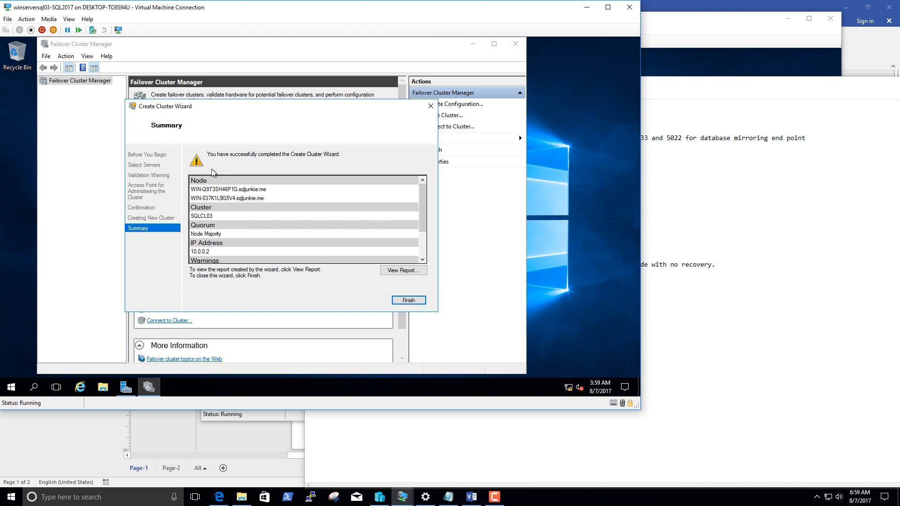
left_click_drag(425, 196, 425, 216)
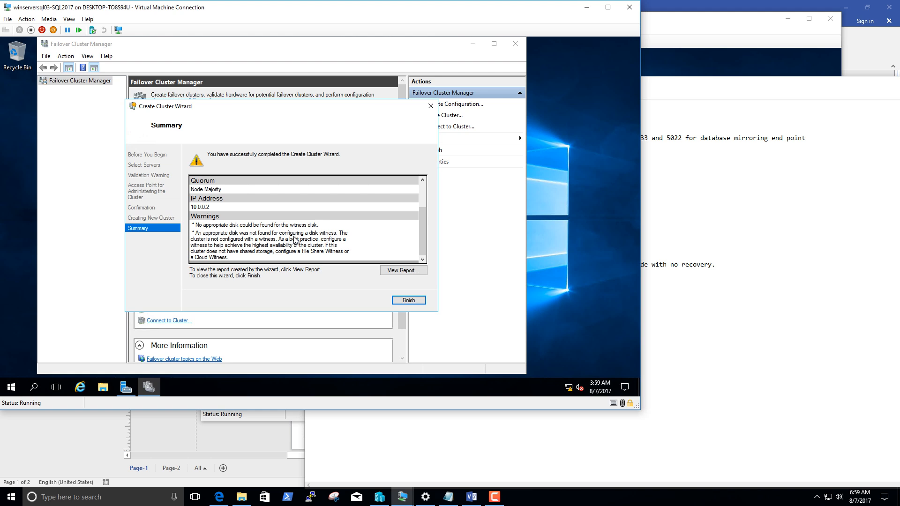
left_click(408, 300)
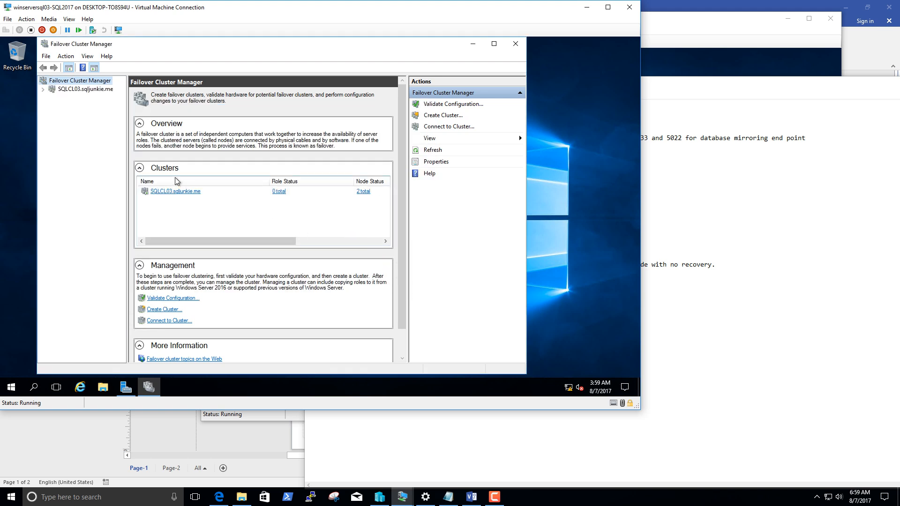
Examine the summary of the new SQLCL03 cluster and expand its contents in the tree.
left_click(81, 90)
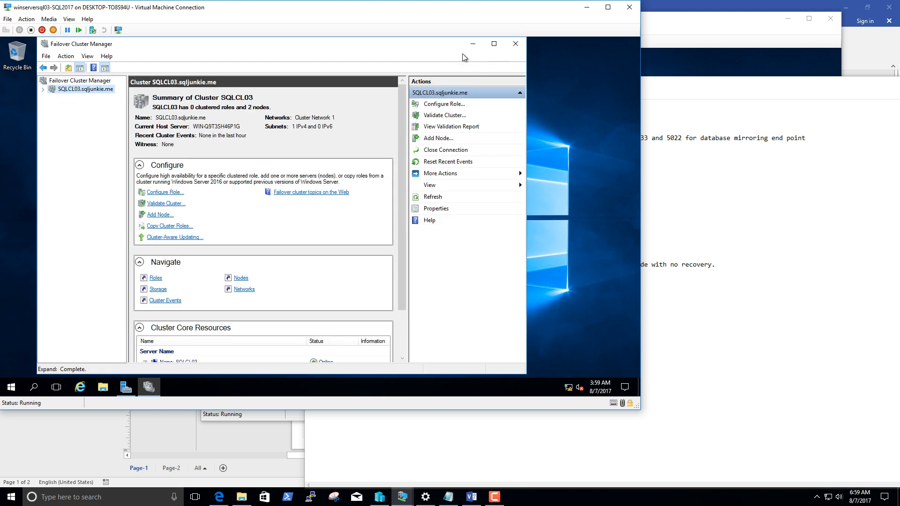
left_click(42, 89)
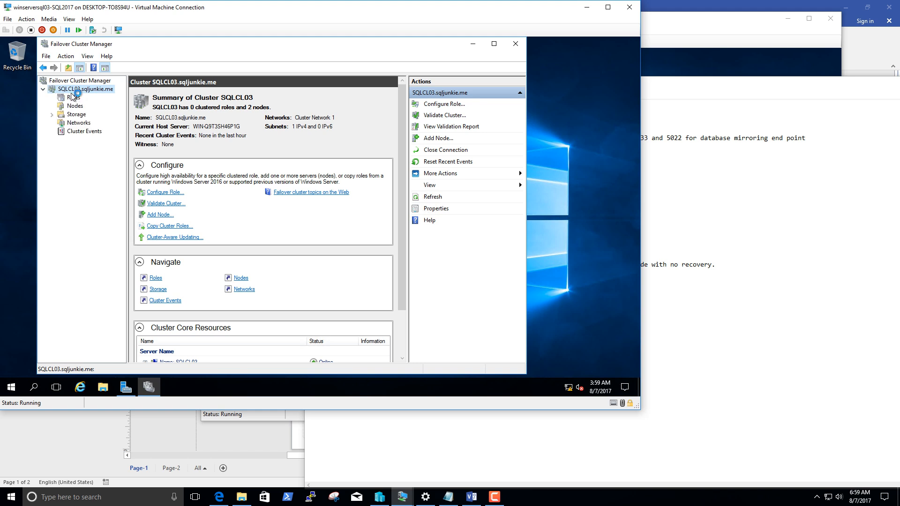
left_click(73, 97)
left_click(62, 82)
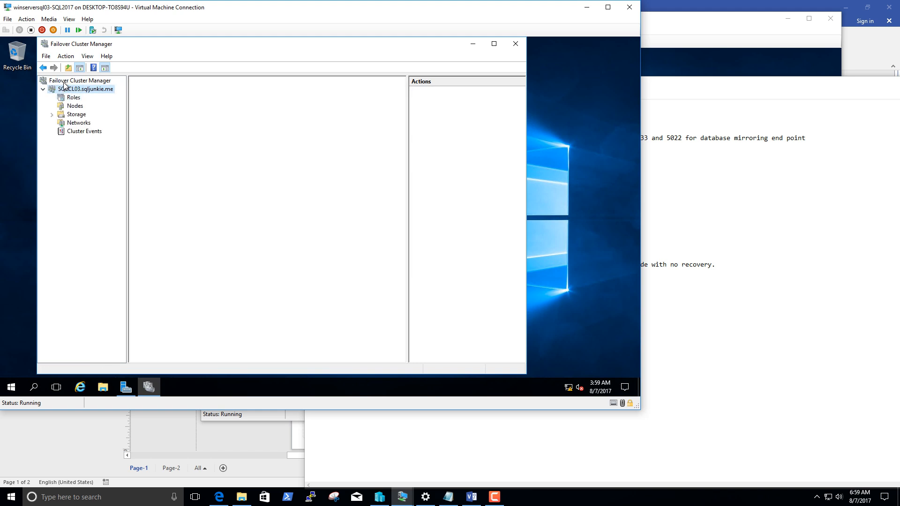
mouse_move(140, 47)
left_mouse_down()
mouse_move(120, 45)
mouse_move(162, 48)
mouse_move(146, 46)
left_mouse_up()
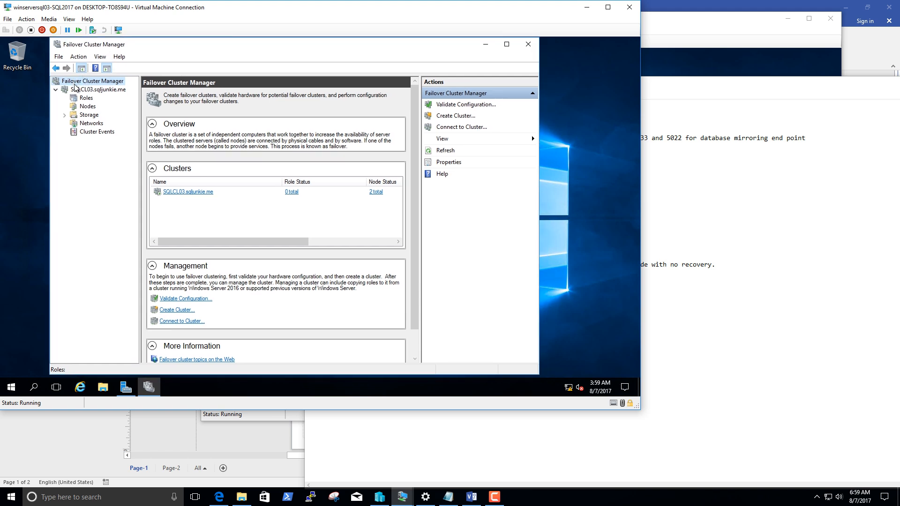
double_click(95, 90)
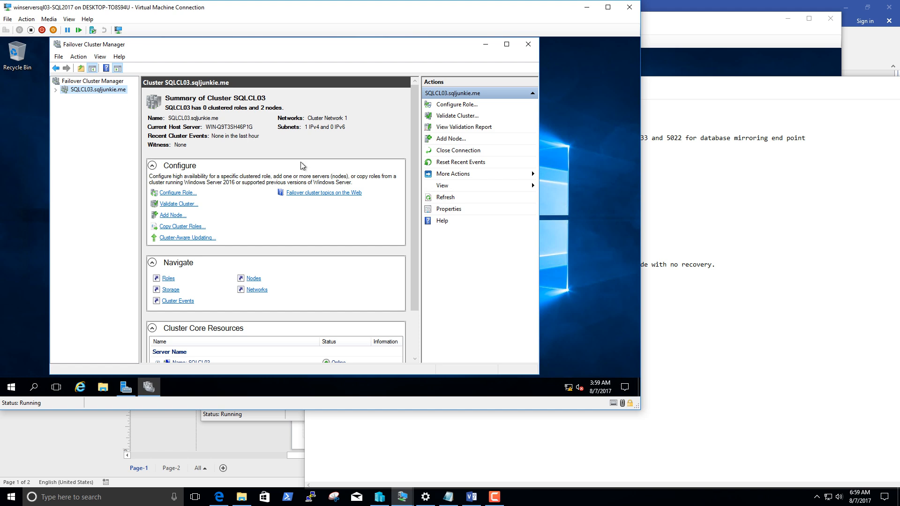
left_click(55, 90)
Examine the cluster's nodes, checking their status and the details of WIN-037K1L9G5V4.
left_click(87, 107)
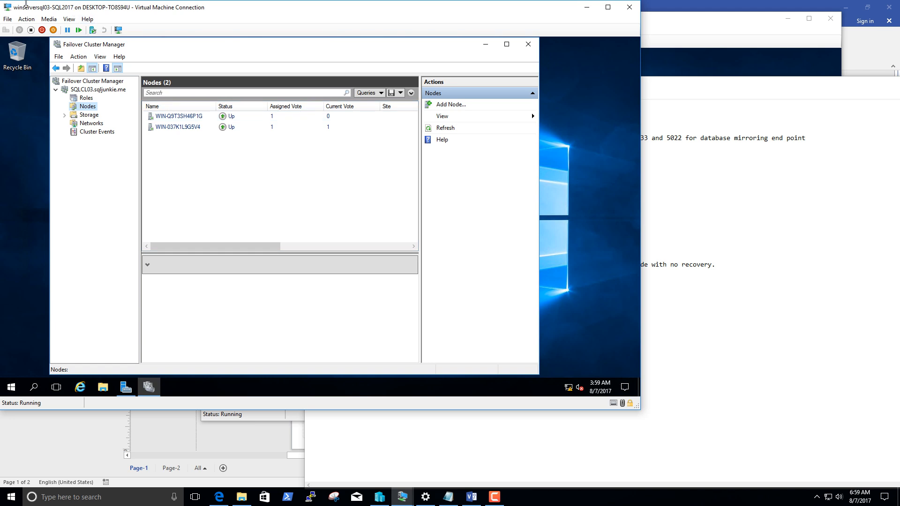
left_click(181, 116)
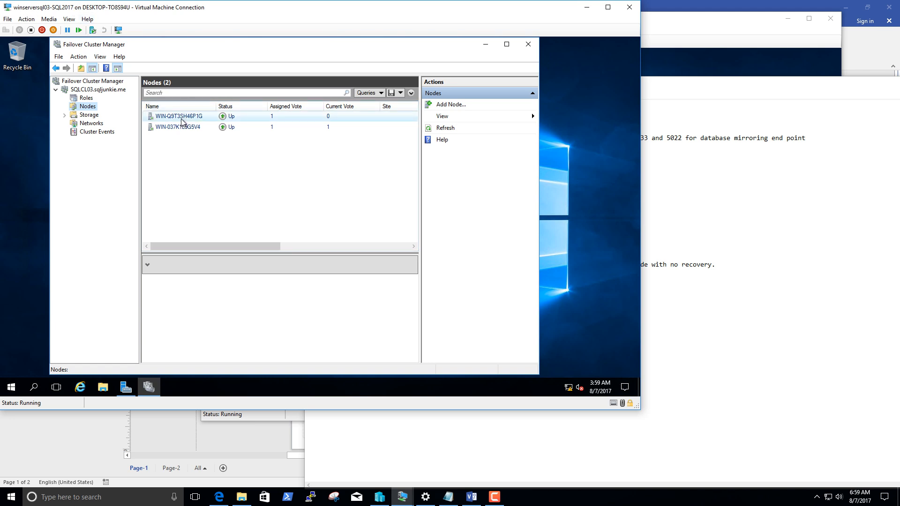
left_click(190, 127)
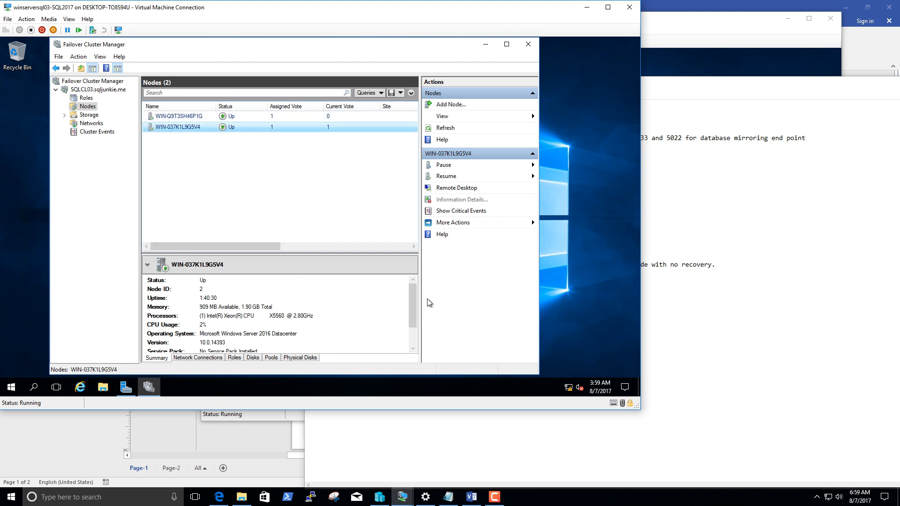
left_click_drag(412, 303, 418, 248)
left_click(86, 98)
left_click(87, 106)
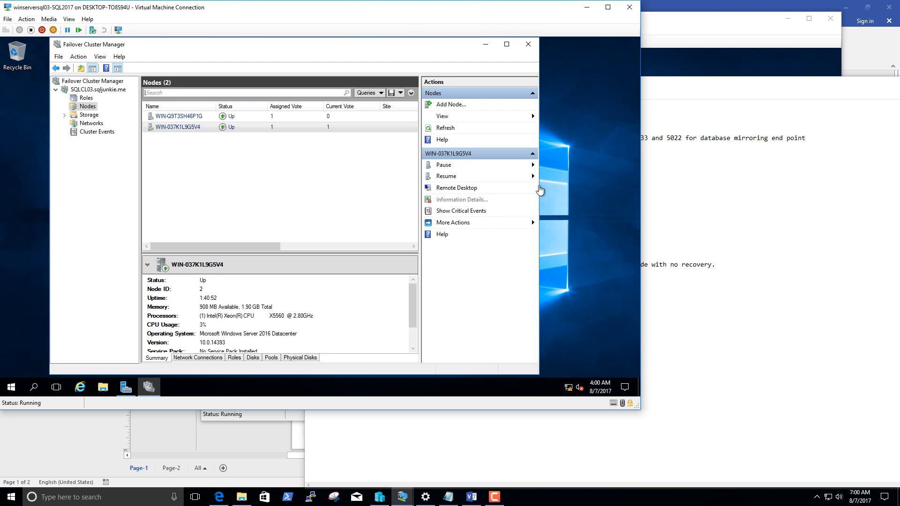
Open SQL Server 2017 RC1 Configuration Manager on winserversql03 and show the properties of the SQL Server (MSSQLSERVER) service.
left_click(10, 389)
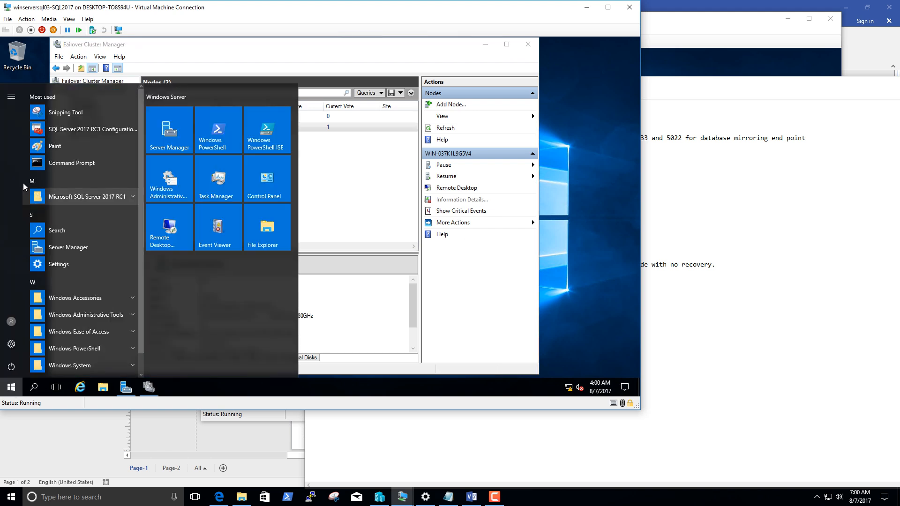
left_click(67, 135)
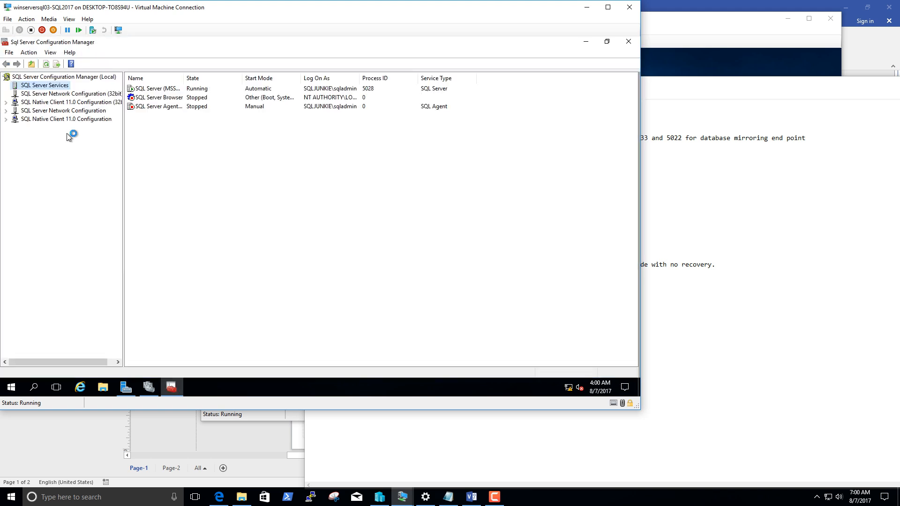
right_click(140, 88)
left_click(190, 147)
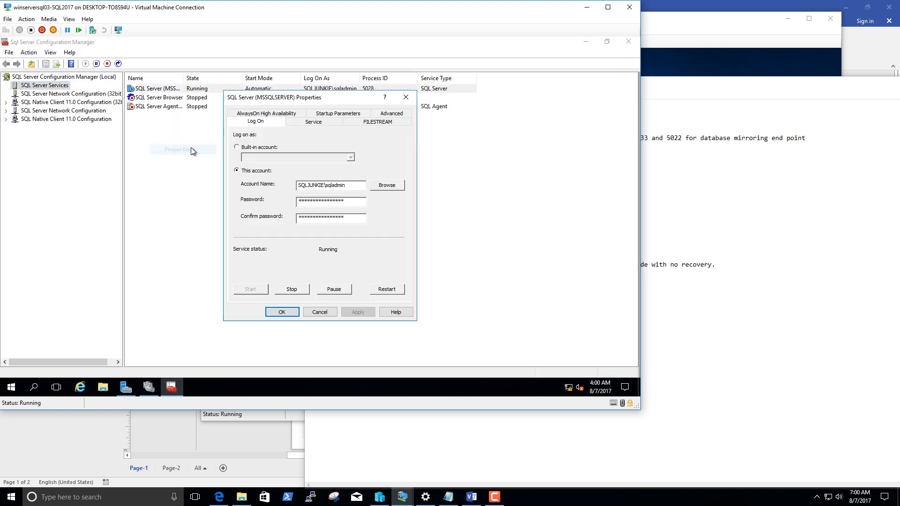
Enable AlwaysOn Availability Groups for SQL Server (MSSQLSERVER) on winserversql03, save the change, and restart the service.
left_click(264, 114)
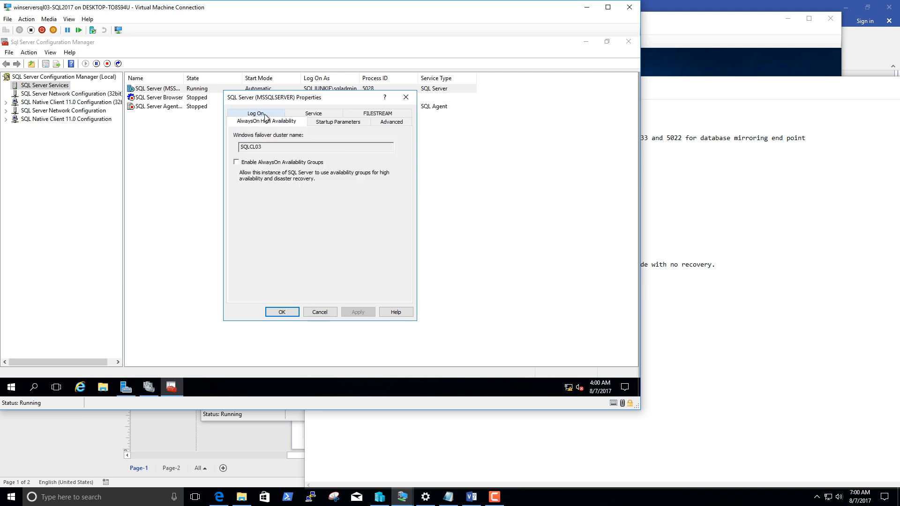
left_click(249, 163)
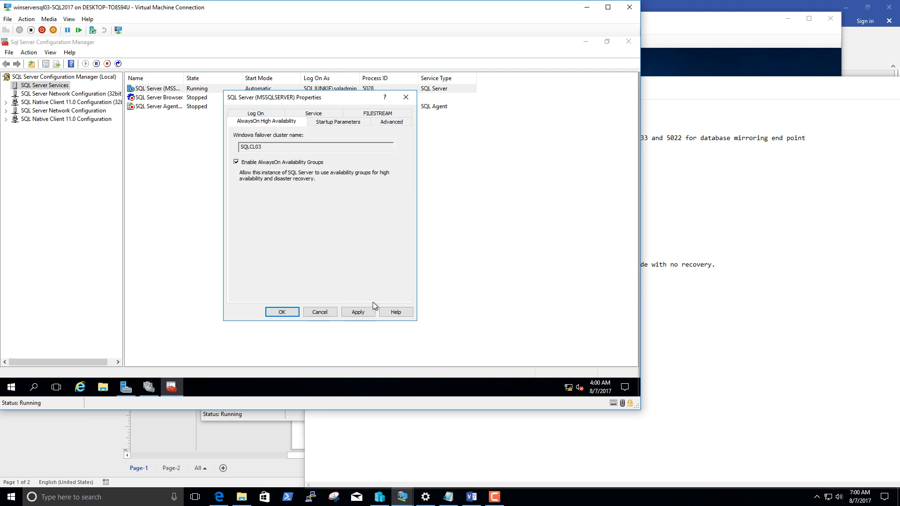
left_click(360, 311)
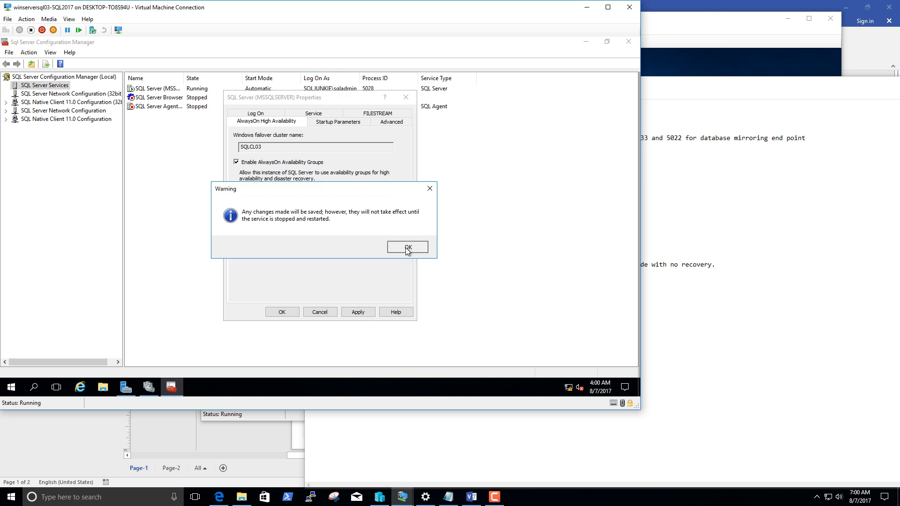
left_click(407, 248)
left_click(282, 312)
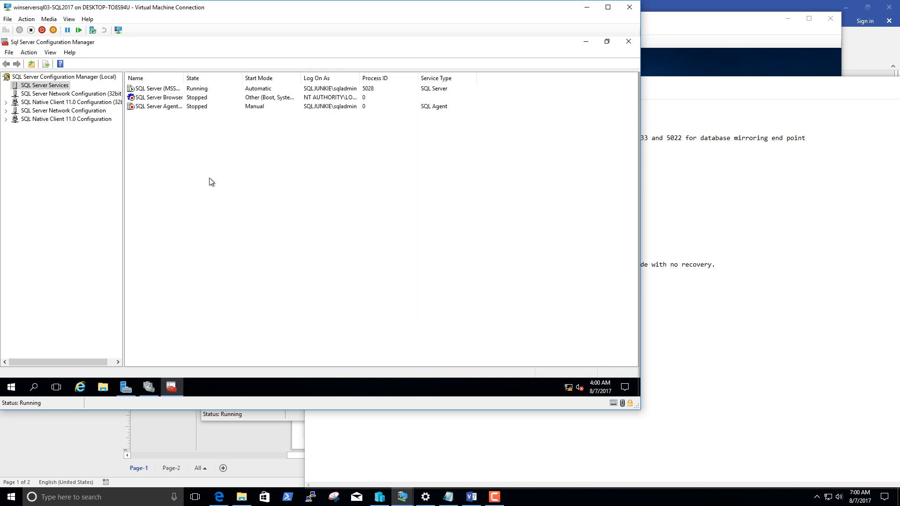
right_click(157, 94)
left_click(209, 136)
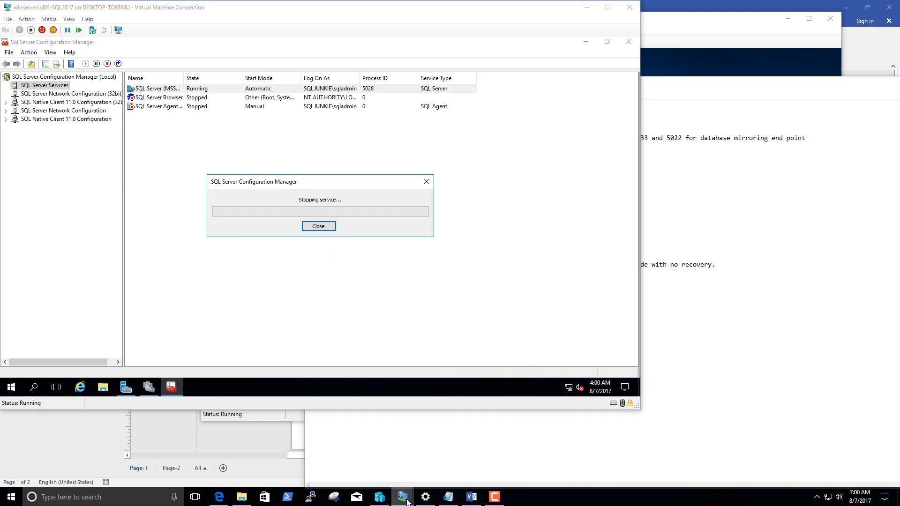
Switch to winserversql04, open SQL Server 2017 RC1 Configuration Manager, and show the properties of the SQL Server (MSSQLSERVER) service.
mouse_move(403, 496)
left_click(414, 464)
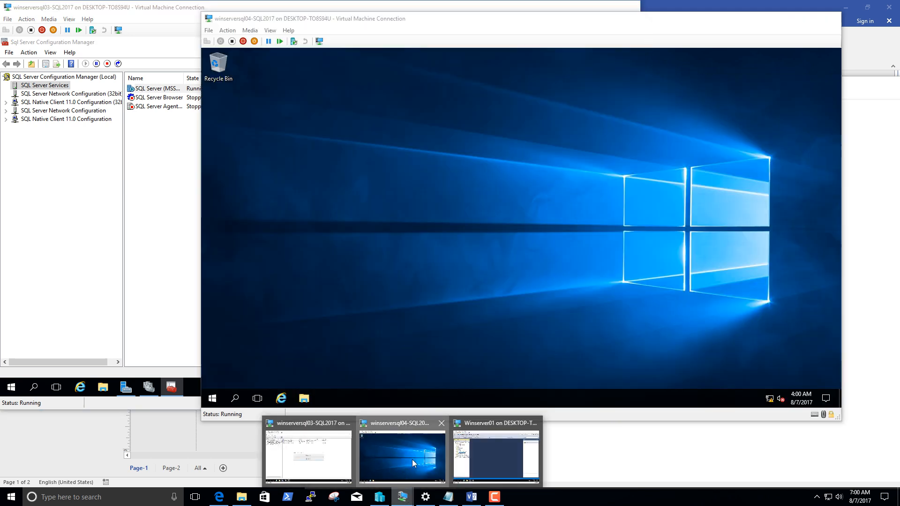
left_click(211, 398)
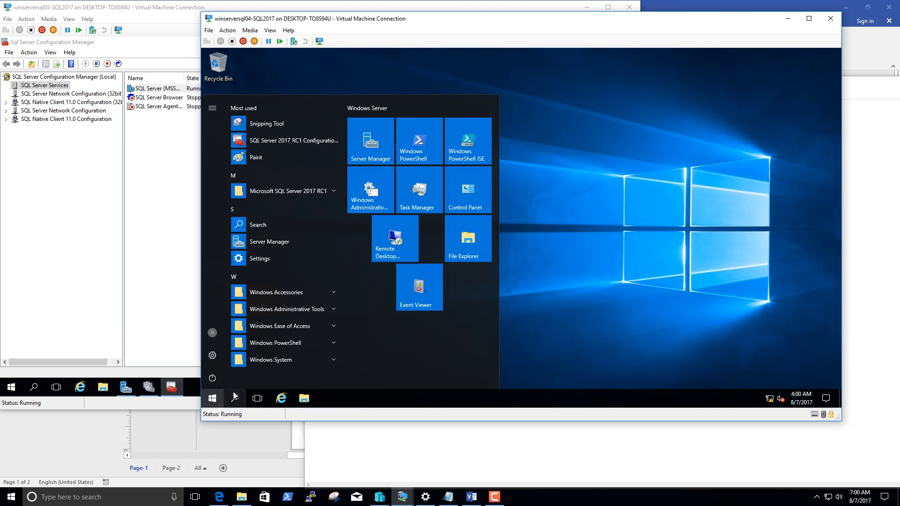
left_click(281, 140)
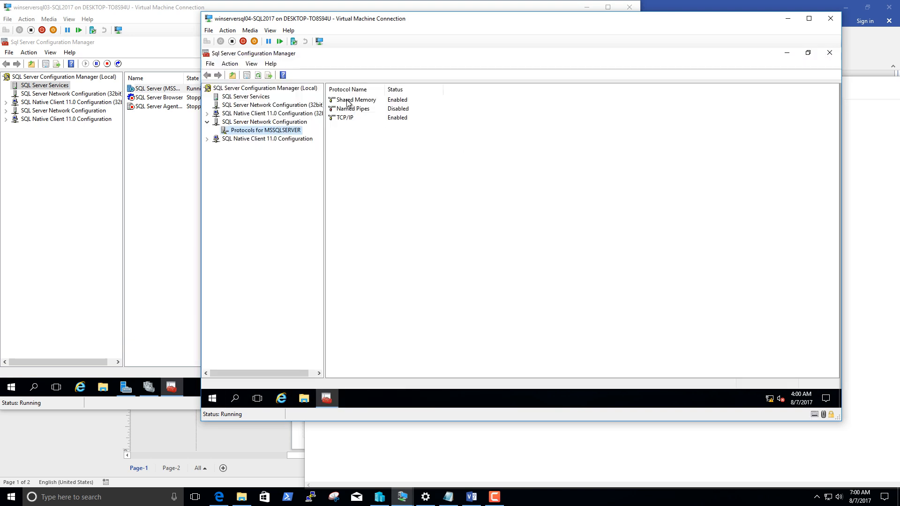
left_click(240, 97)
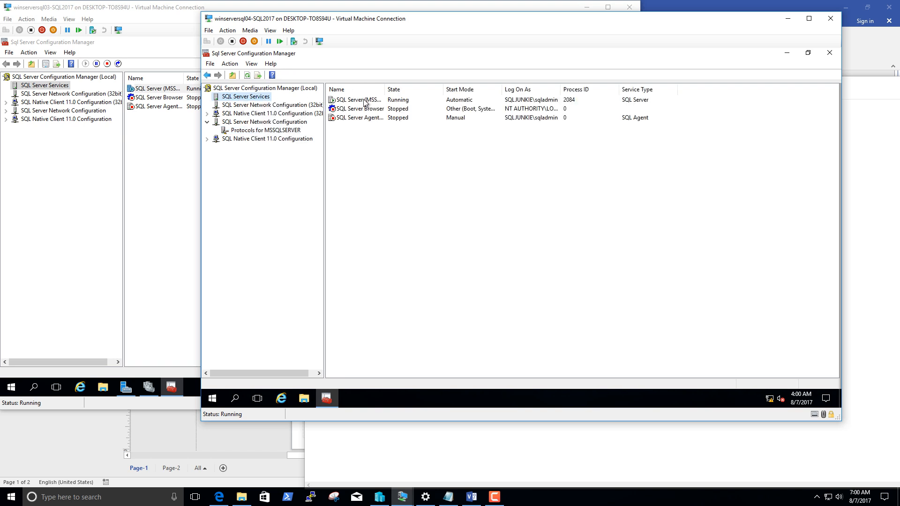
right_click(371, 100)
left_click(407, 164)
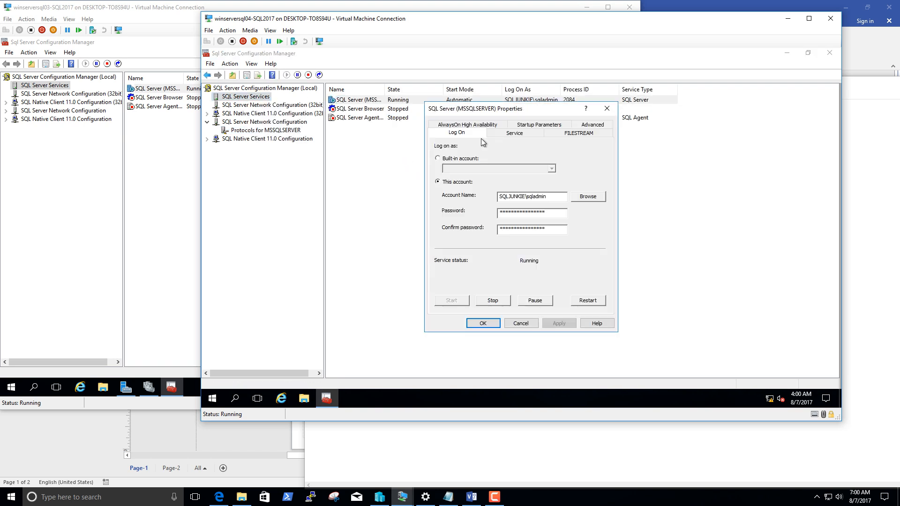
Enable AlwaysOn Availability Groups for SQL Server (MSSQLSERVER) on winserversql04, save the change, and restart the service.
left_click(467, 125)
left_click(461, 175)
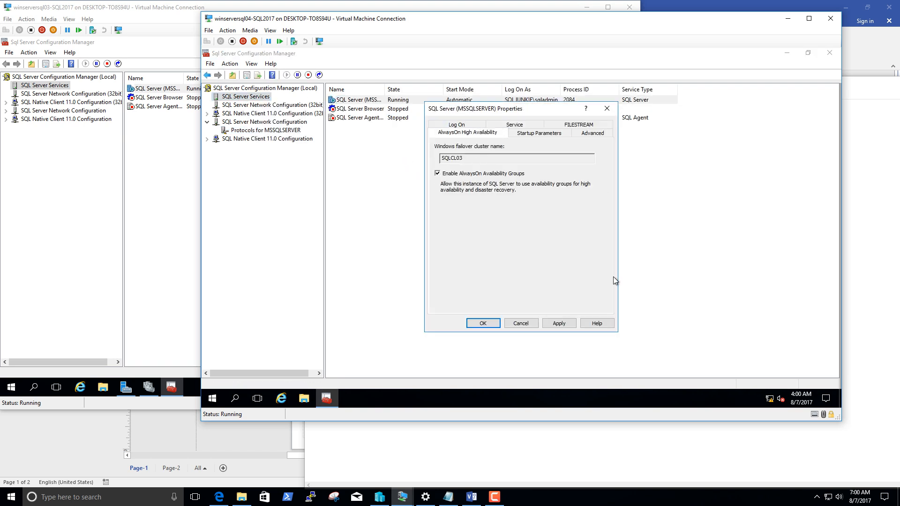
left_click(560, 323)
left_click(621, 262)
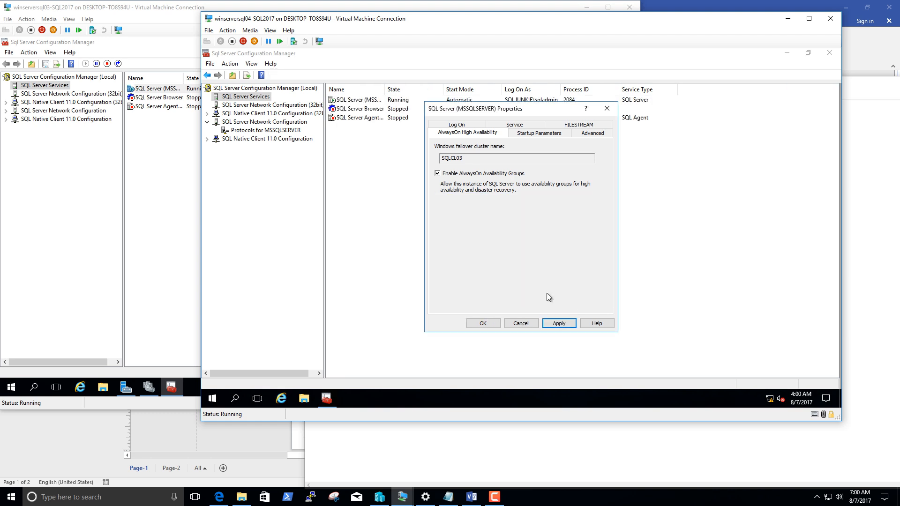
left_click(482, 322)
right_click(359, 102)
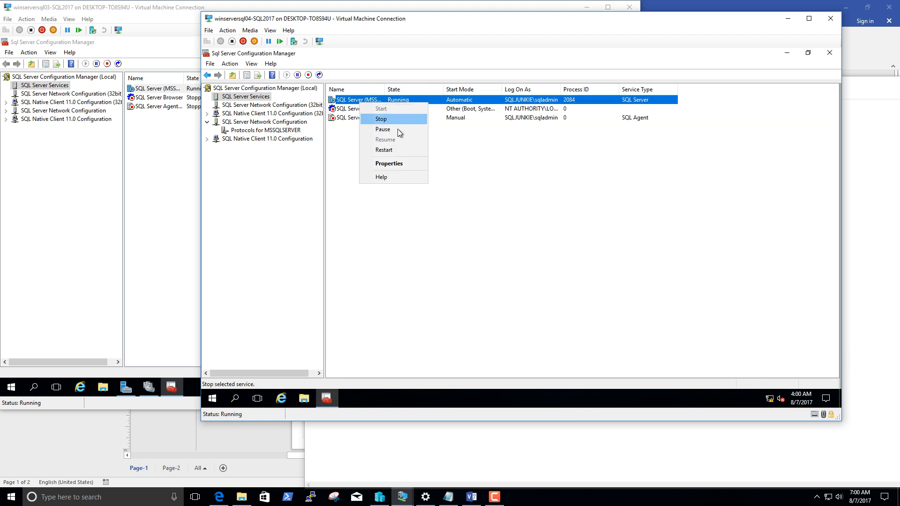
left_click(401, 151)
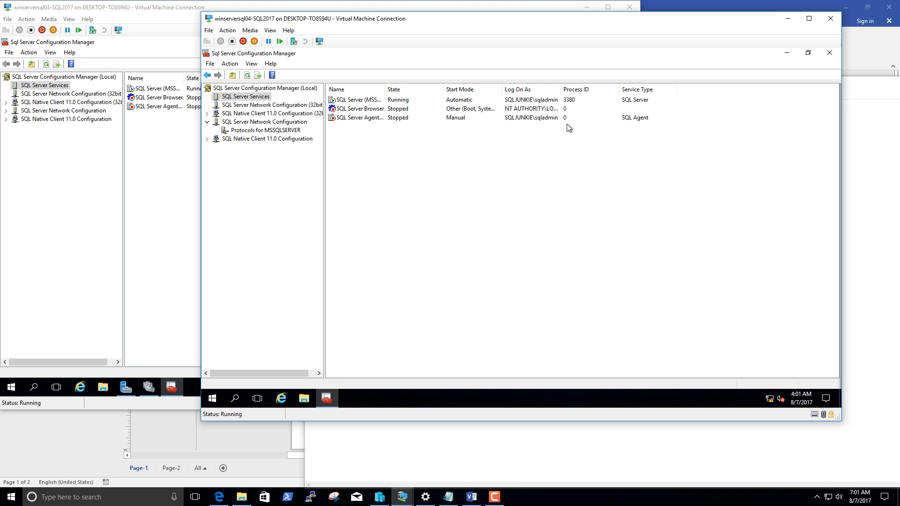
Review the Setup process.txt note about giving the cluster computer account full permission to the AD computer object.
left_click(861, 161)
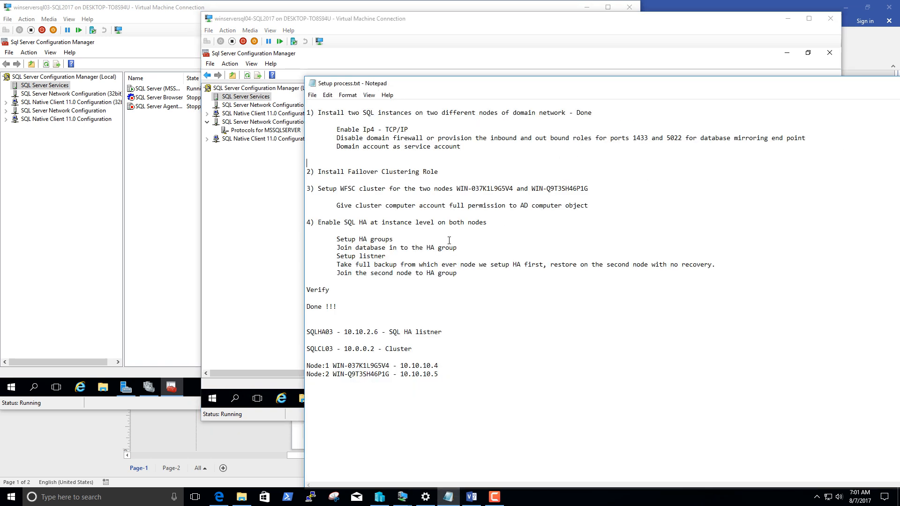
left_click_drag(338, 207, 593, 206)
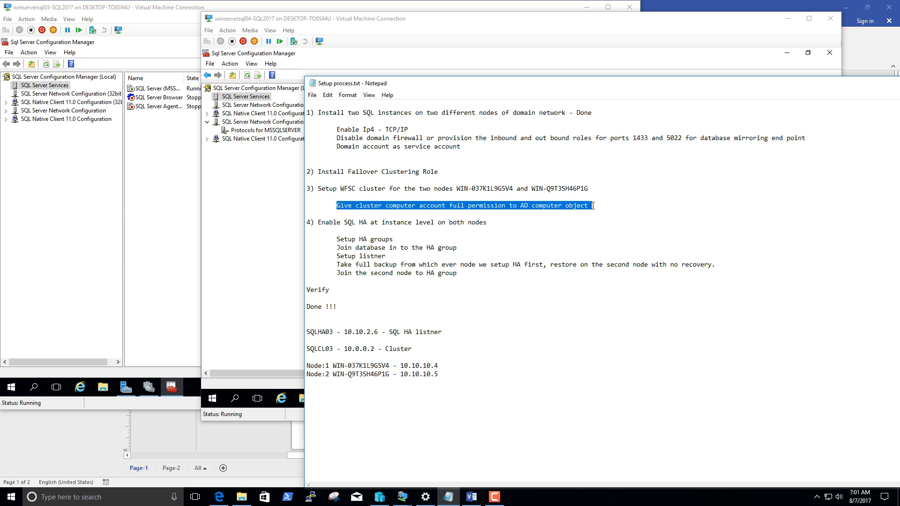
left_click(147, 336)
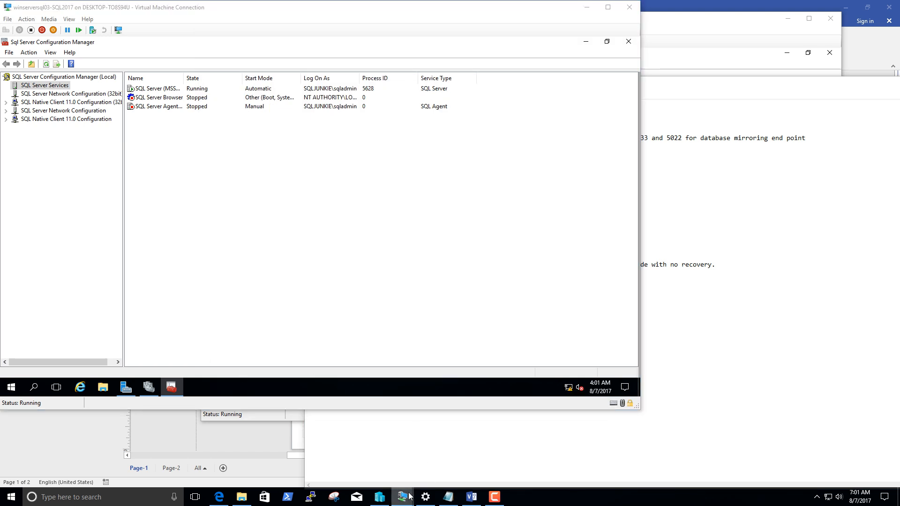
Switch to Winserver01, minimize SQL Server Management Studio, and cancel the unfinished New Availability Group wizard.
mouse_move(402, 495)
mouse_move(476, 446)
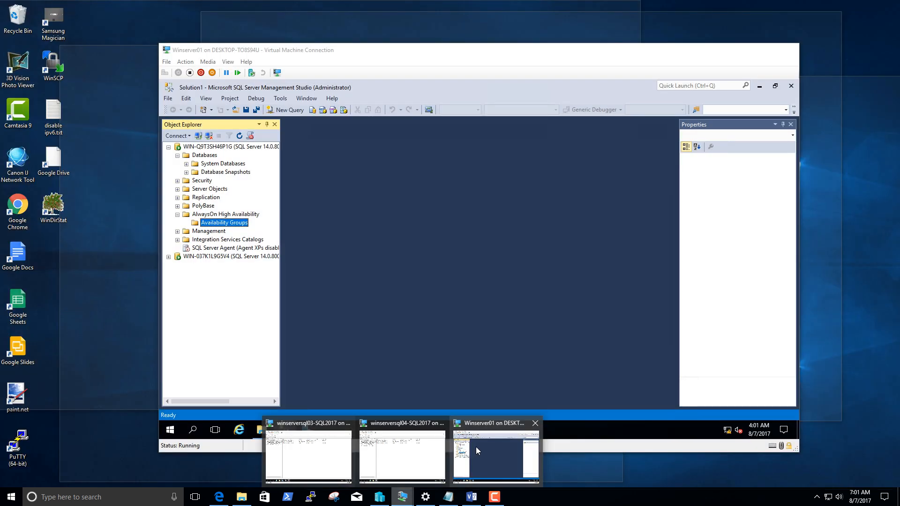
left_click(476, 446)
left_click(760, 86)
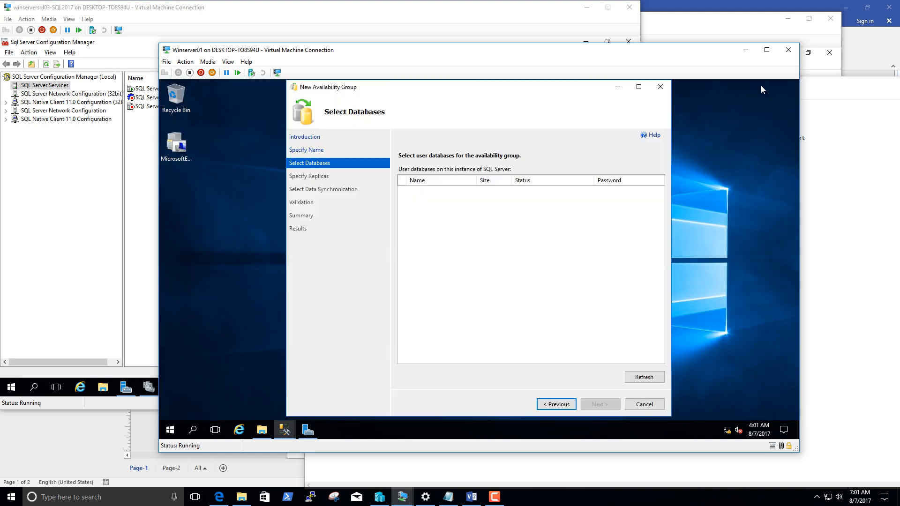
left_click(660, 87)
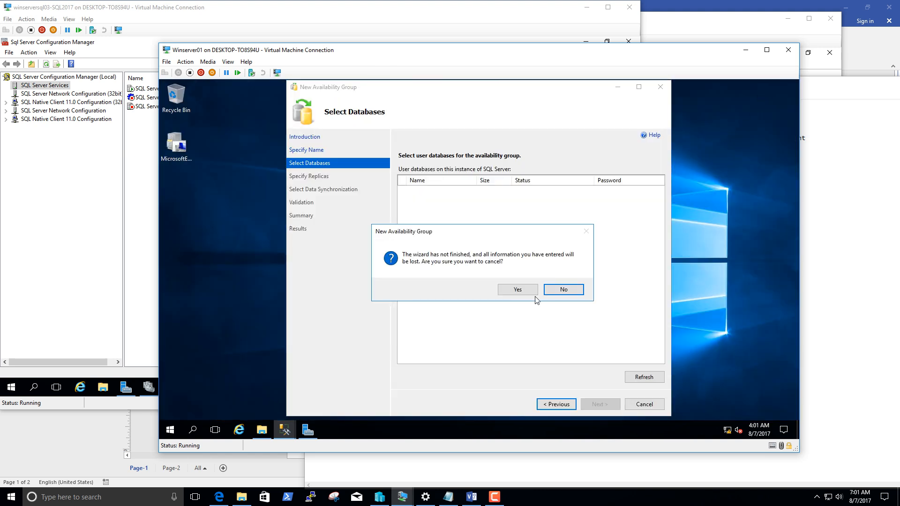
left_click(518, 290)
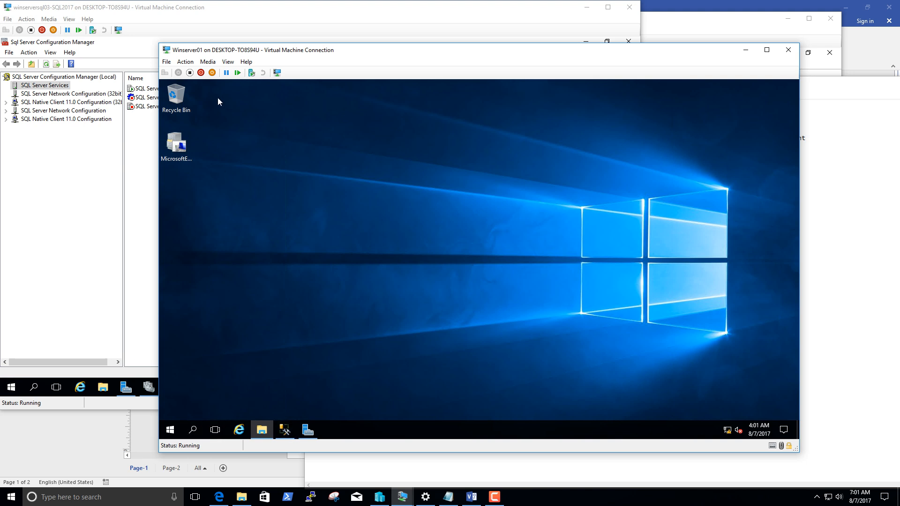
Open Active Directory Users and Computers from Server Manager on Winserver01 and maximize its window.
left_click_drag(247, 53, 231, 39)
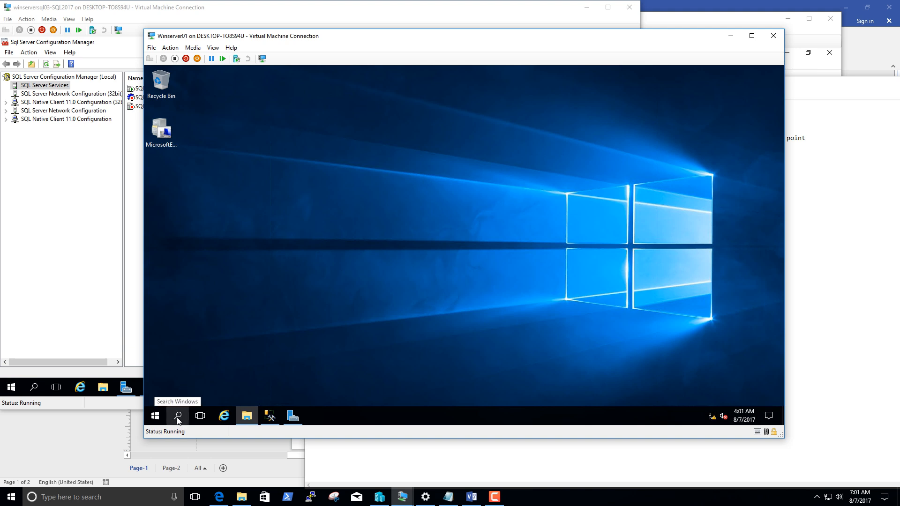
left_click(292, 416)
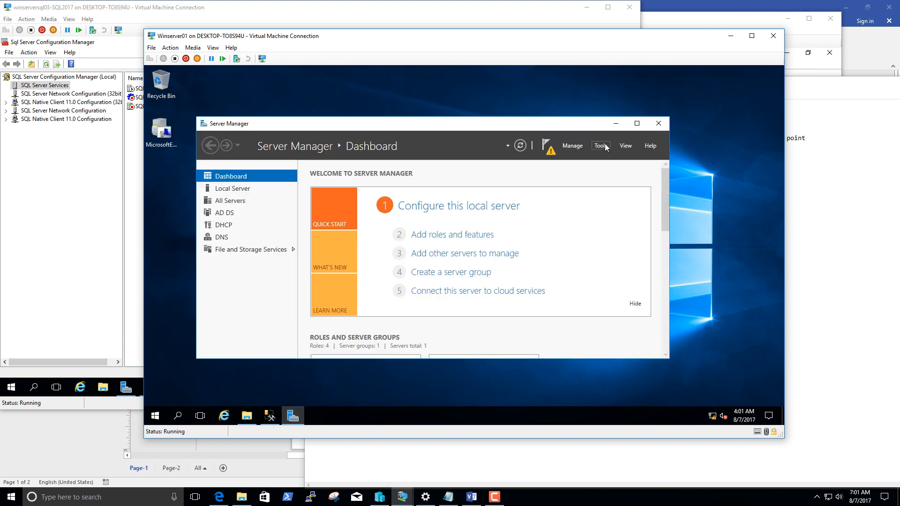
left_click(603, 146)
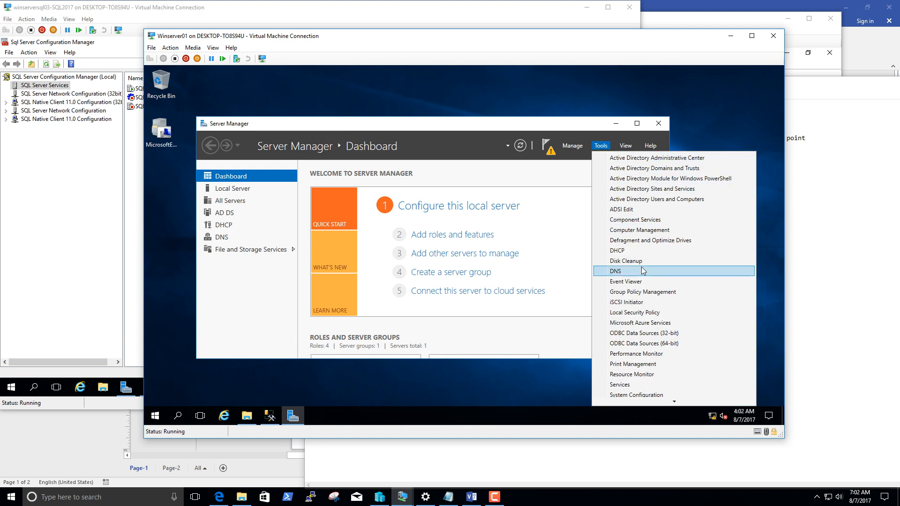
left_click(653, 201)
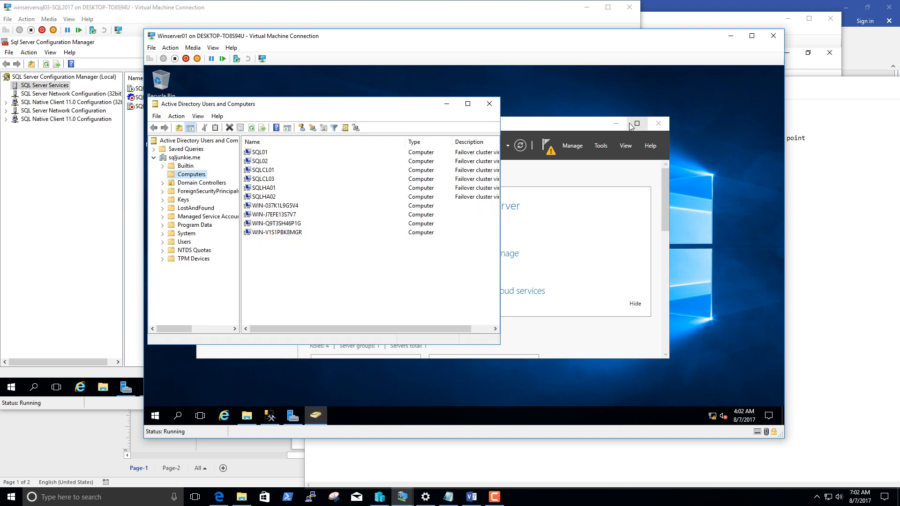
left_click(467, 104)
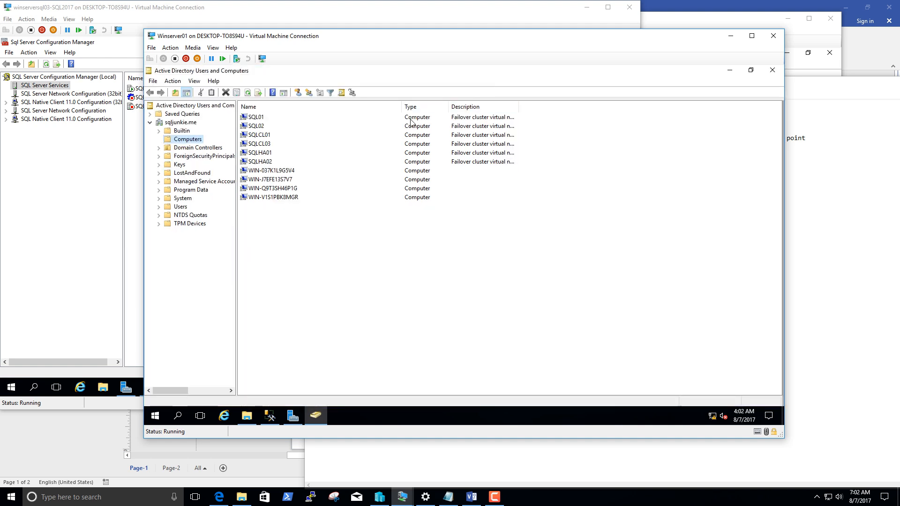
Check that Advanced Features is enabled, and show the security permissions of the SQLCL03 computer object.
left_click(266, 145)
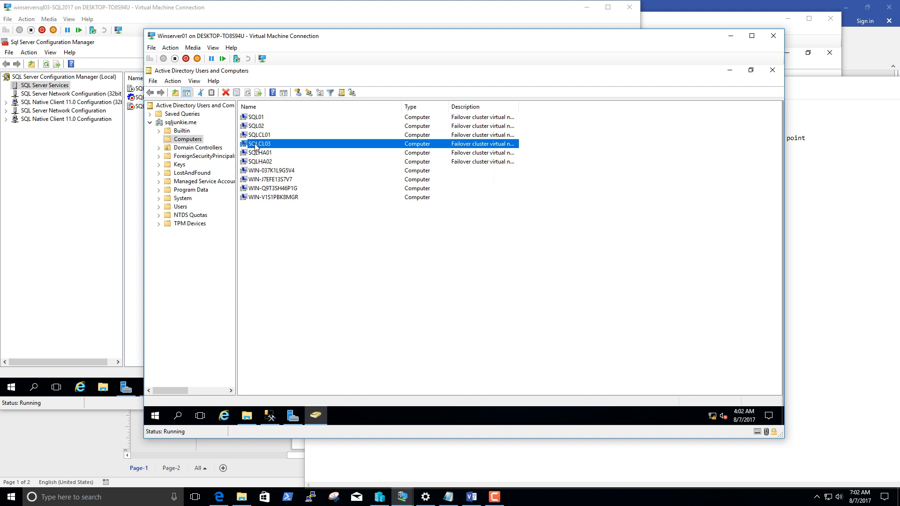
right_click(255, 147)
left_click(296, 84)
left_click(194, 81)
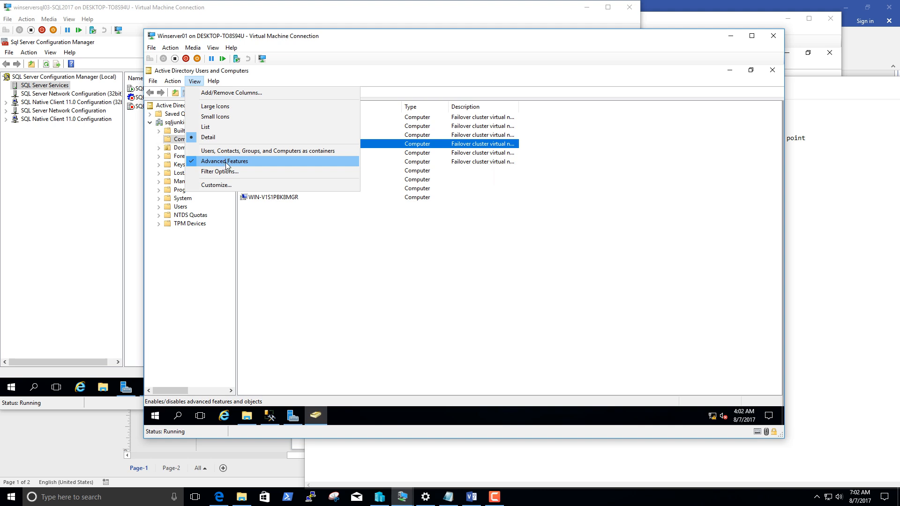
left_click(271, 241)
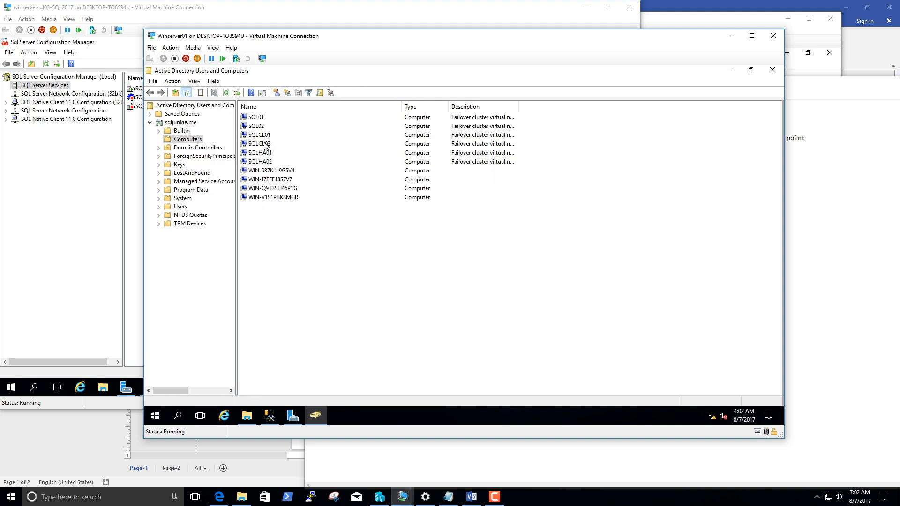
right_click(265, 146)
left_click(299, 248)
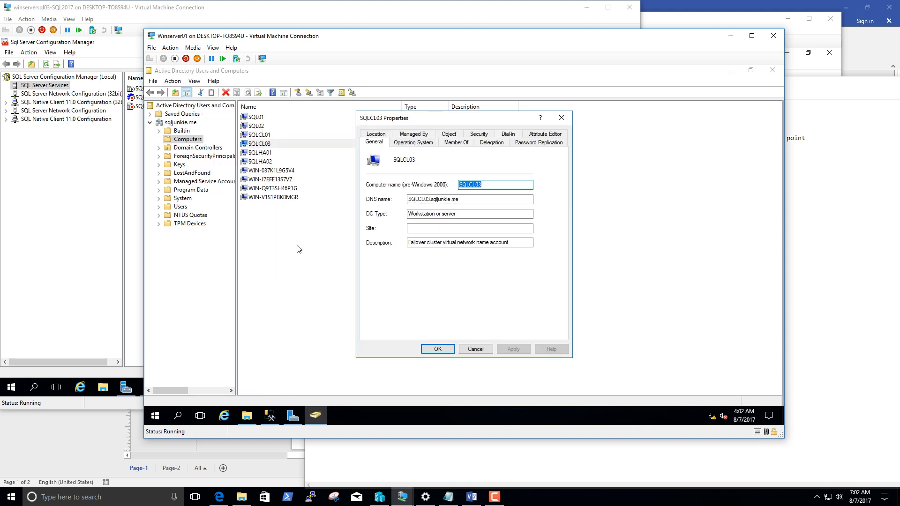
left_click(477, 135)
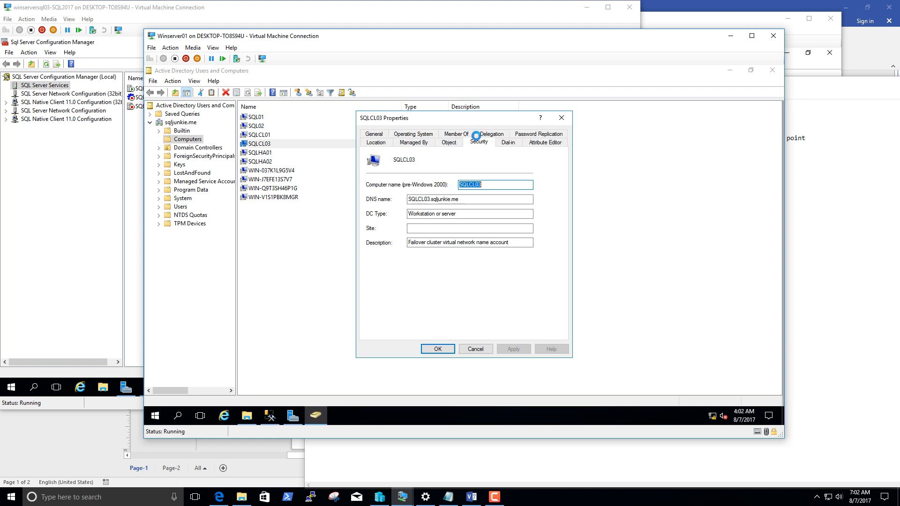
Start adding a security principal to SQLCL03's permissions, limiting the object types to Computers only.
left_click(510, 230)
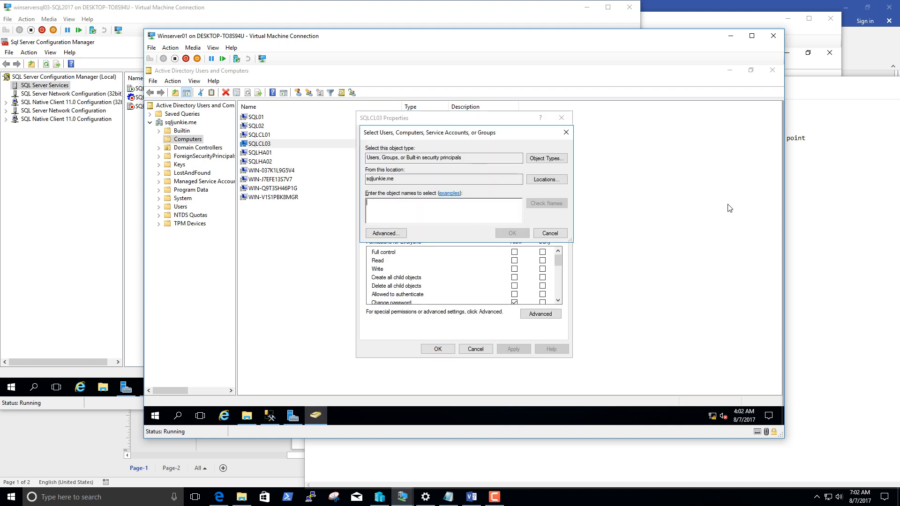
left_click(546, 160)
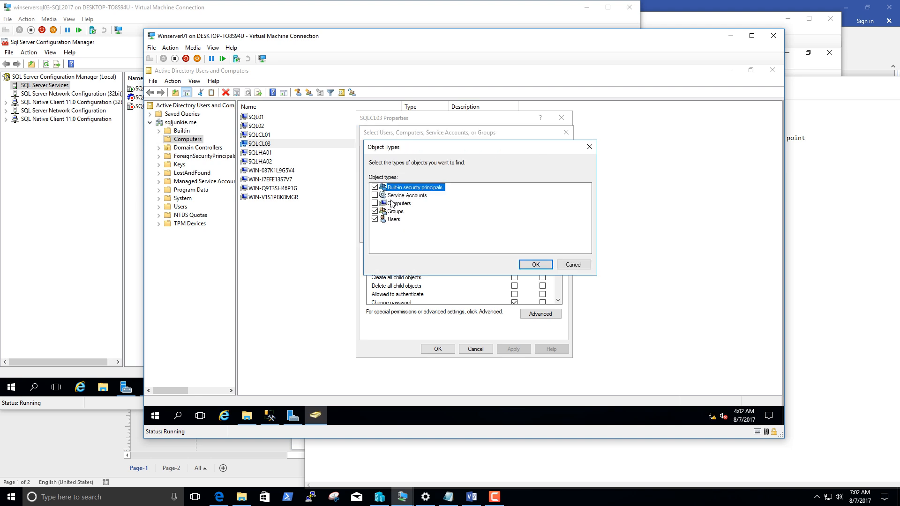
left_click(375, 188)
left_click(375, 211)
left_click(375, 219)
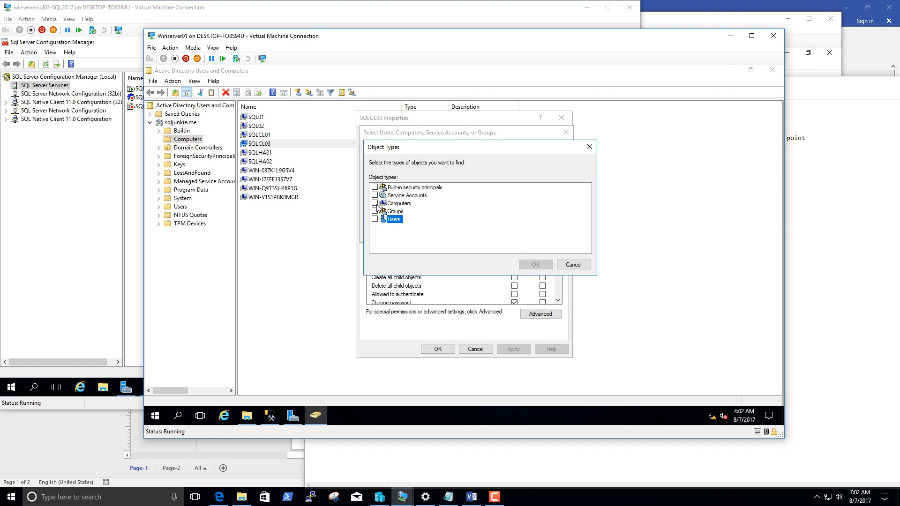
left_click(374, 203)
left_click(535, 265)
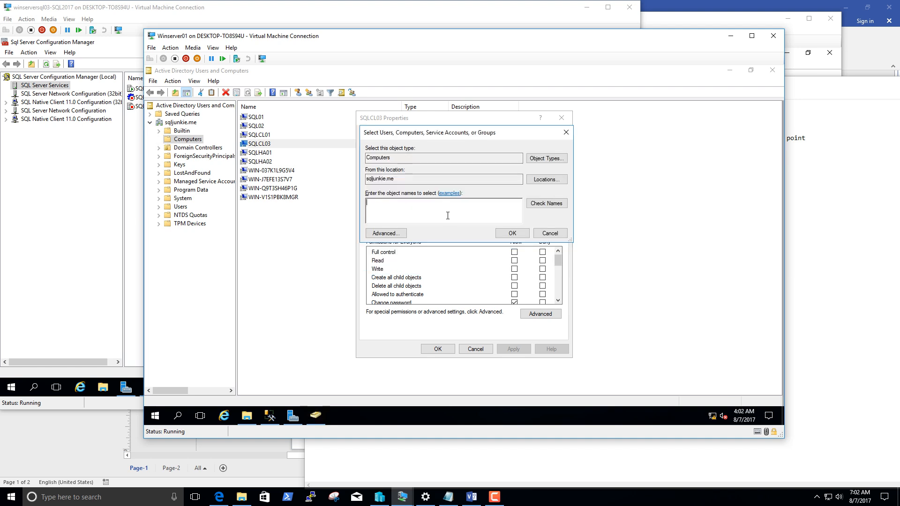
Try to look up the cluster's computer account by the names SQCL03$ and SQCL03.
type("SQCL03$")
left_click(543, 204)
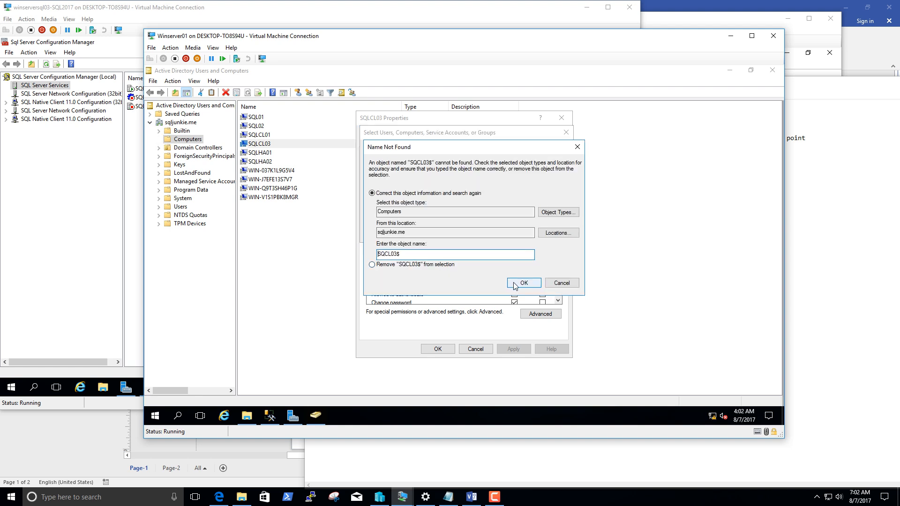
left_click(425, 253)
left_click(510, 284)
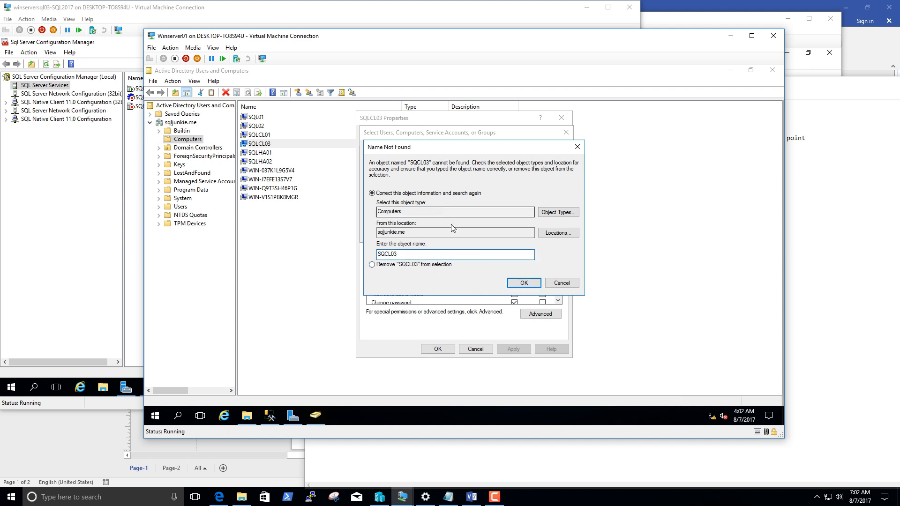
left_click(577, 146)
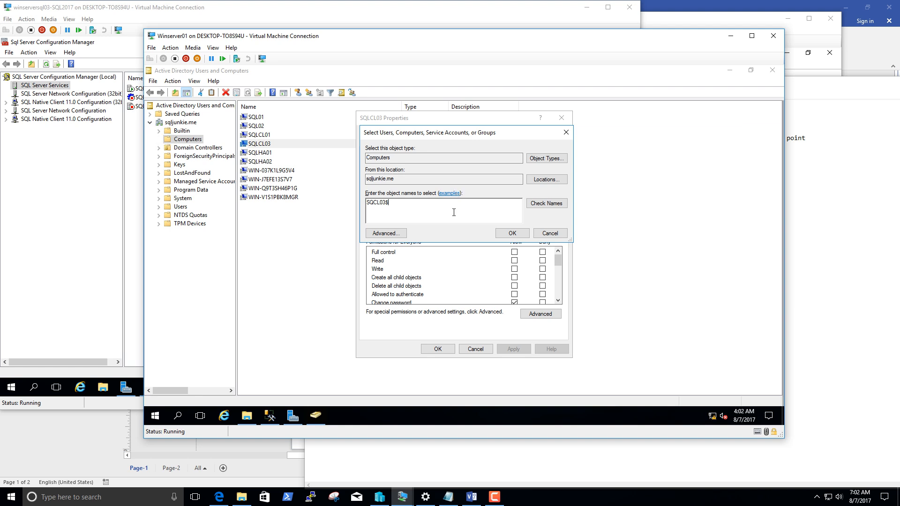
key("BackSpace")
left_click(538, 203)
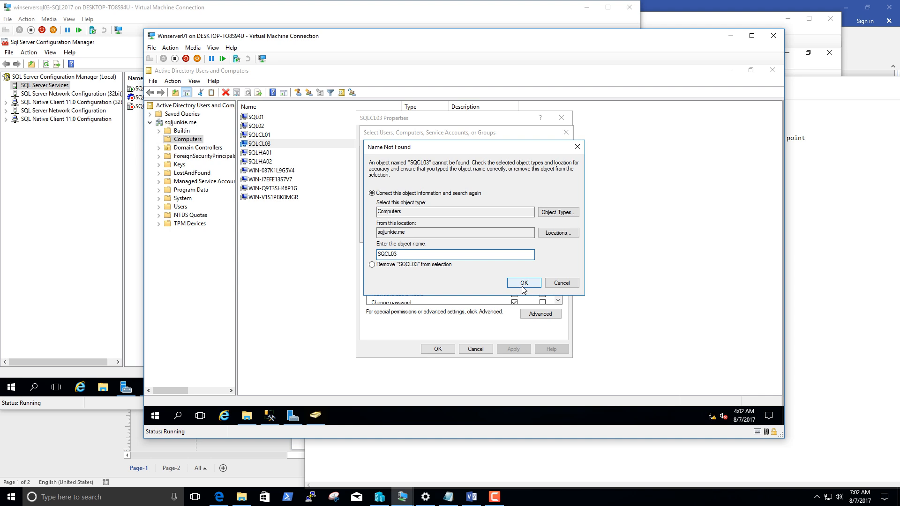
left_click(550, 285)
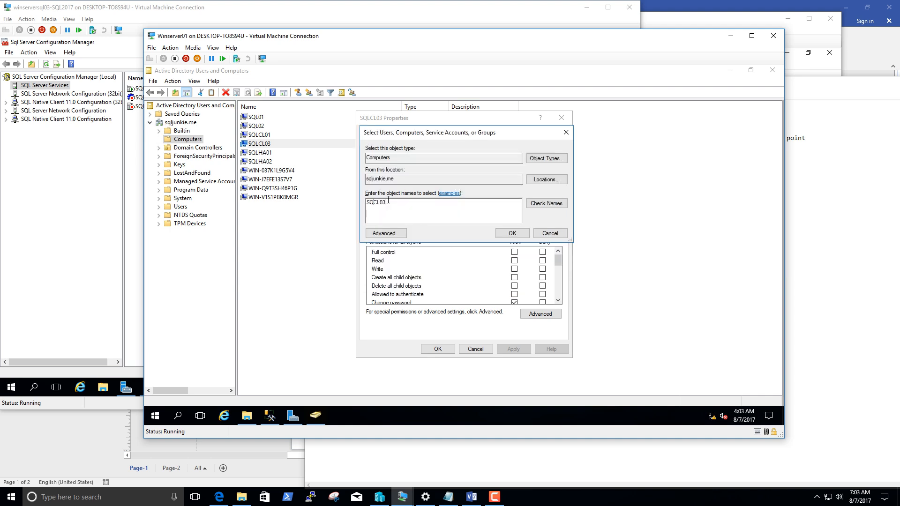
Correct the object name to SQLCL03, verify it, and add that computer account to the permissions list.
type("L")
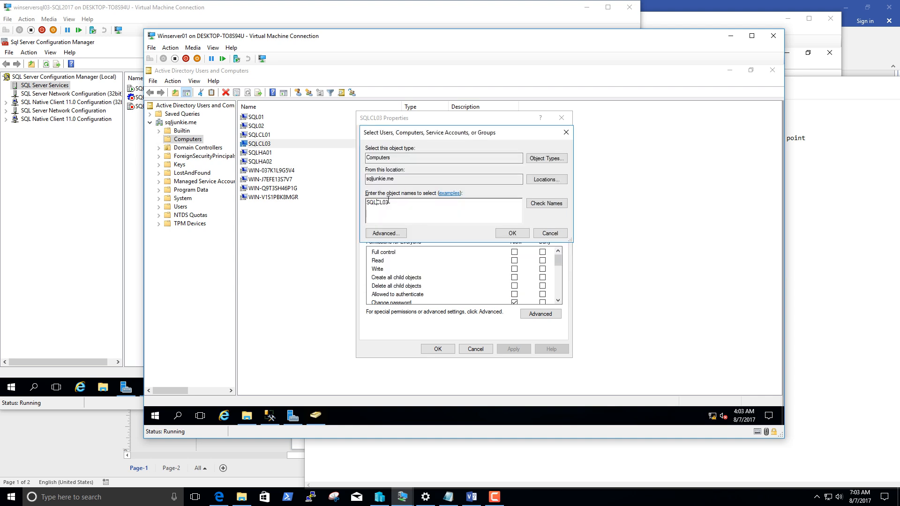
left_click(552, 204)
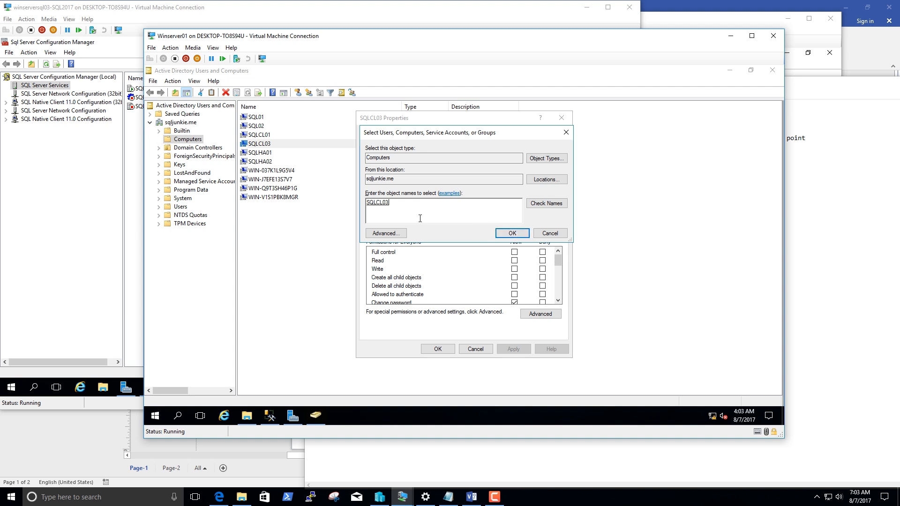
left_click_drag(395, 207, 351, 207)
left_click(401, 214)
left_click(497, 233)
left_click(407, 215)
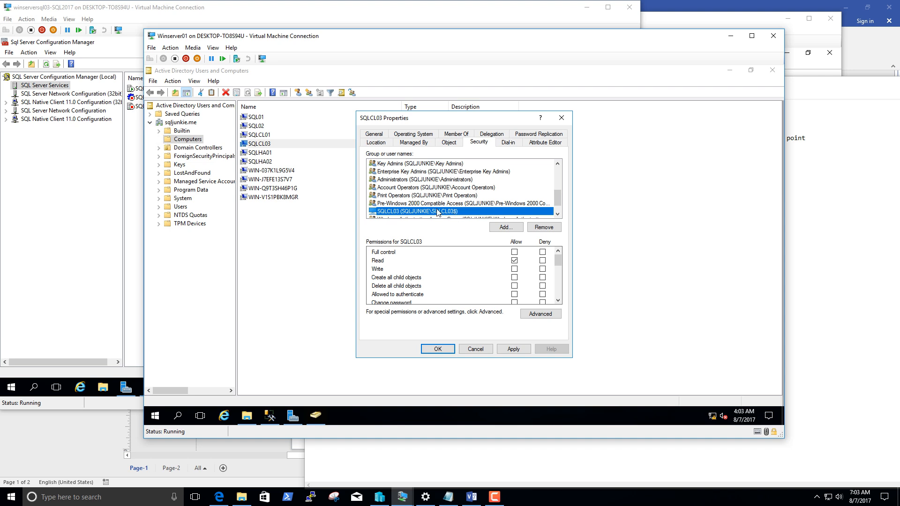
Allow the SQLCL03 account Full control over its computer object and save the permissions.
left_click(514, 252)
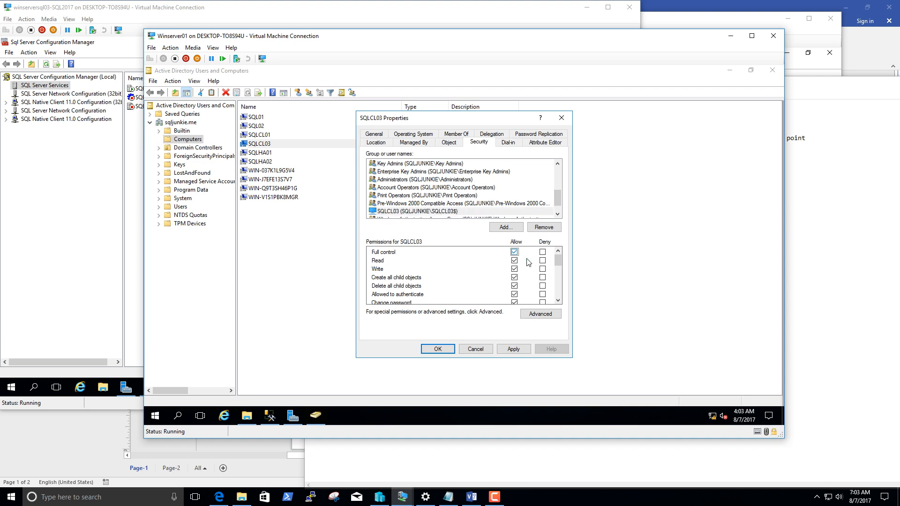
left_click(515, 354)
left_click(513, 349)
left_click(430, 349)
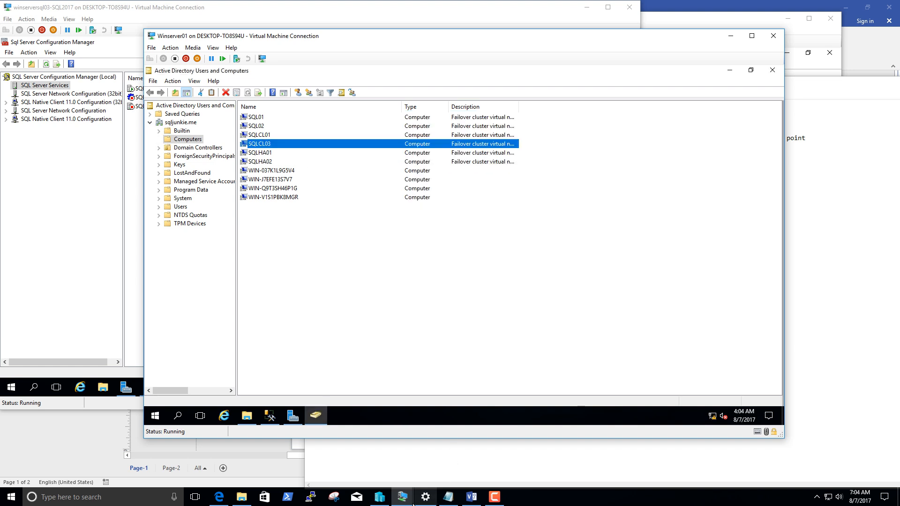
Switch to the Setup process.txt notes and review step 4, enabling SQL HA and its sub-tasks from HA groups to joining the second node.
left_click(446, 501)
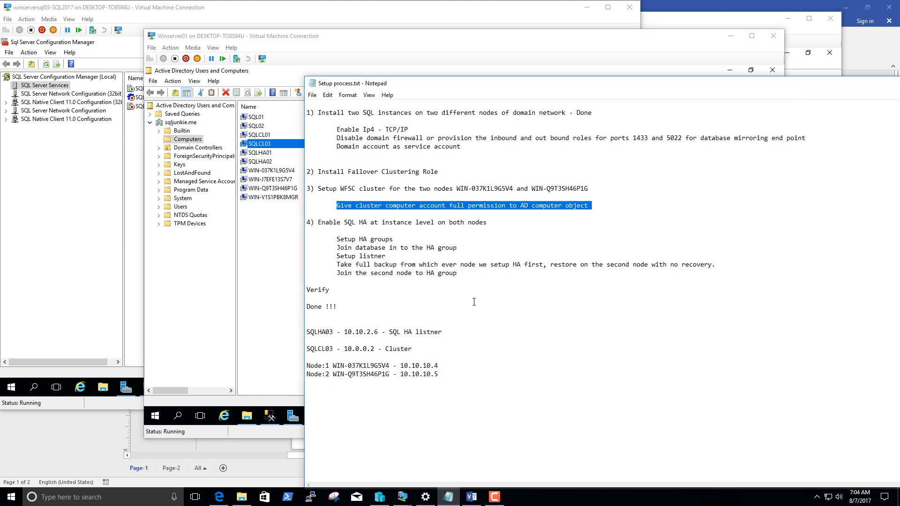
left_click_drag(490, 223, 306, 172)
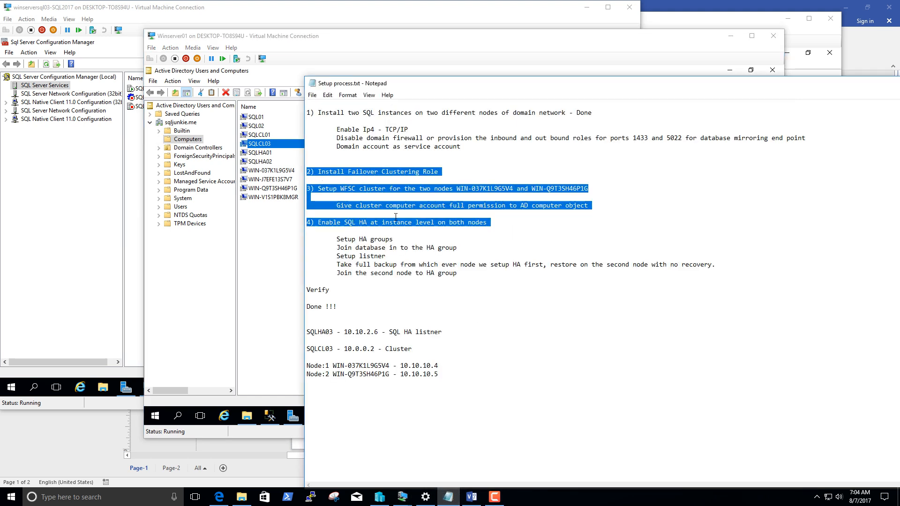
left_click(383, 233)
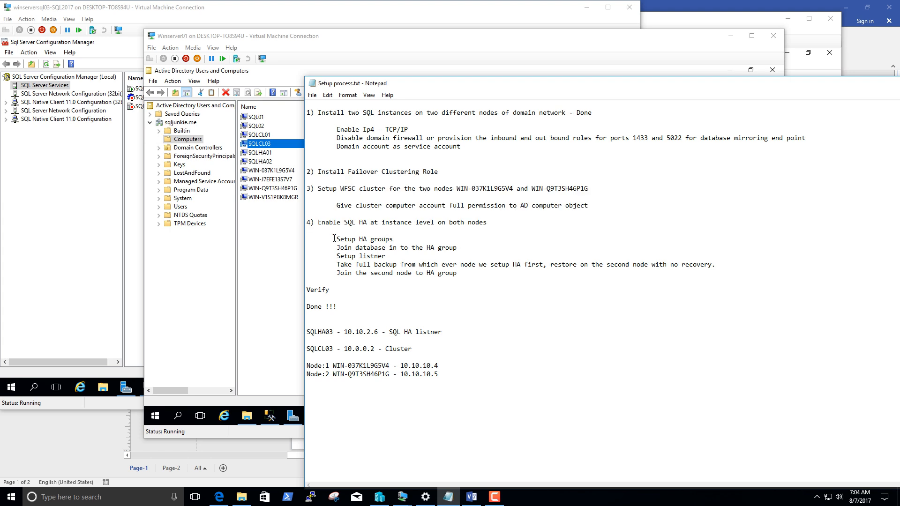
left_click_drag(334, 238, 461, 274)
On Winserver01, close Active Directory Users and Computers and Server Manager, and switch to SQL Server Management Studio.
left_click(590, 19)
left_click(586, 8)
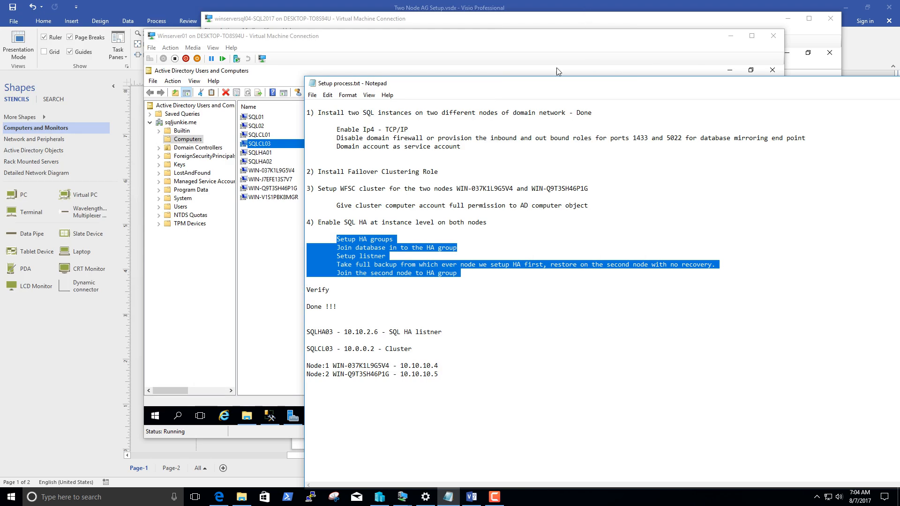
left_click(696, 59)
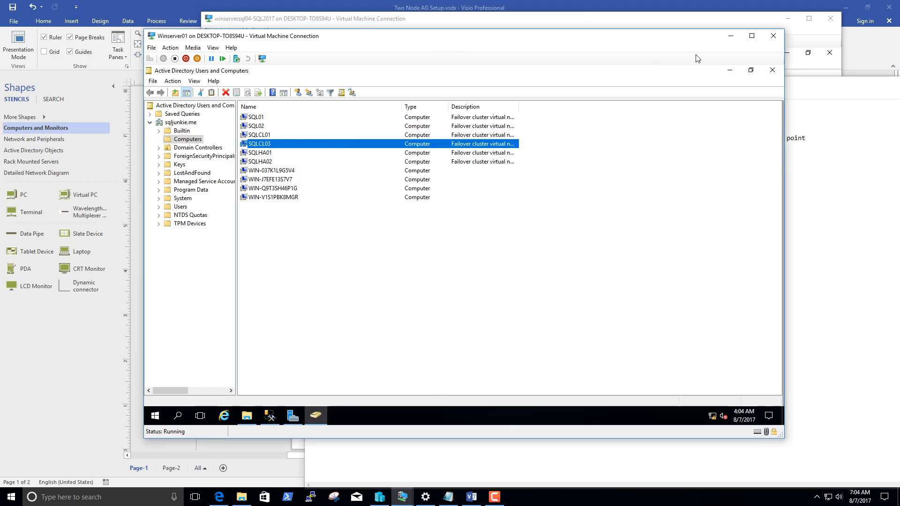
left_click(339, 184)
left_click(772, 71)
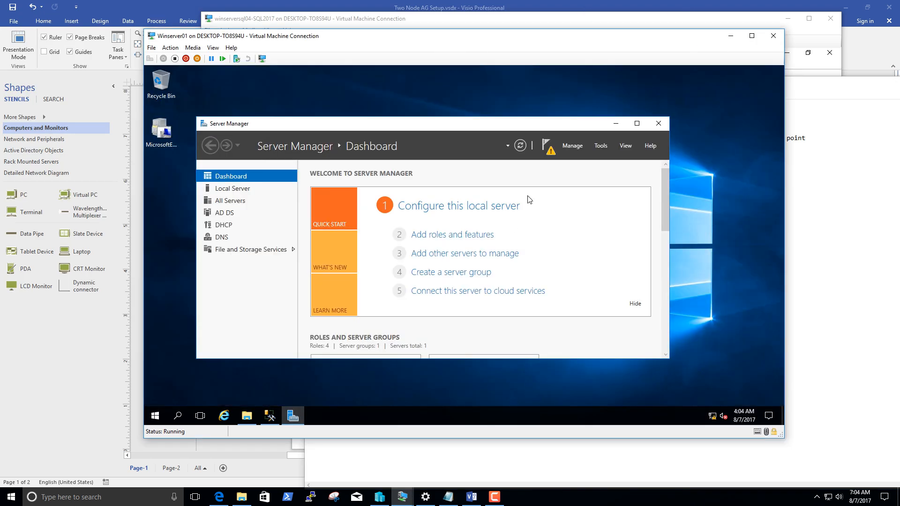
left_click(662, 123)
left_click(269, 416)
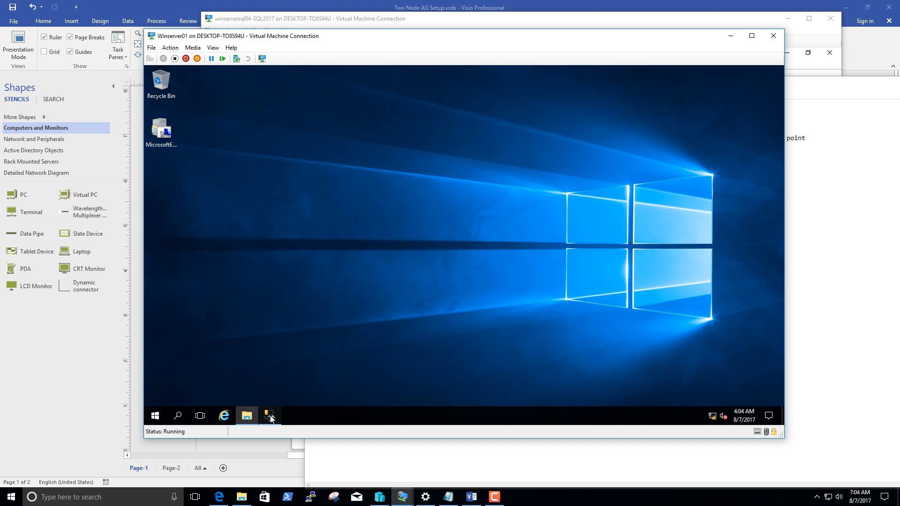
Refresh the databases on WIN-Q9T3SH46P1G and expand the database lists of both server instances.
left_click(162, 141)
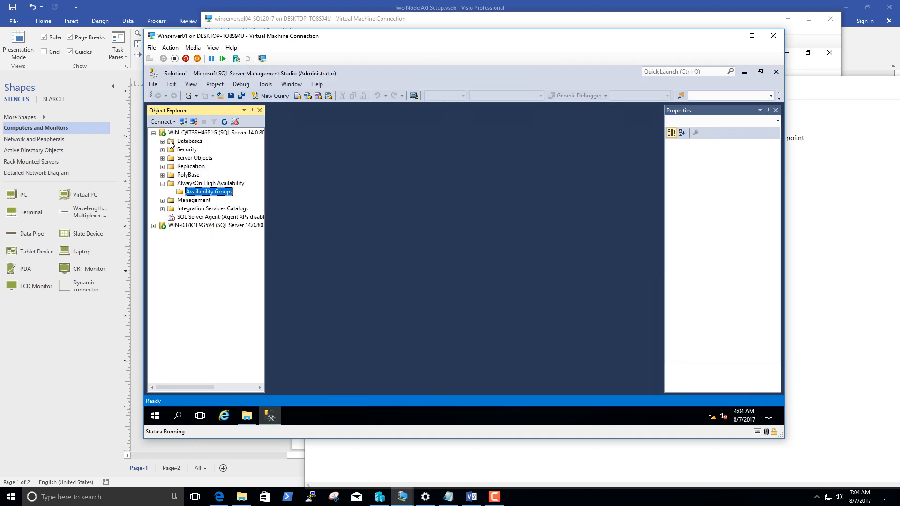
right_click(171, 141)
left_click(205, 255)
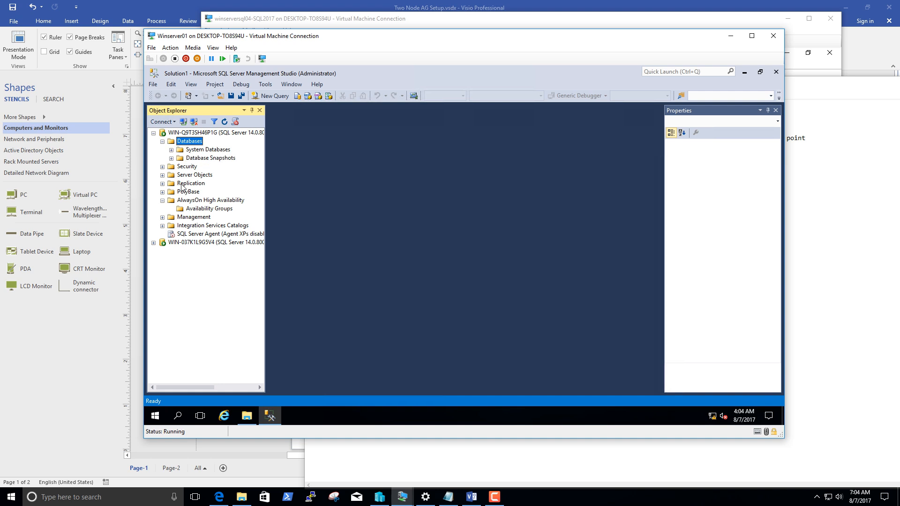
left_click(153, 243)
left_click(180, 252)
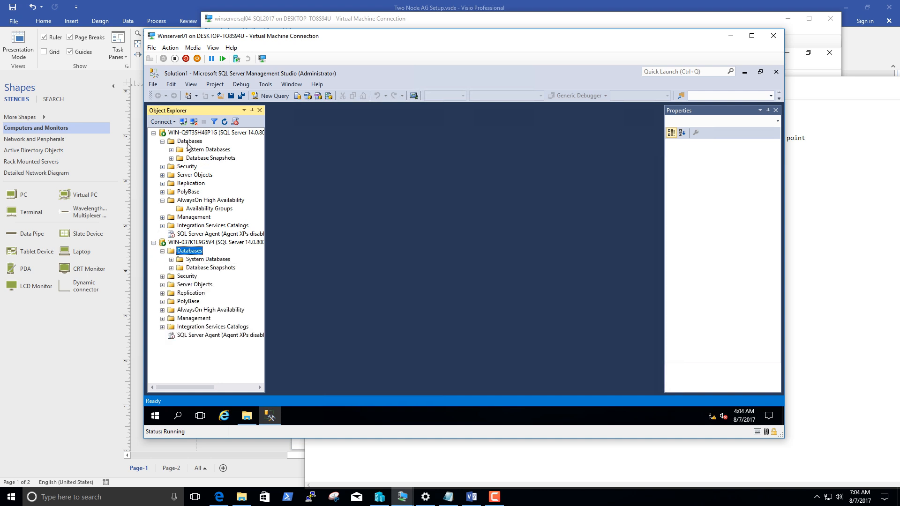
Create a new database named TEST on WIN-Q9T3SH46P1G with the default owner and file settings.
left_click(187, 142)
right_click(187, 142)
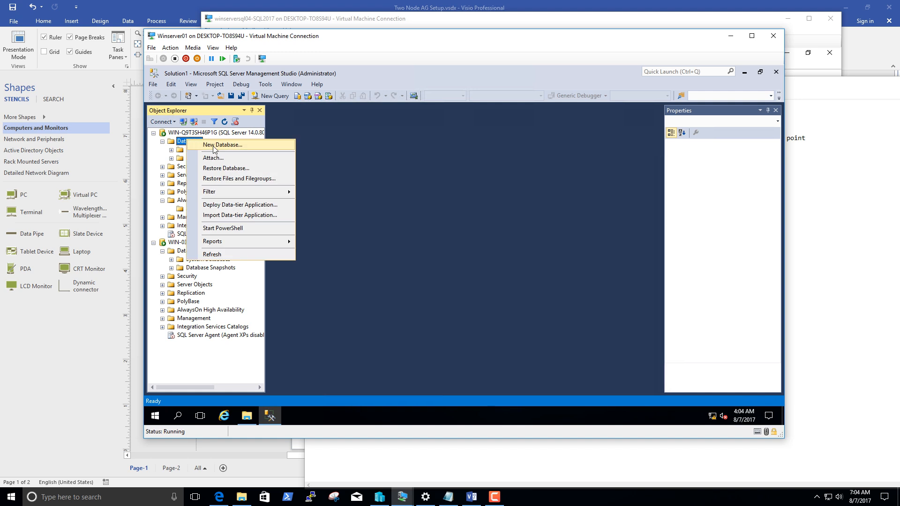
left_click(215, 143)
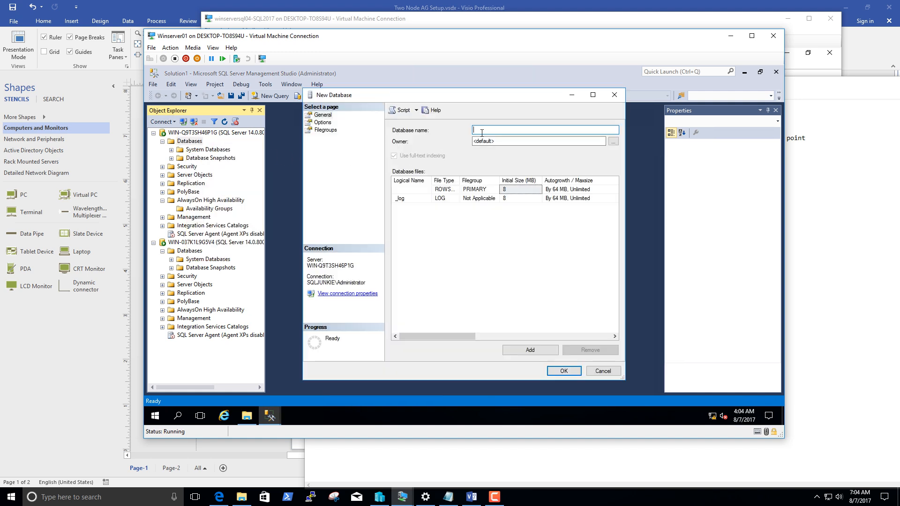
type("Z")
left_click_drag(490, 129, 441, 131)
type("TEST")
left_click(563, 370)
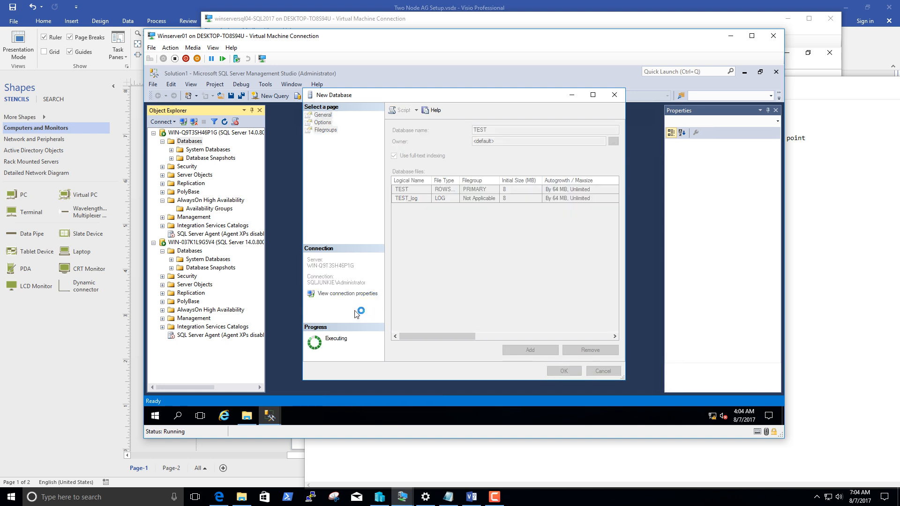
Refresh the AlwaysOn High Availability node on WIN-Q9T3SH46P1G.
left_click(191, 167)
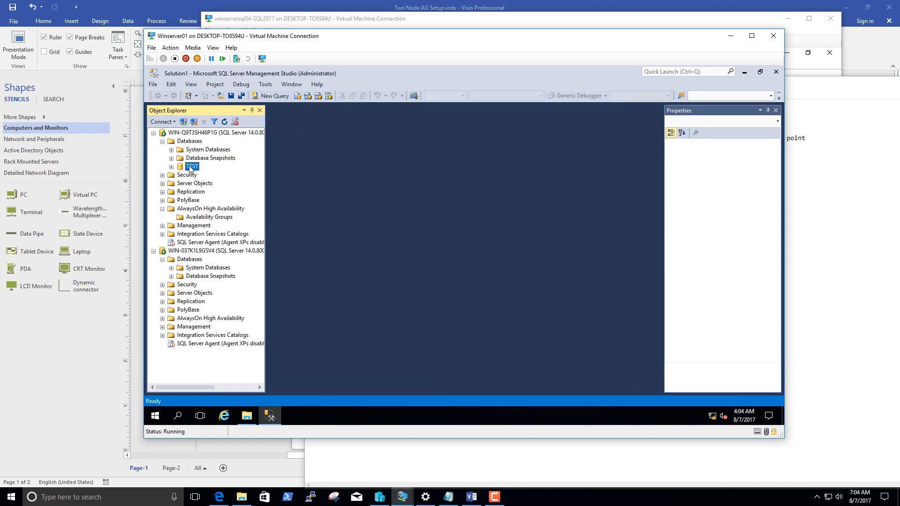
right_click(190, 167)
left_click(192, 141)
left_click(196, 134)
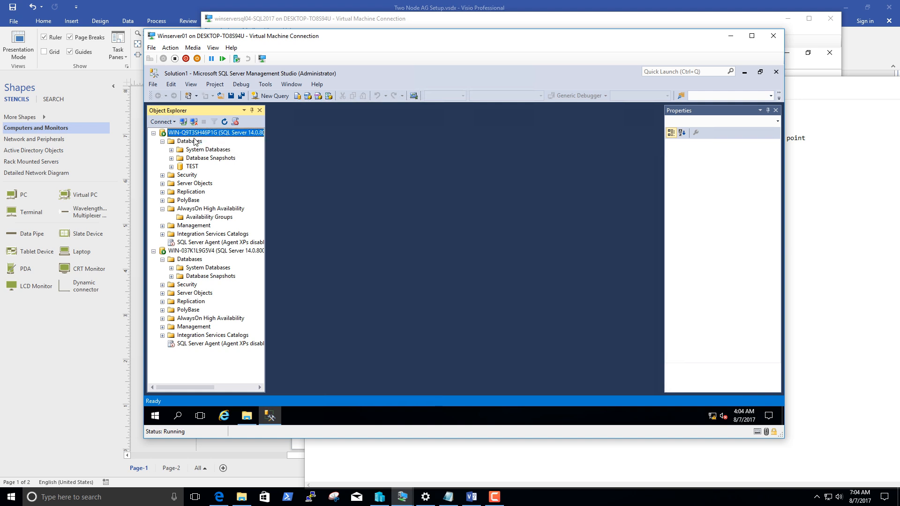
right_click(189, 209)
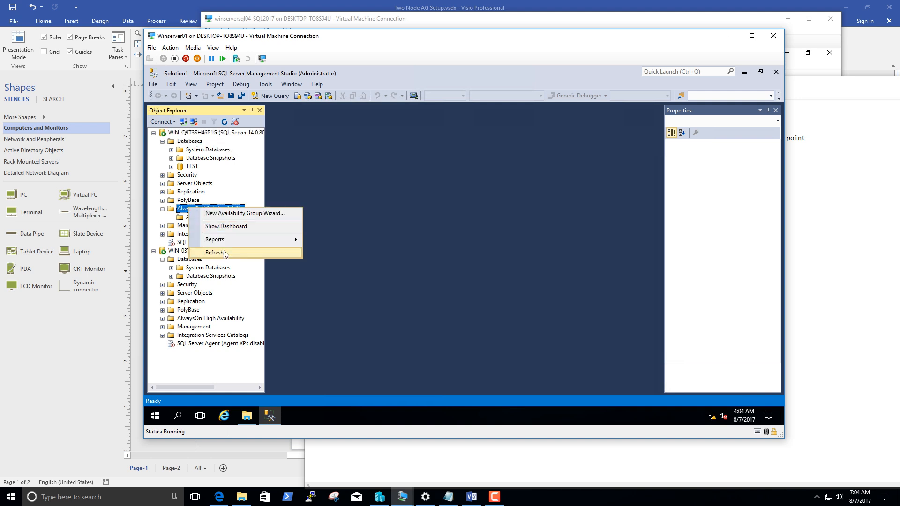
left_click(225, 253)
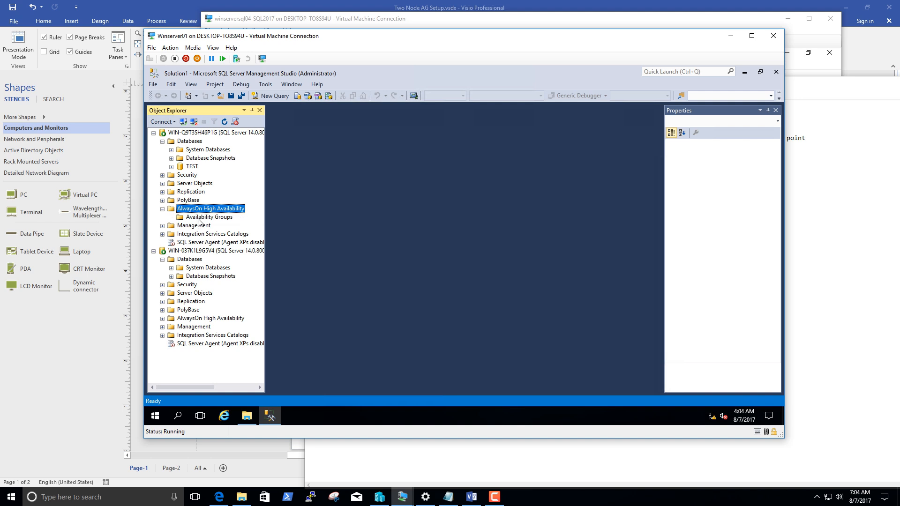
right_click(199, 221)
left_click(213, 227)
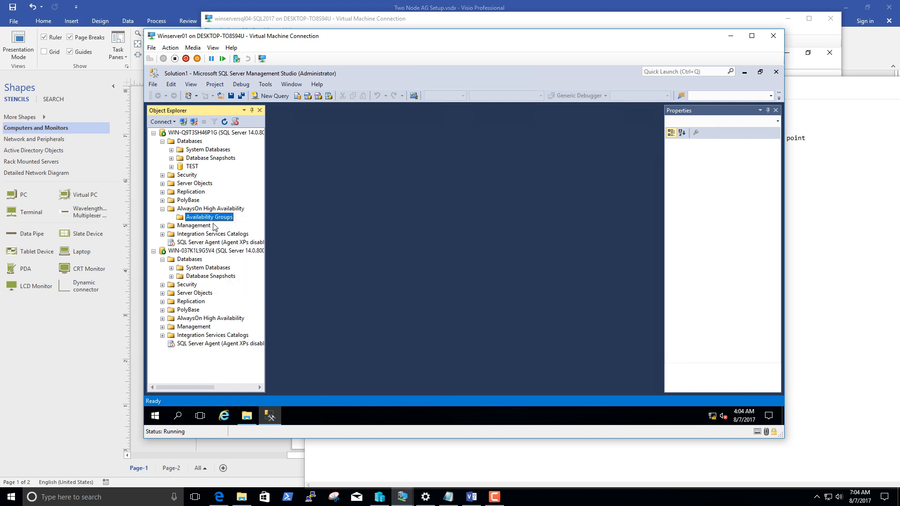
left_click(616, 393)
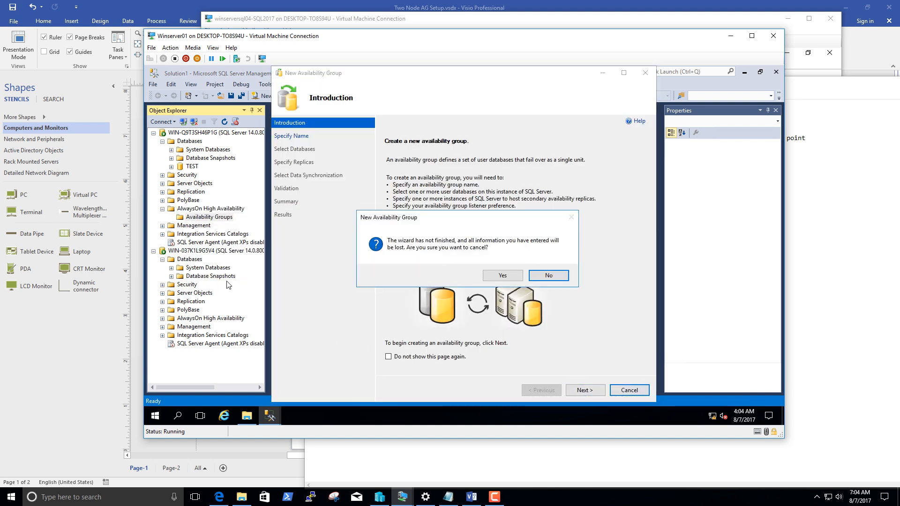
left_click(509, 277)
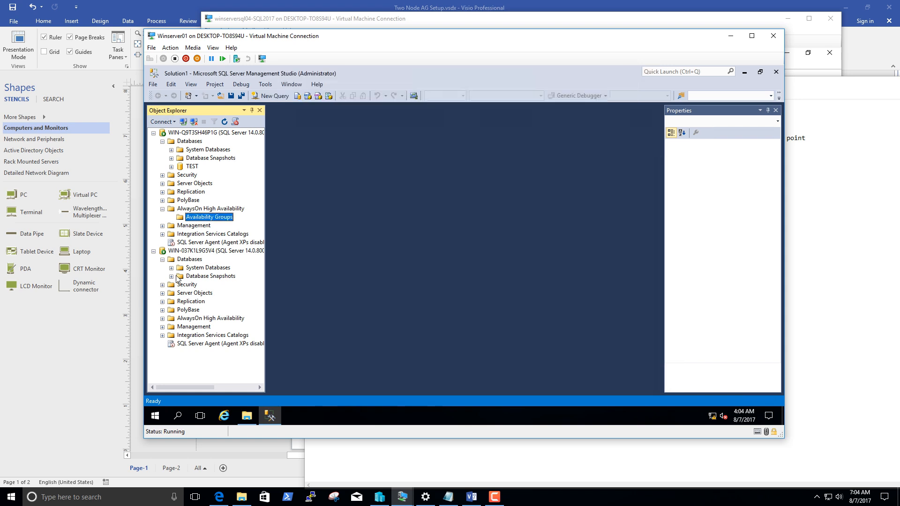
left_click(172, 261)
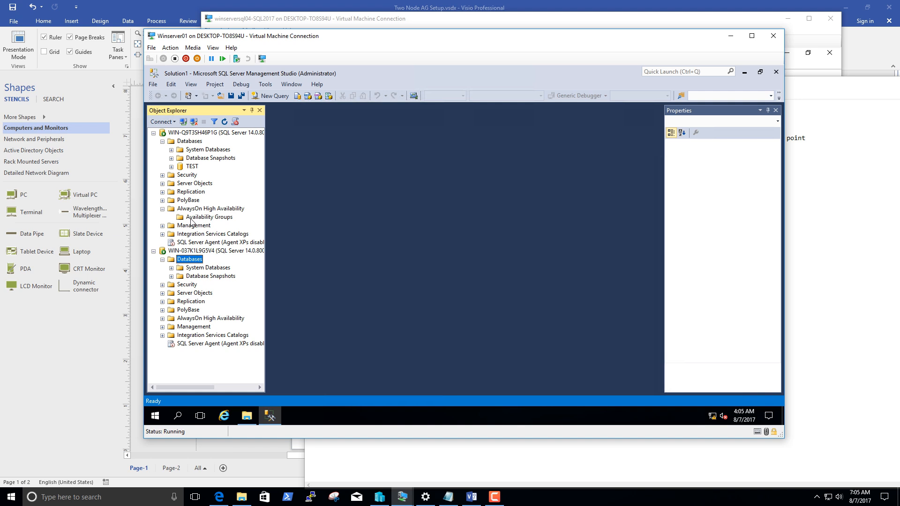
Start the New Availability Group Wizard on WIN-Q9T3SH46P1G, name the group SQLHA03 and continue to the database selection.
right_click(191, 218)
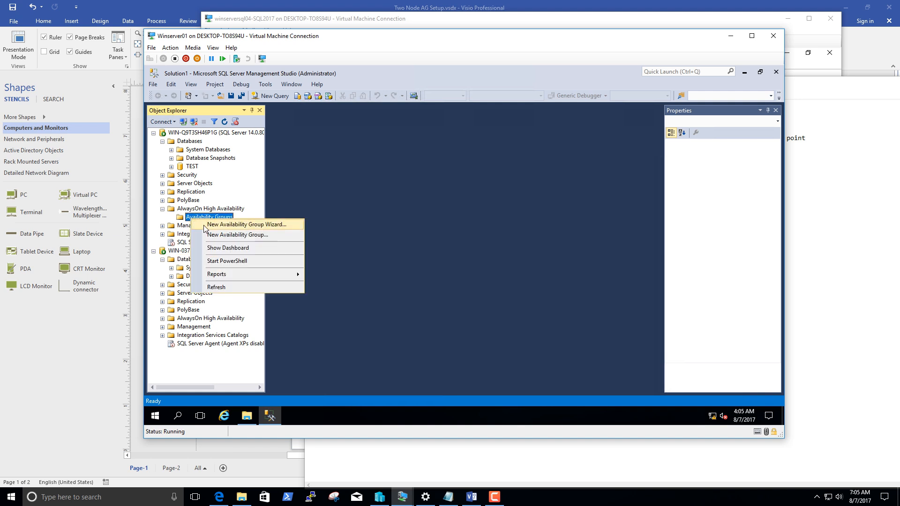
left_click(232, 226)
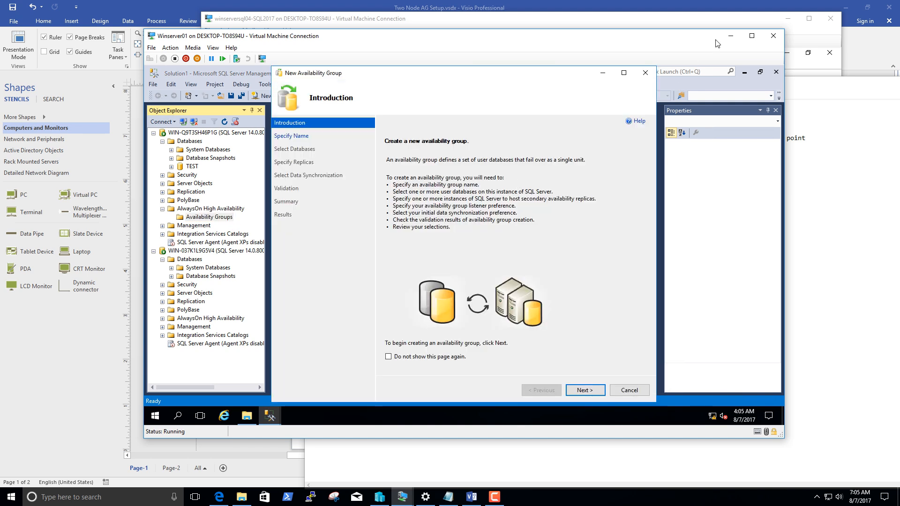
left_click(754, 37)
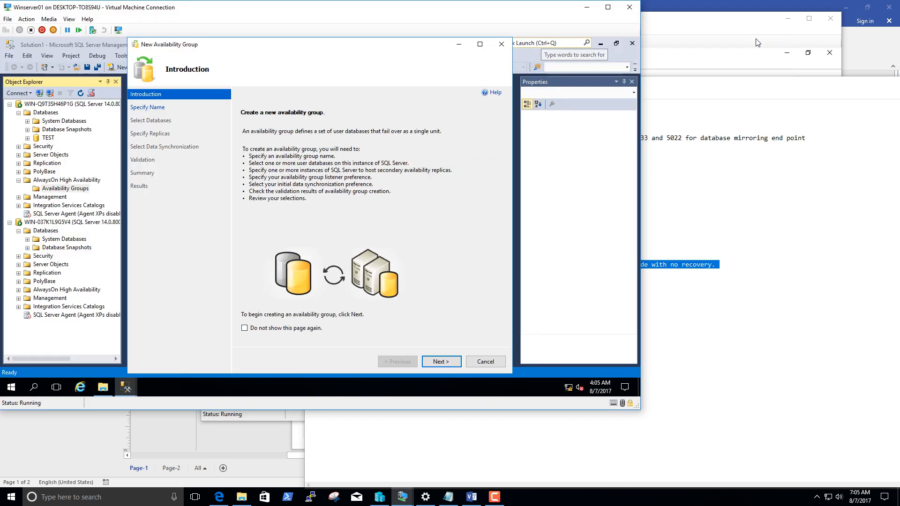
left_click(607, 7)
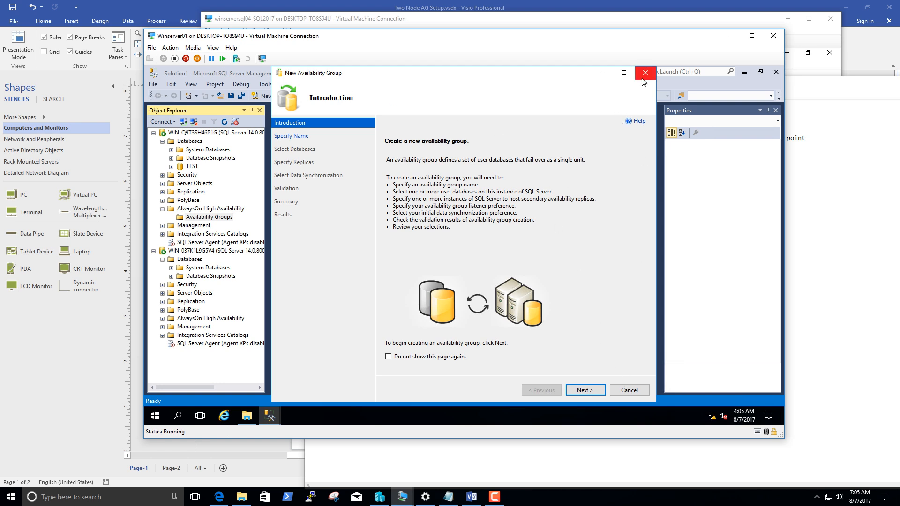
left_click(586, 389)
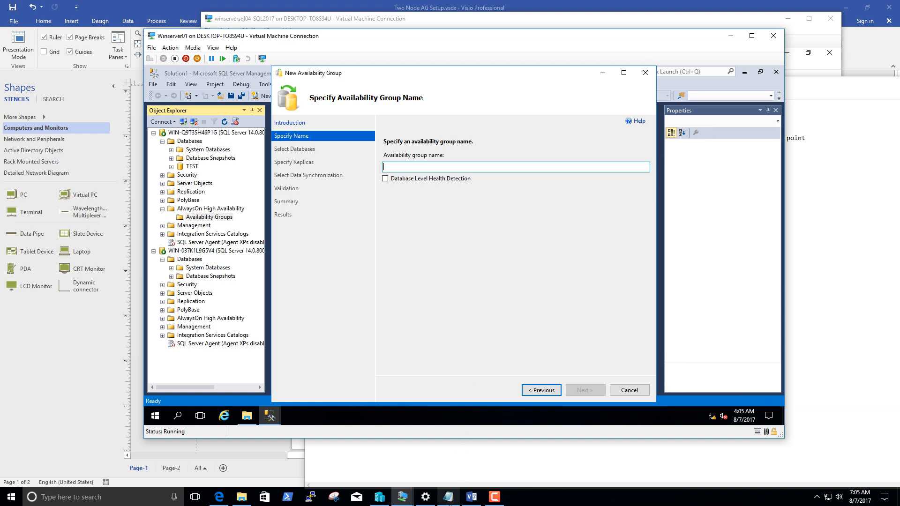
type("SQLH03")
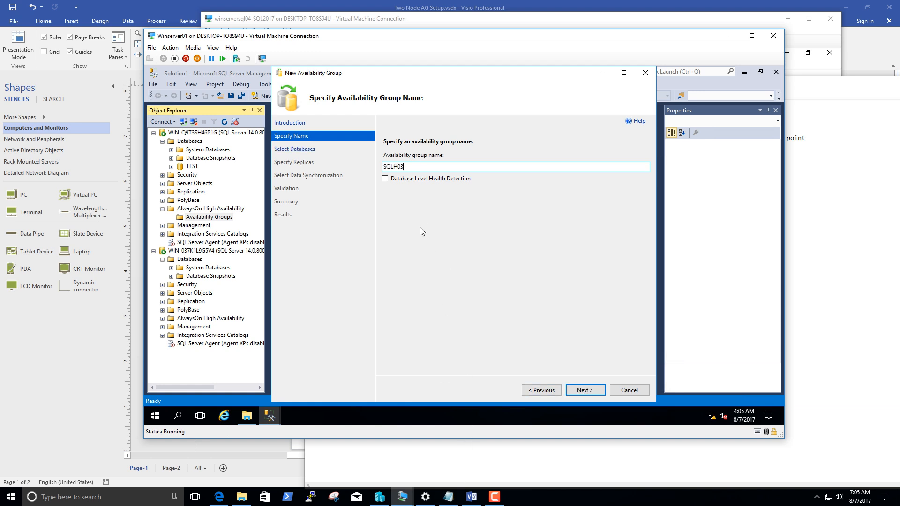
left_click(395, 166)
type("A")
left_click(398, 182)
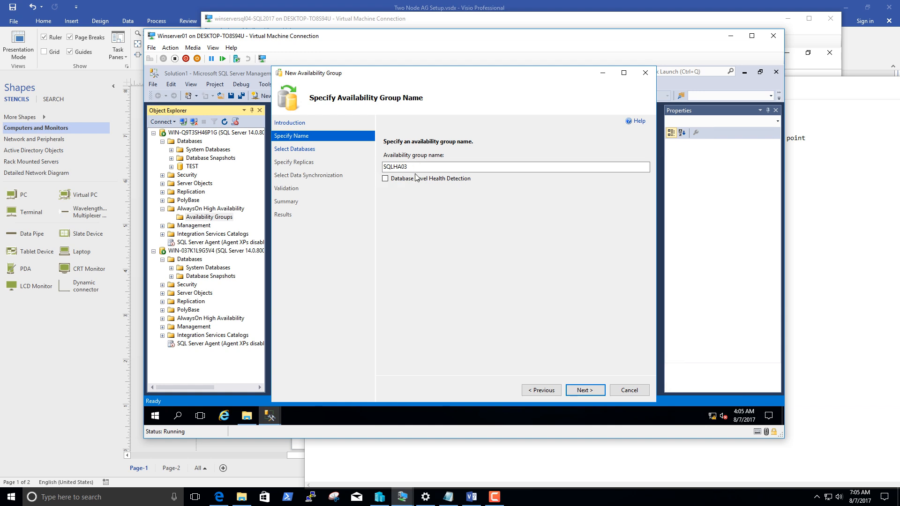
left_click(414, 181)
left_click(418, 165)
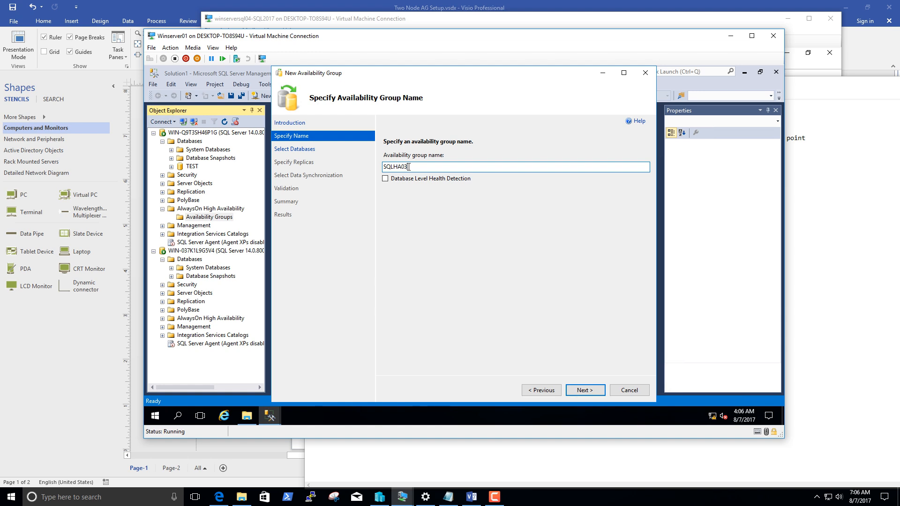
left_click(582, 391)
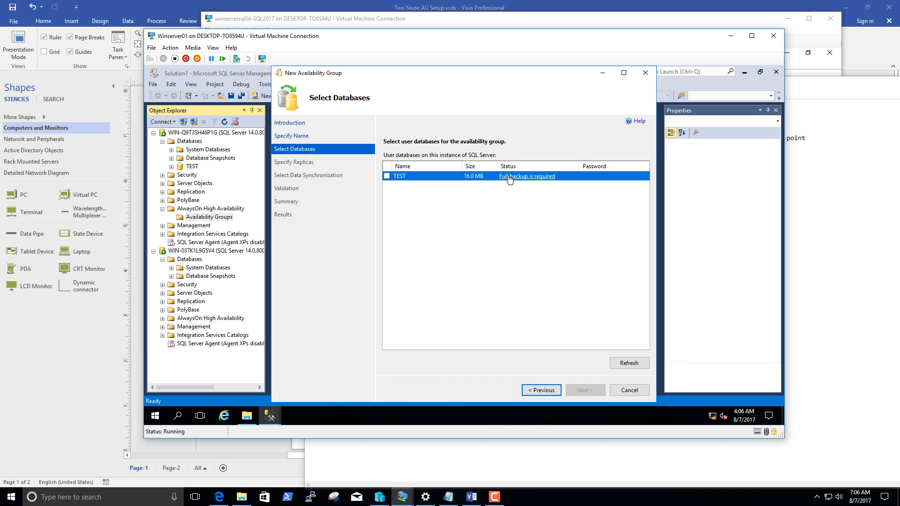
Take a full disk backup of the TEST database on WIN-Q9T3SH46P1G, overwriting all existing backup sets.
right_click(196, 168)
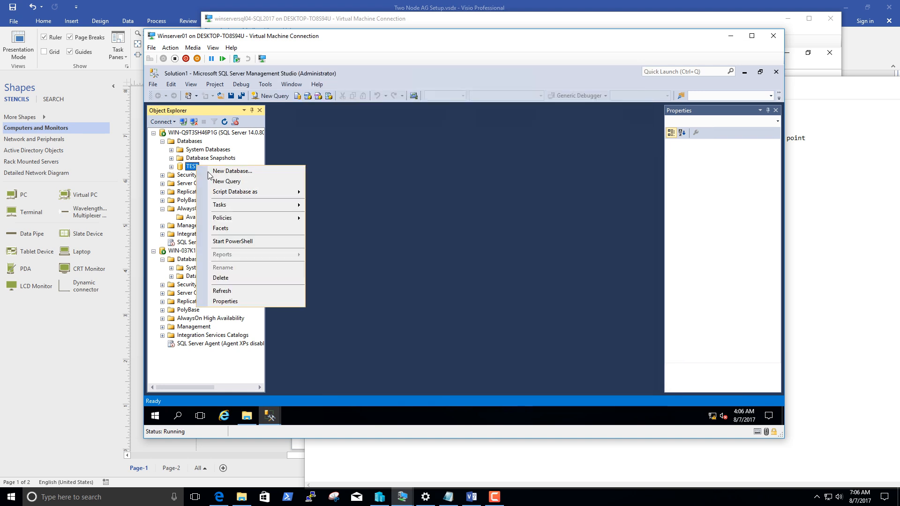
mouse_move(234, 204)
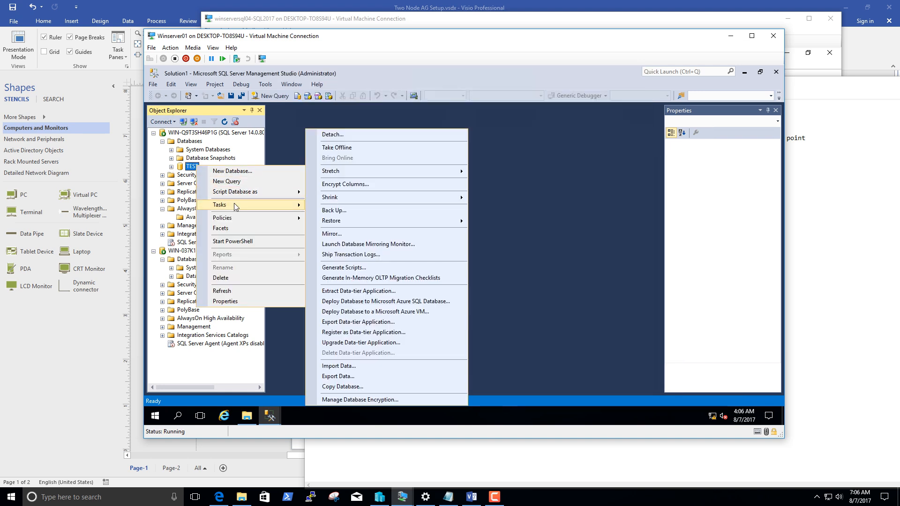
left_click(365, 211)
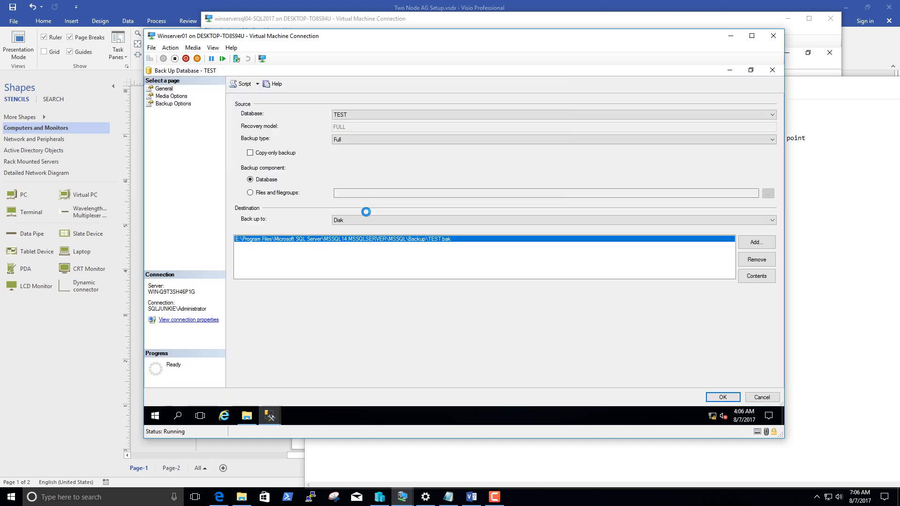
left_click(167, 97)
left_click(268, 133)
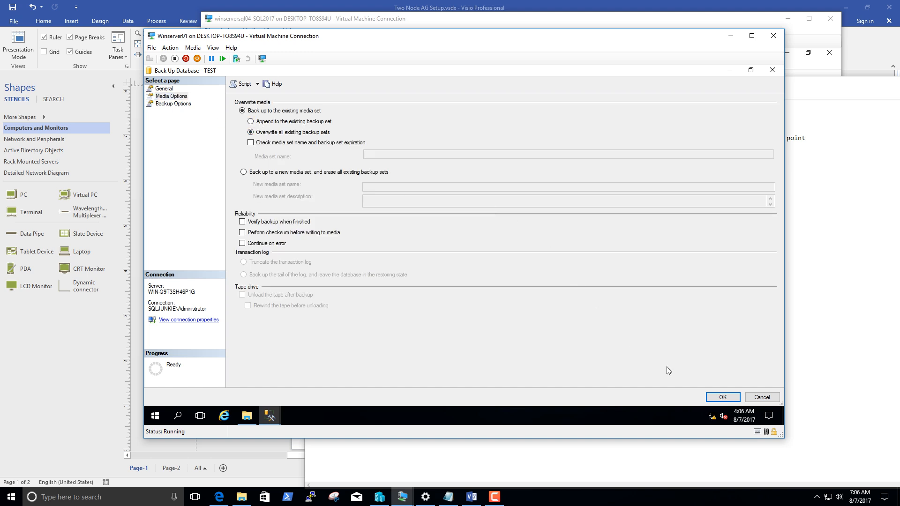
left_click(722, 397)
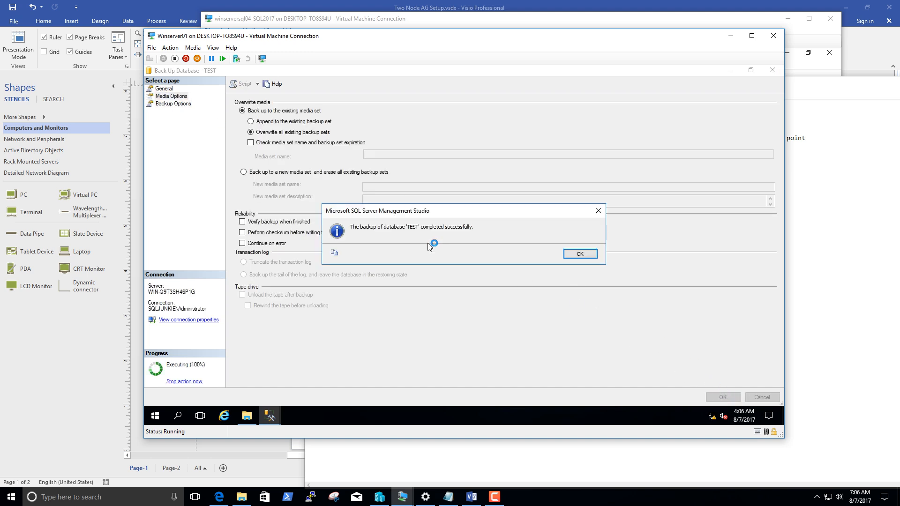
Return to the New Availability Group wizard, include the TEST database and continue to the replica settings.
left_click(579, 253)
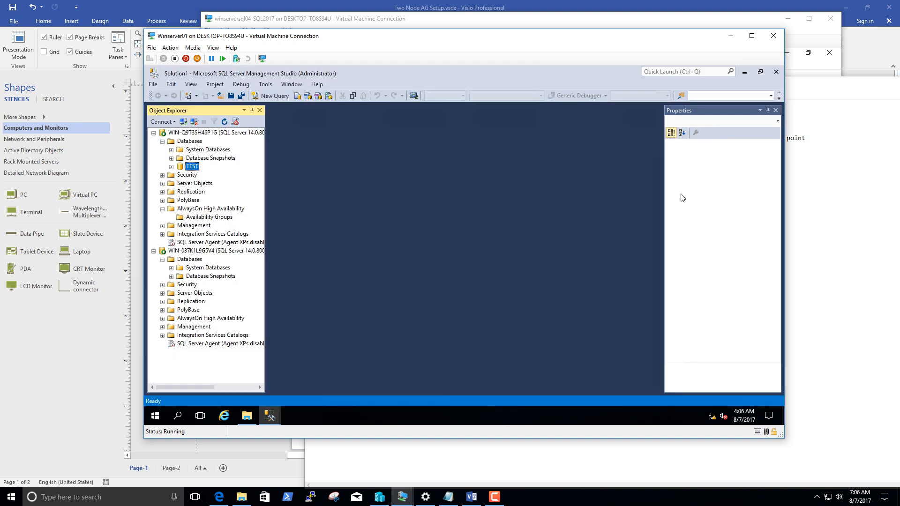
left_click(744, 73)
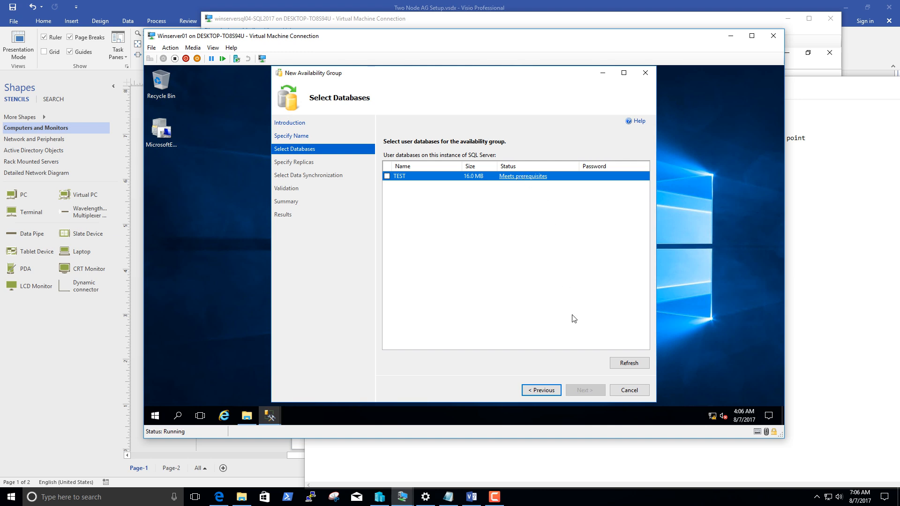
left_click(387, 176)
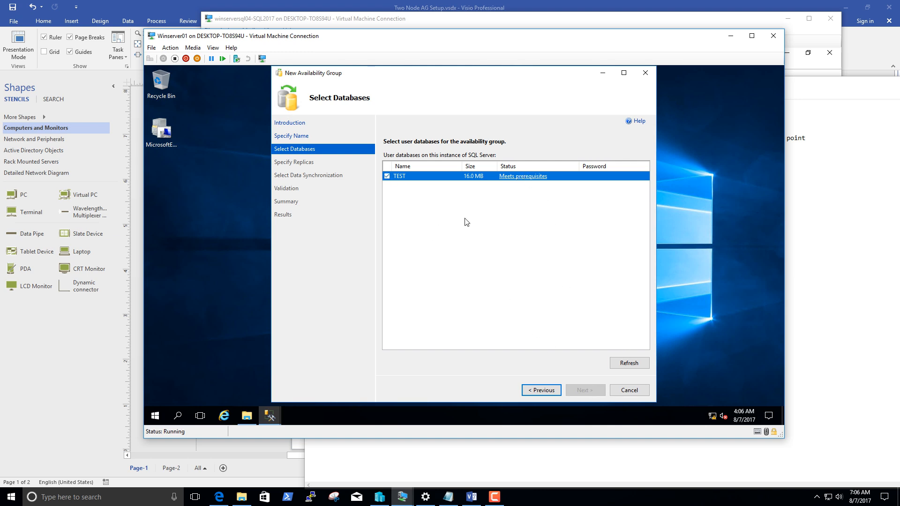
left_click(629, 363)
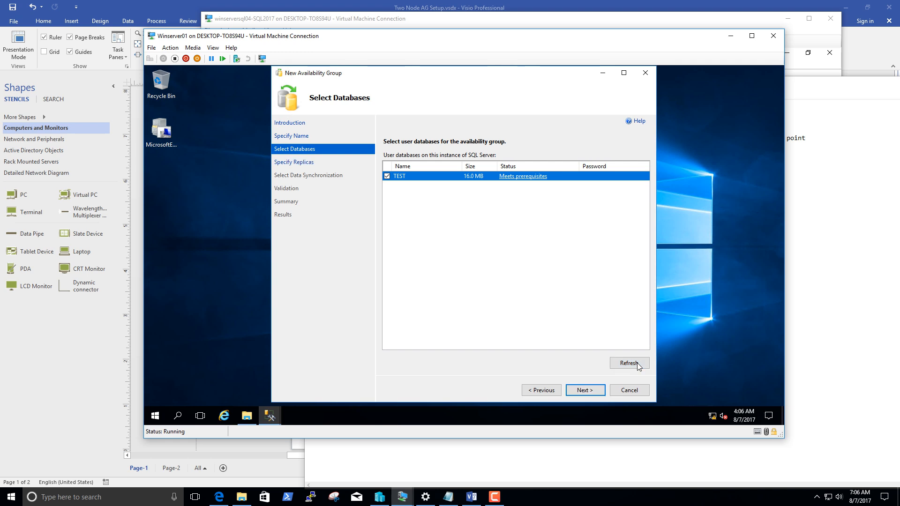
left_click(585, 389)
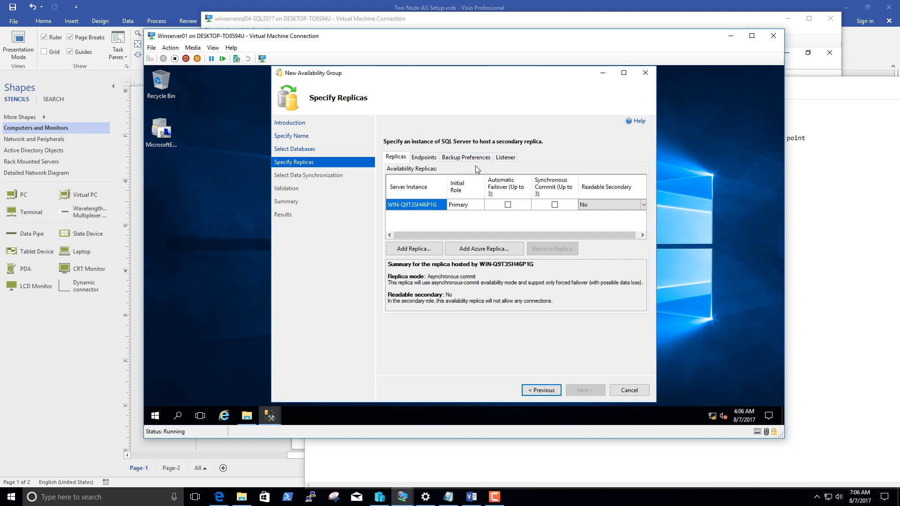
Add WIN-037K1L9G5V4 as a secondary replica of the availability group.
left_click(419, 249)
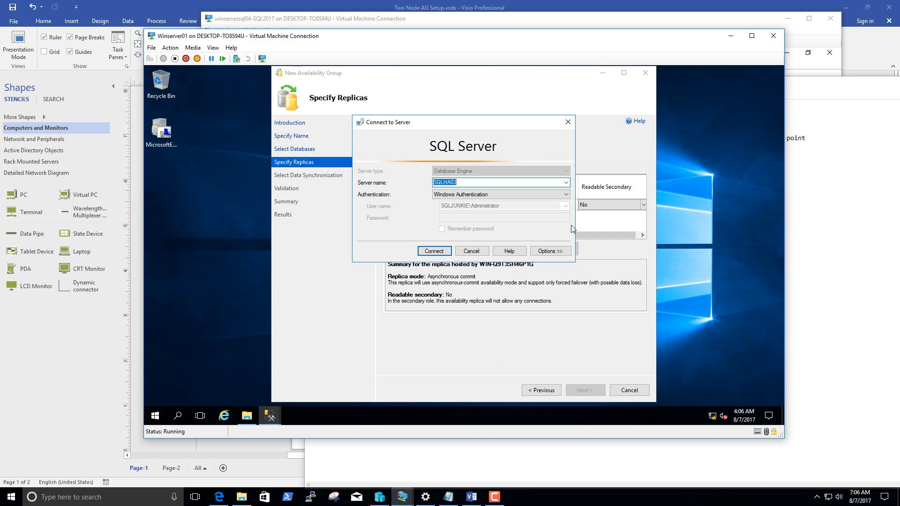
left_click(566, 182)
left_click(491, 127)
mouse_move(478, 122)
left_mouse_down()
mouse_move(573, 210)
mouse_move(500, 260)
mouse_move(479, 138)
left_mouse_up()
left_click(570, 196)
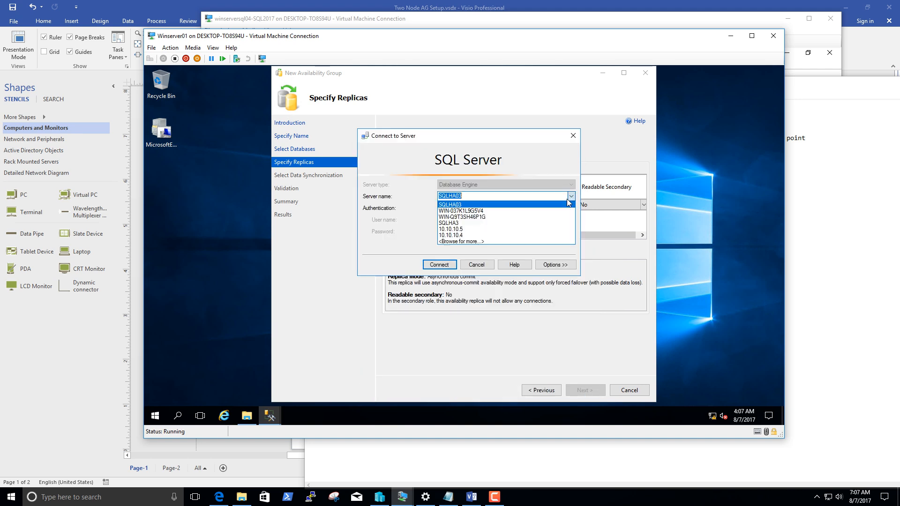
left_click(546, 217)
left_click(429, 264)
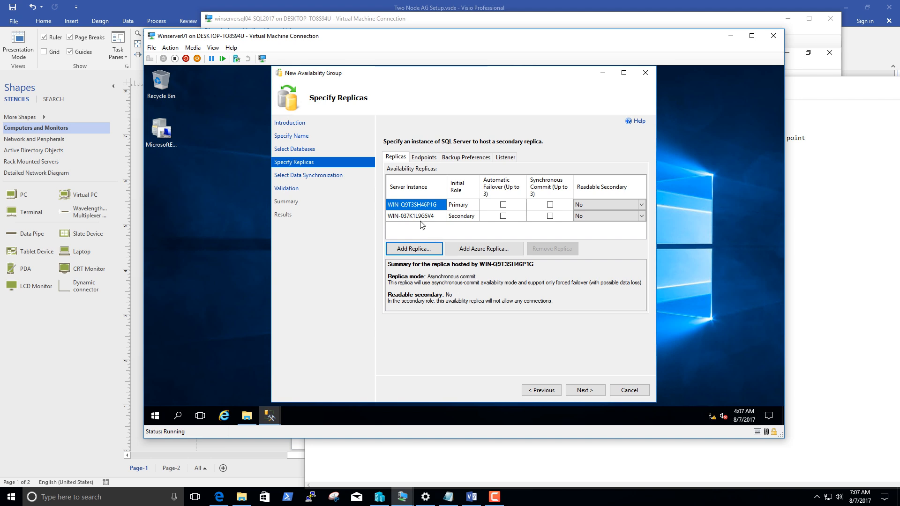
left_click(420, 218)
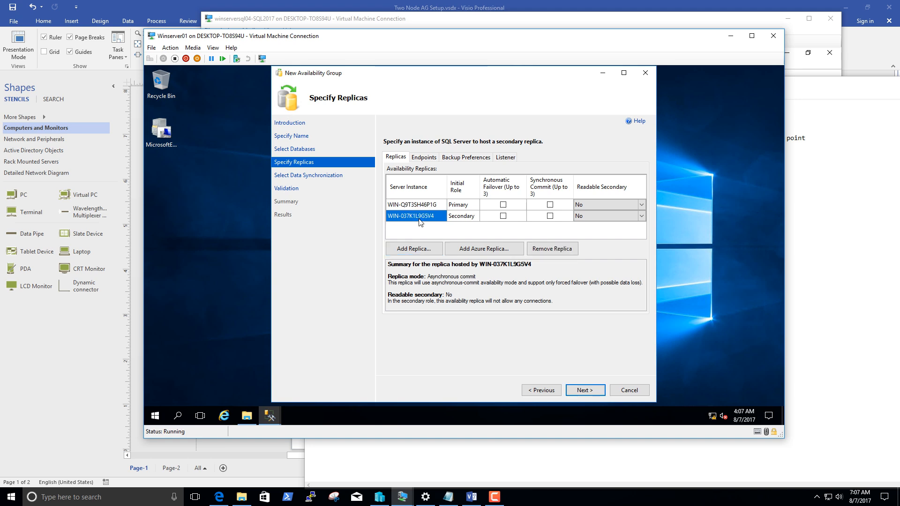
Enable automatic failover with synchronous commit for primary replica WIN-Q9T3SH46P1G and set its Readable Secondary to Yes.
left_click(504, 206)
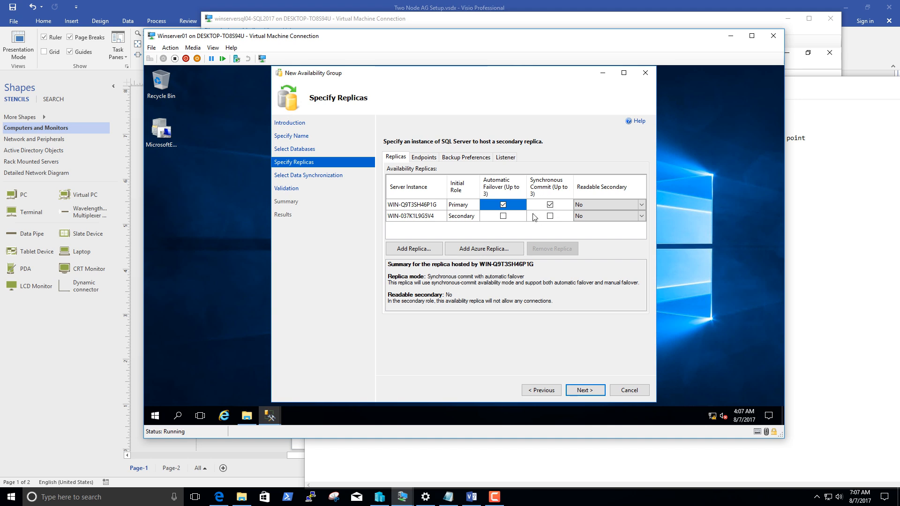
left_click(592, 204)
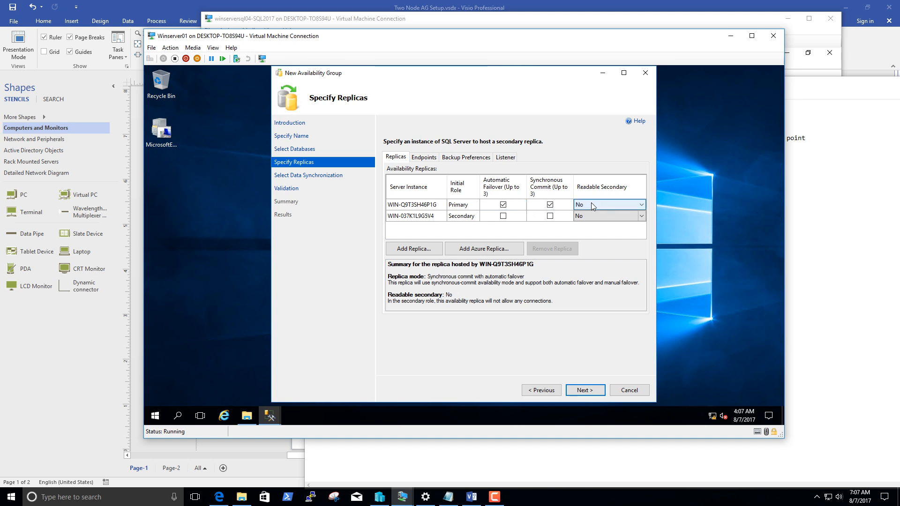
left_click(628, 203)
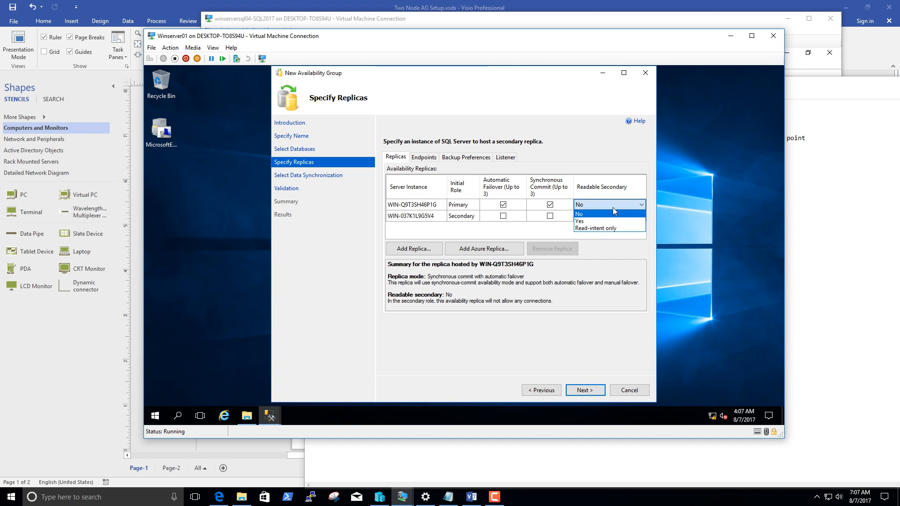
left_click(611, 223)
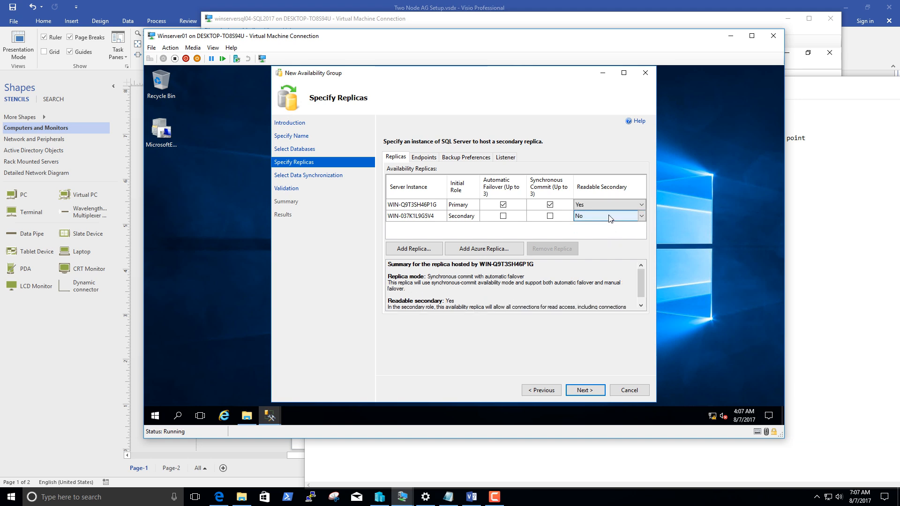
Enable automatic failover with synchronous commit for secondary replica WIN-037K1L9G5V4 and set its Readable Secondary to Yes.
left_click(504, 216)
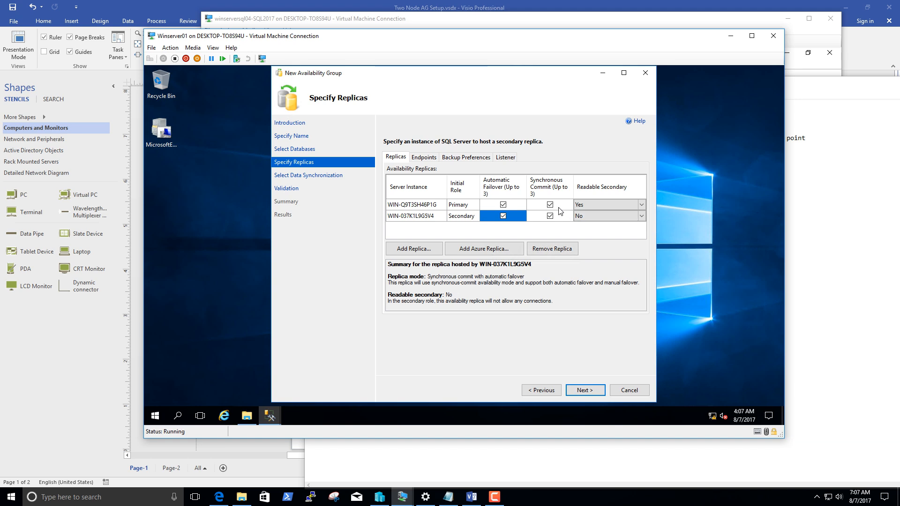
left_click(612, 216)
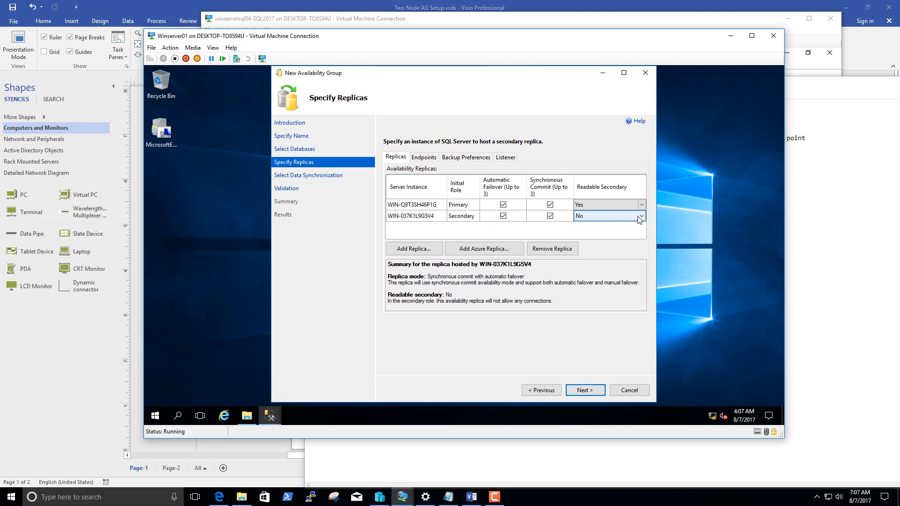
left_click(640, 216)
left_click(610, 232)
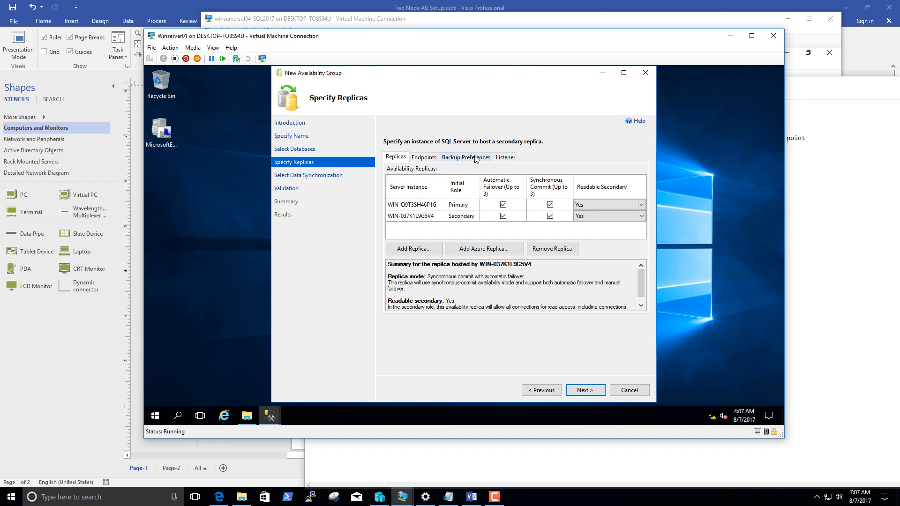
Review the endpoint values of both replicas and the backup preferences of the availability group.
left_click(432, 158)
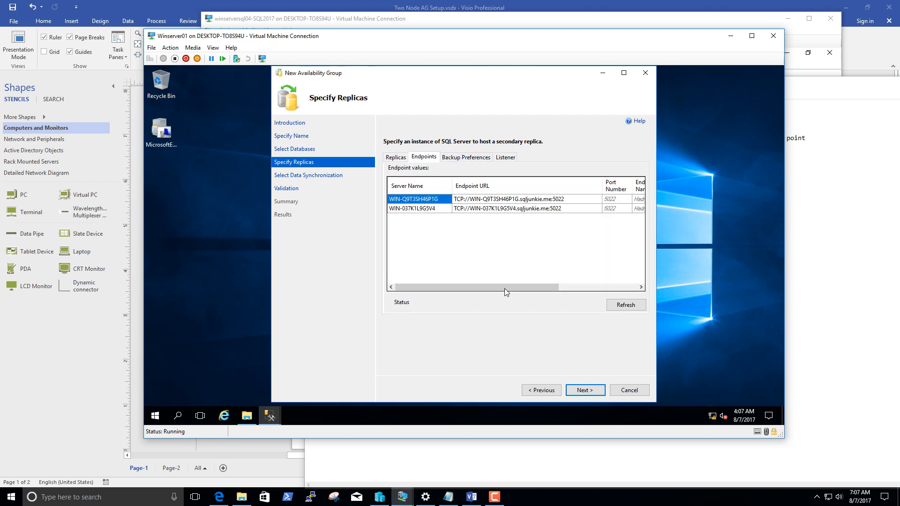
left_click_drag(504, 287, 555, 287)
left_click(541, 199)
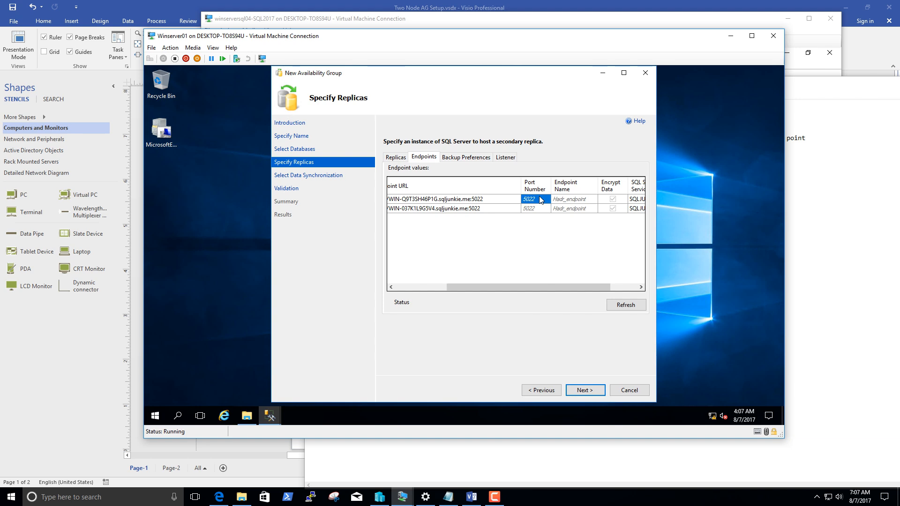
left_click_drag(584, 292, 620, 294)
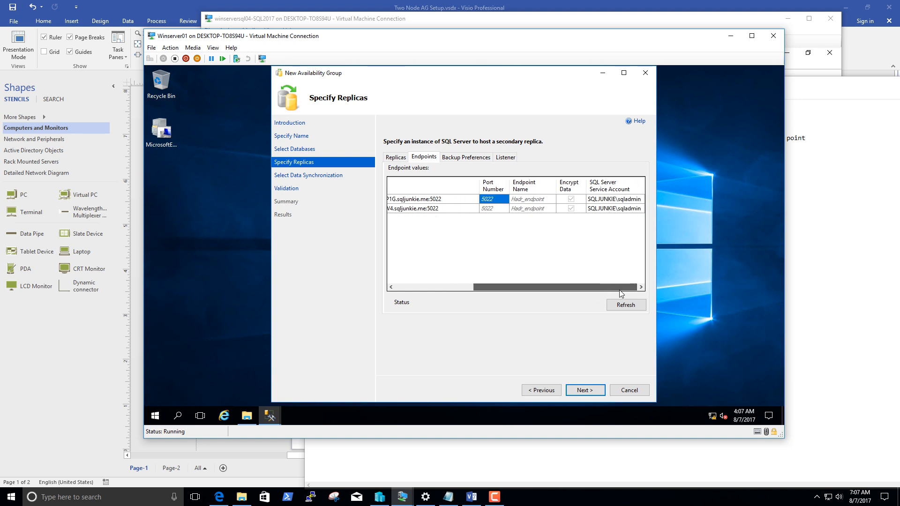
left_click(530, 200)
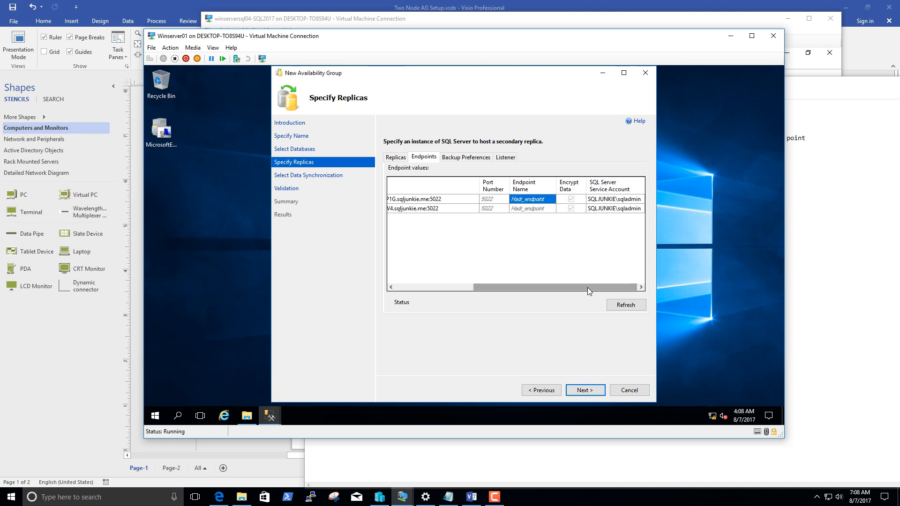
left_click_drag(588, 290, 588, 292)
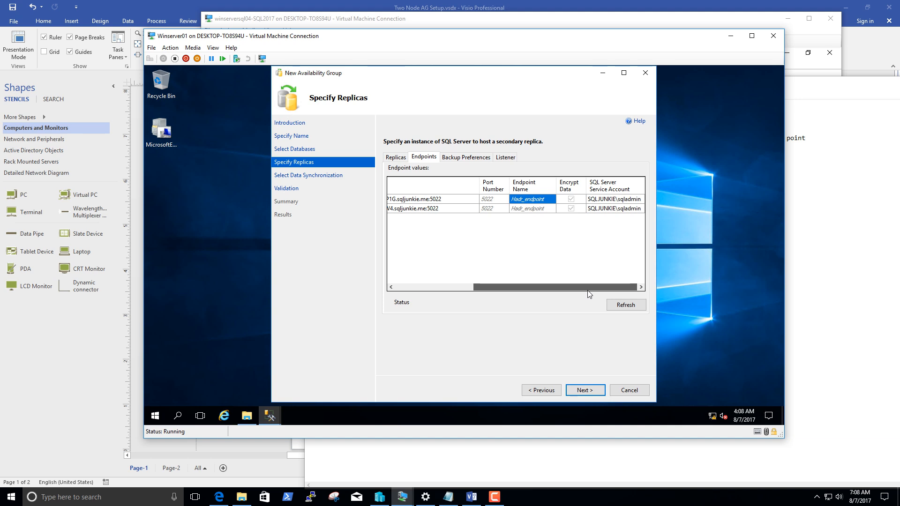
left_click_drag(588, 291, 588, 291)
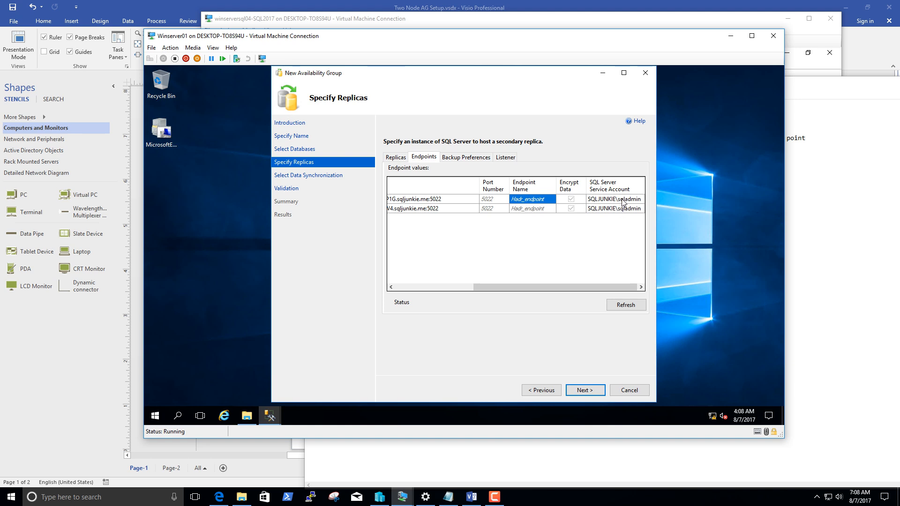
left_click(466, 157)
scroll(589, 234, "down", 3)
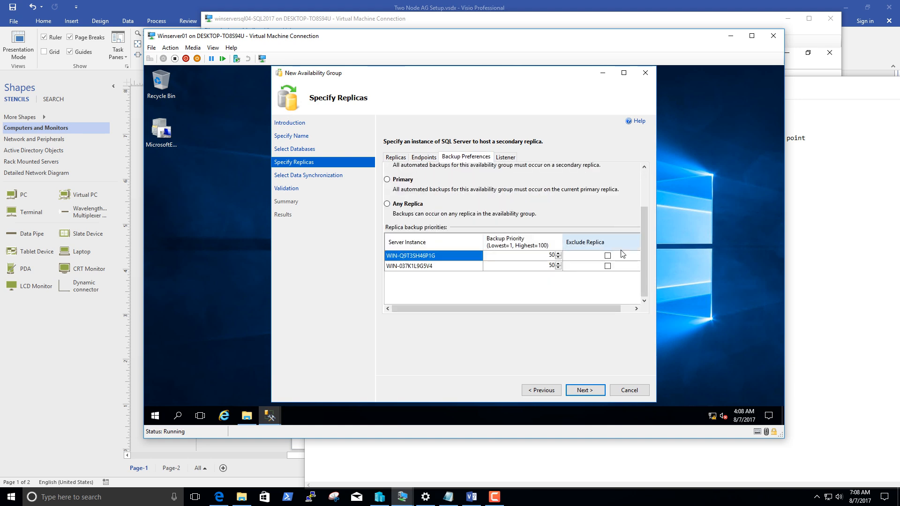
scroll(581, 249, "up", 3)
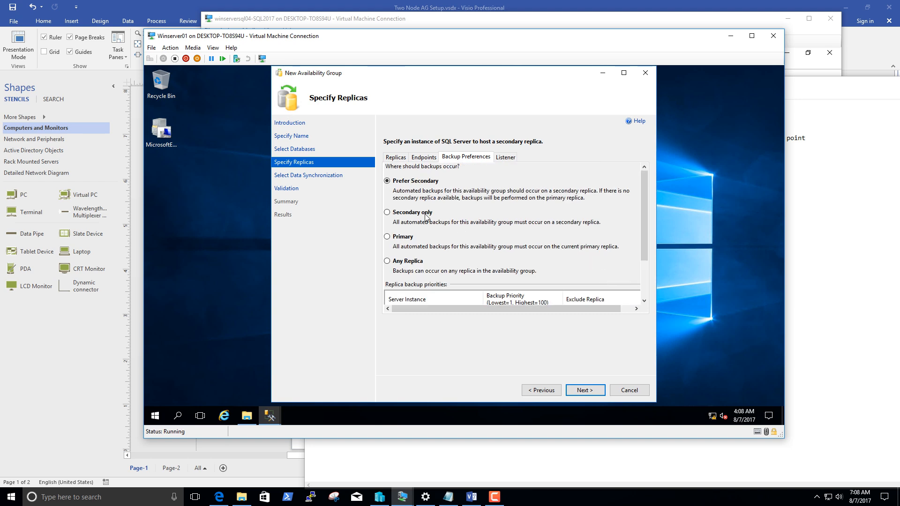
scroll(428, 226, "down", 3)
scroll(432, 228, "up", 3)
Choose to create an availability group listener and enter the DNS name SQLHA03, copied from Setup process.txt in Notepad.
left_click(506, 158)
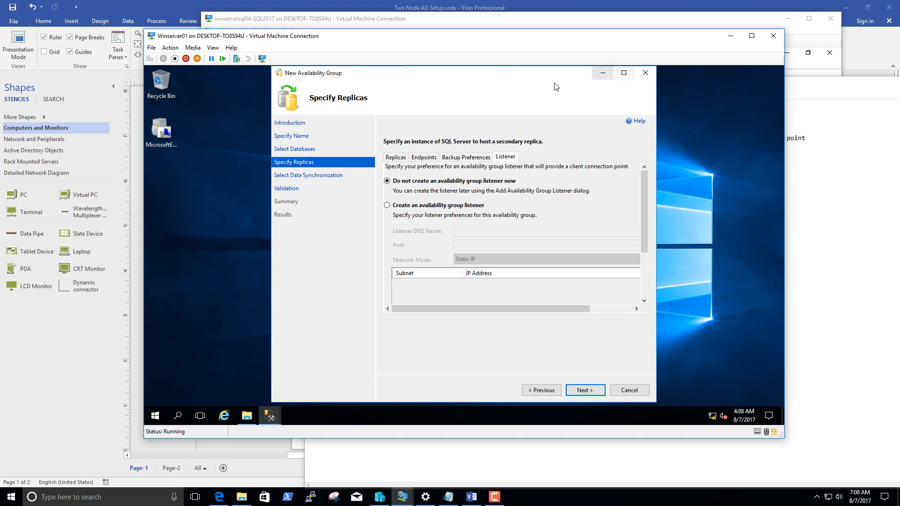
left_click(622, 74)
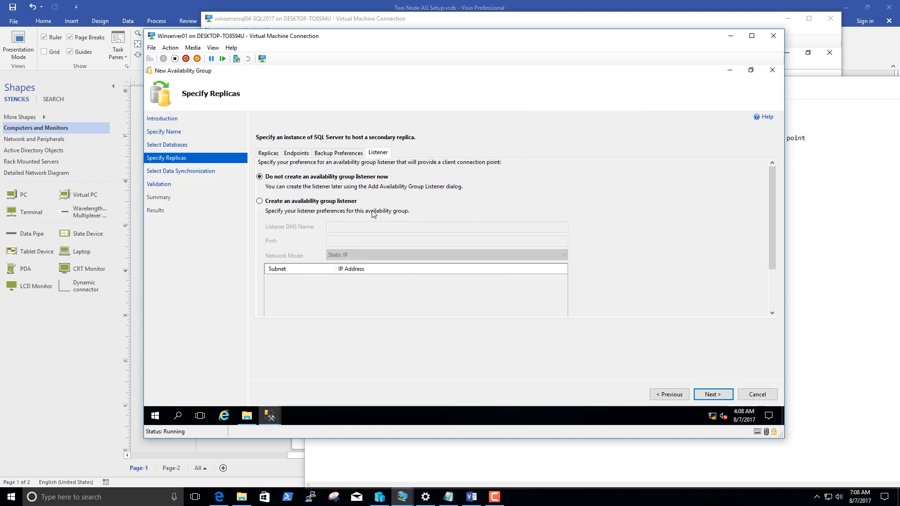
left_click(327, 203)
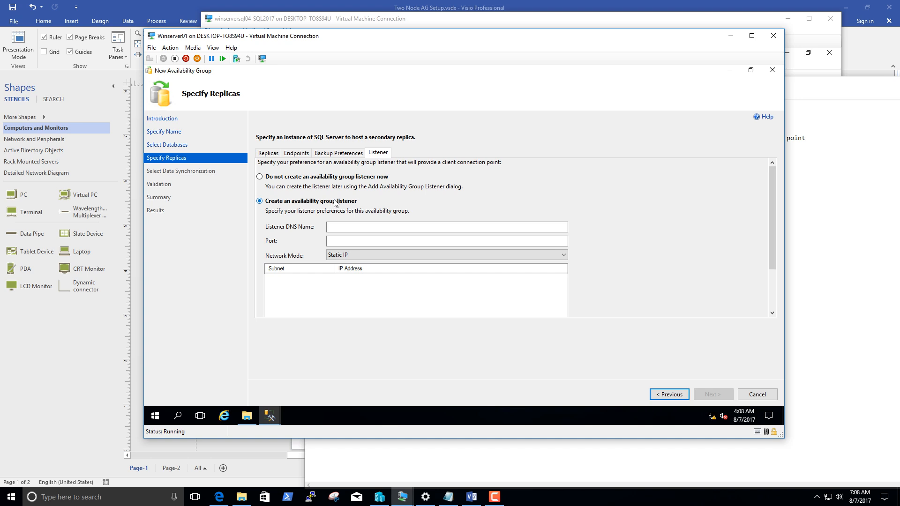
left_click(358, 228)
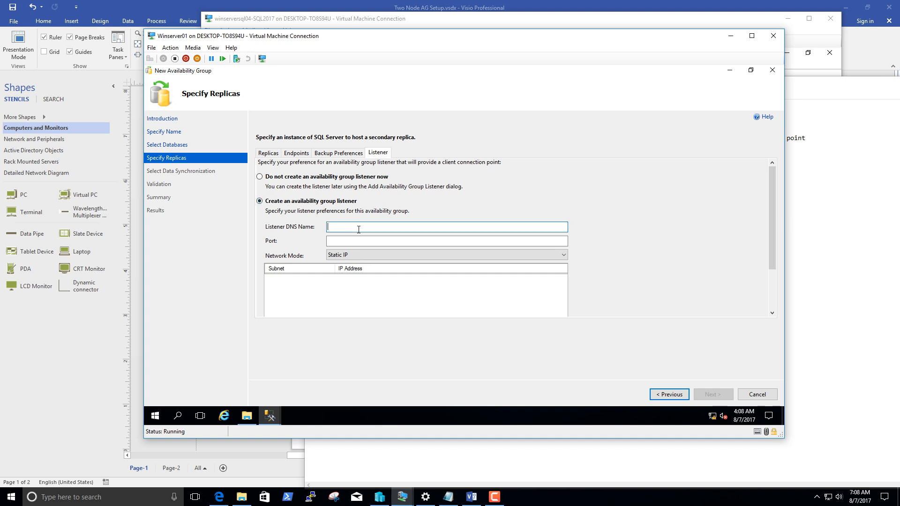
left_click(450, 498)
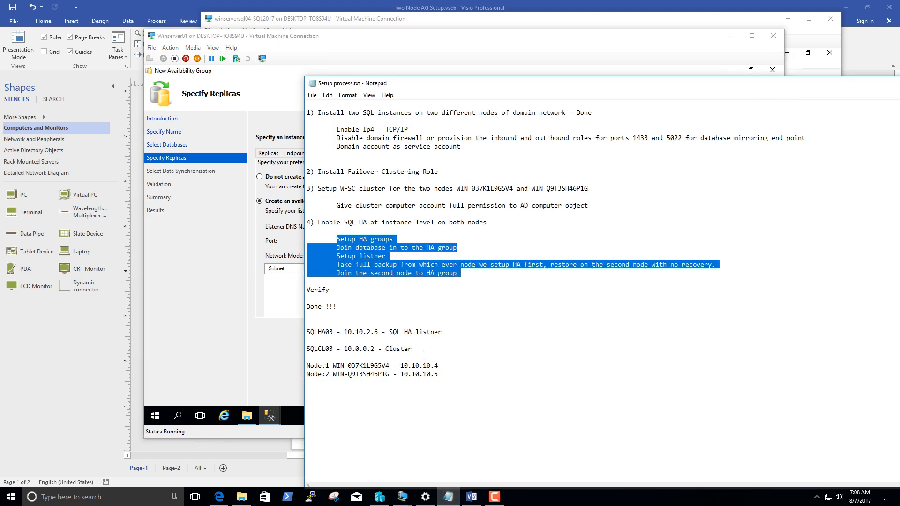
double_click(331, 332)
key("ctrl+c")
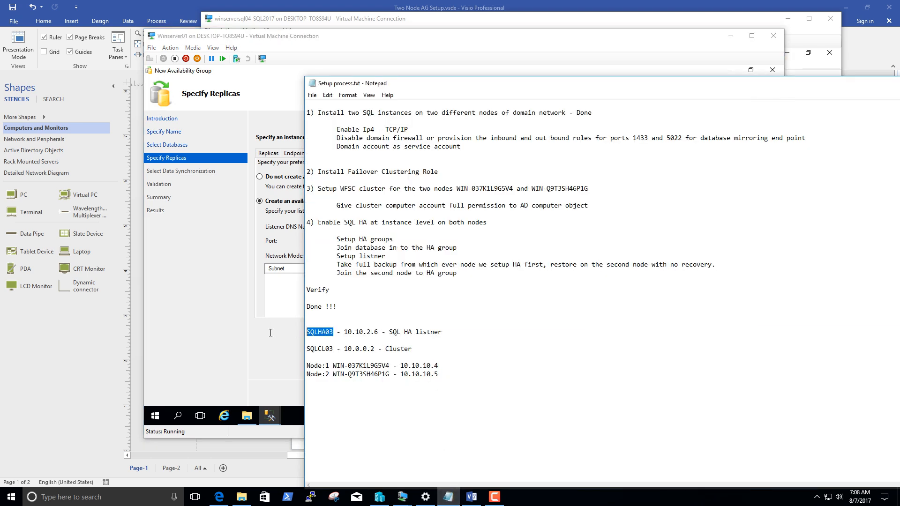
left_click(291, 269)
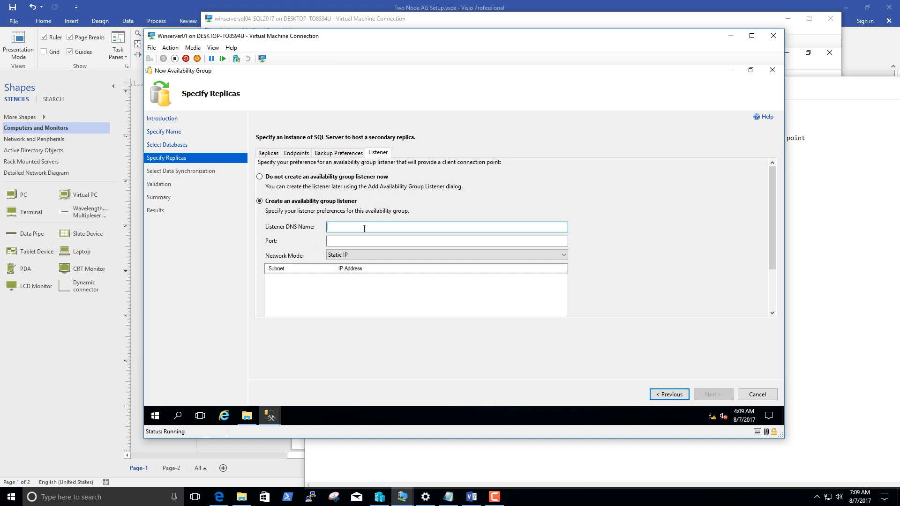
key("ctrl+v")
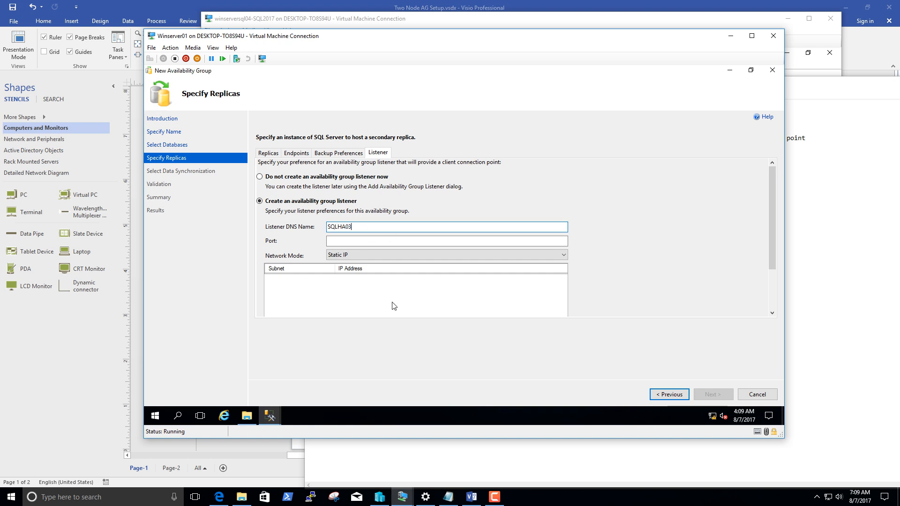
Copy the listener IP address 10.10.2.6 from Setup process.txt in Notepad and set the listener port to 1433 in the wizard.
left_click(448, 497)
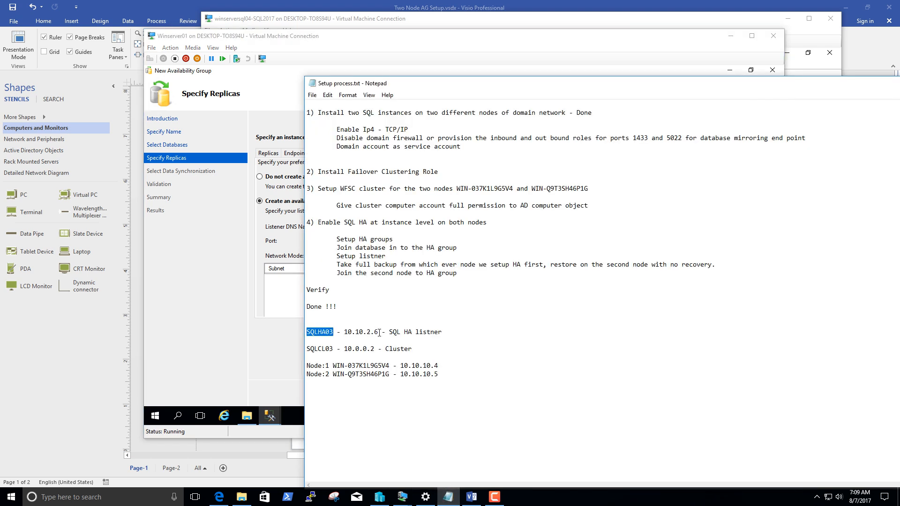
left_click_drag(379, 333, 344, 333)
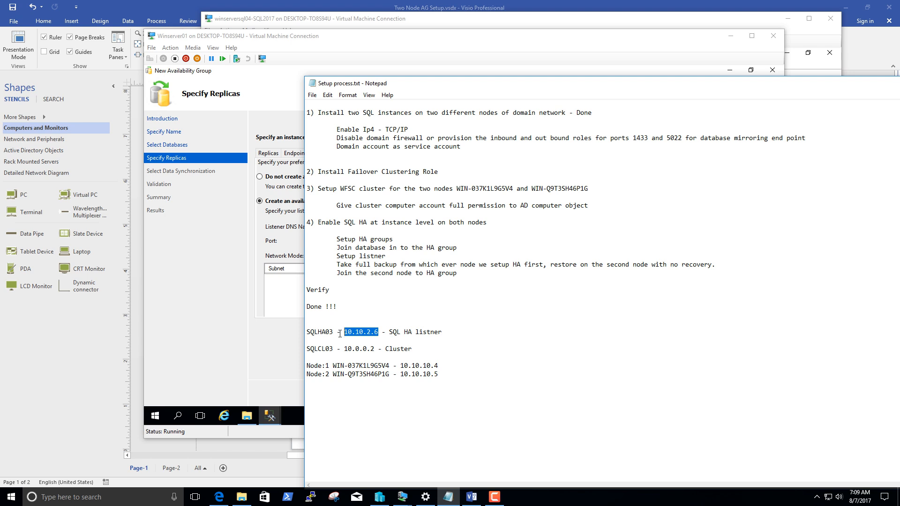
left_click(285, 253)
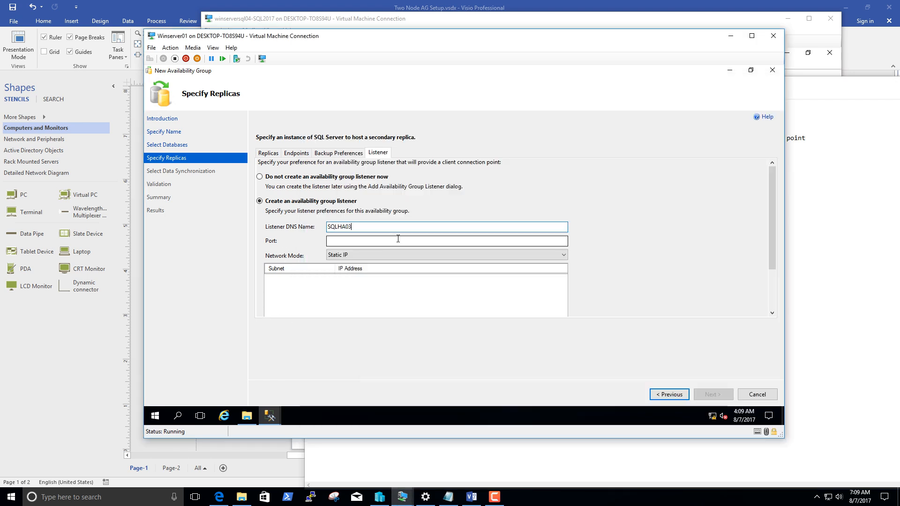
left_click(396, 240)
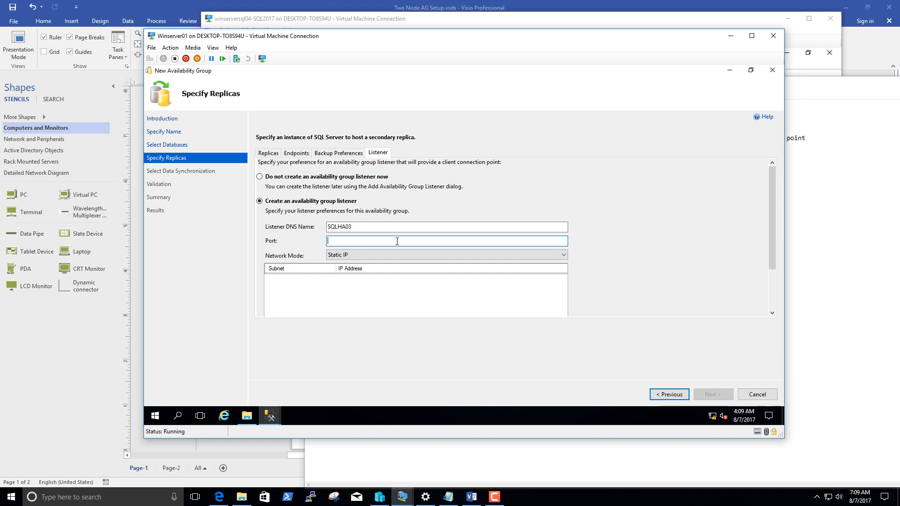
left_click(393, 282)
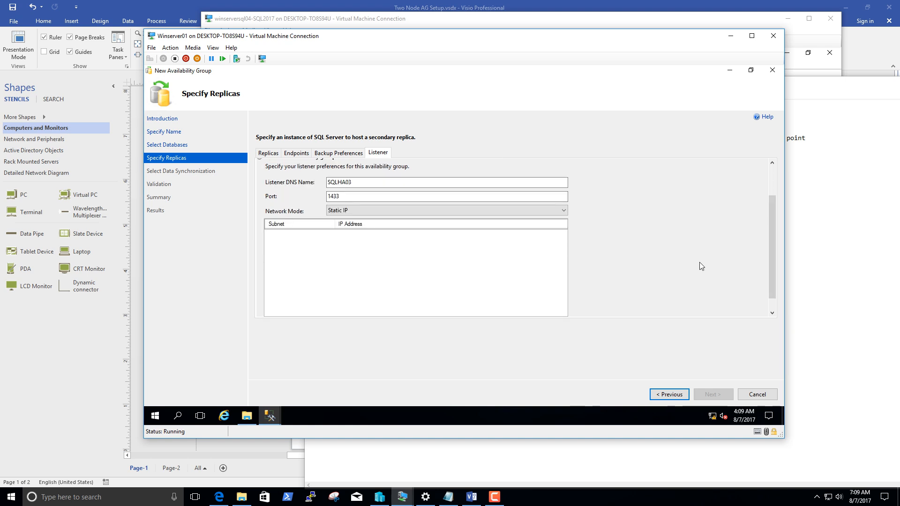
Add the static IPv4 address 10.10.2.6 on subnet 10.0.0.0/8 to the availability group listener.
left_click_drag(772, 284, 773, 288)
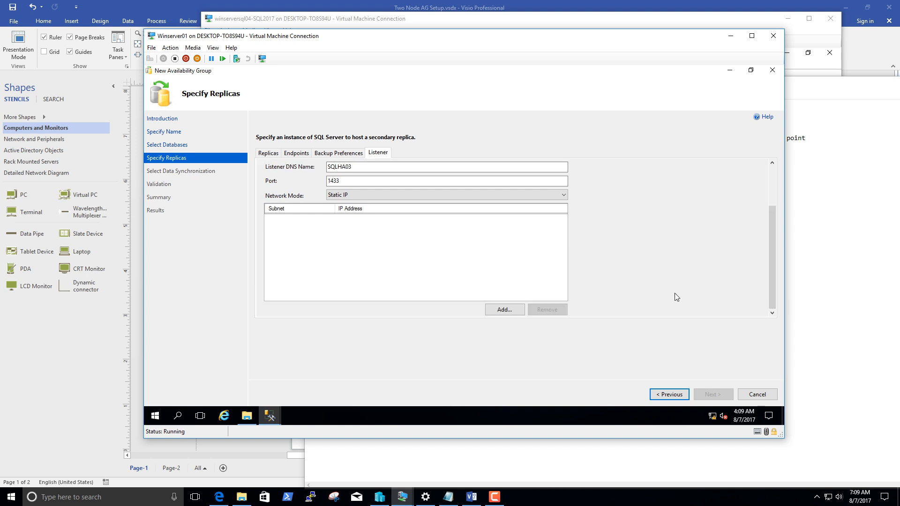
left_click(500, 312)
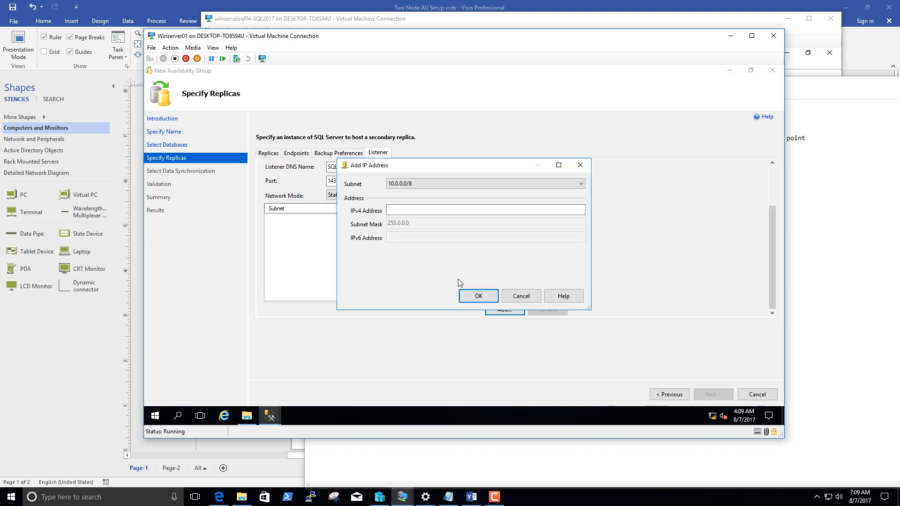
left_click(439, 210)
type("10.10.2.6")
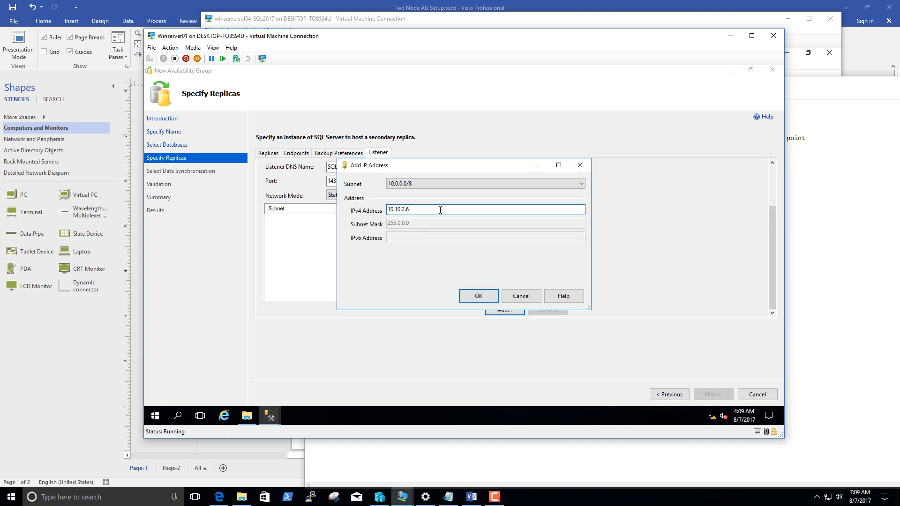
left_click(483, 295)
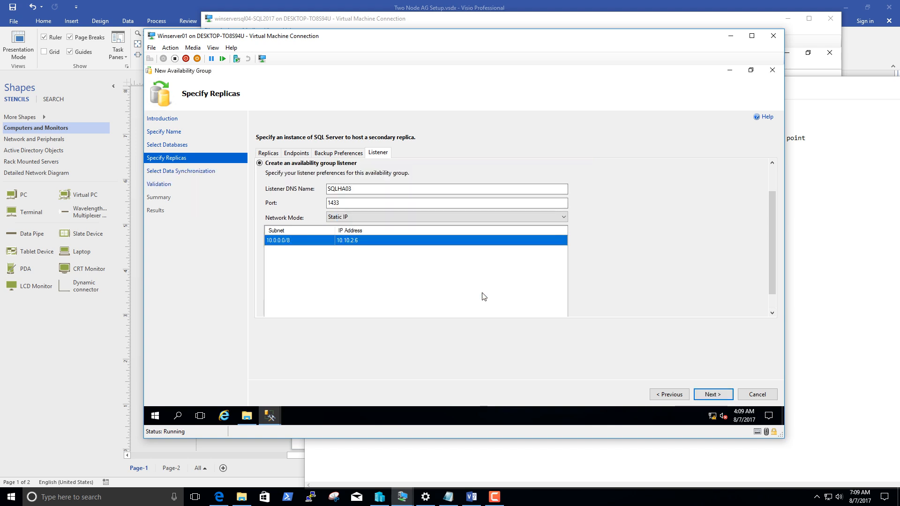
Check the listener and cluster addresses in Setup process.txt in Notepad, and put the notes away to return to the wizard.
key("alt+Tab")
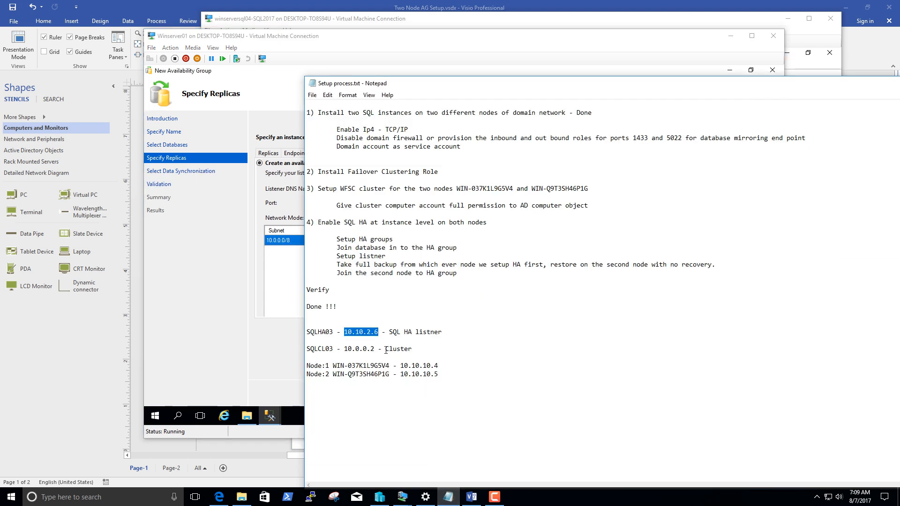
left_click_drag(840, 85, 713, 84)
left_click(790, 86)
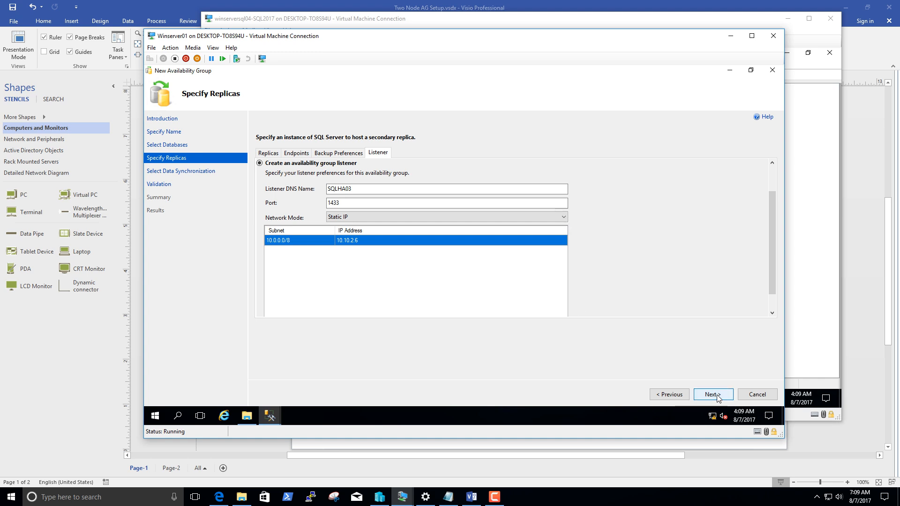
Recheck the backup preferences, endpoints and replica settings, and proceed to the initial data synchronization page.
left_click(335, 153)
left_click(288, 154)
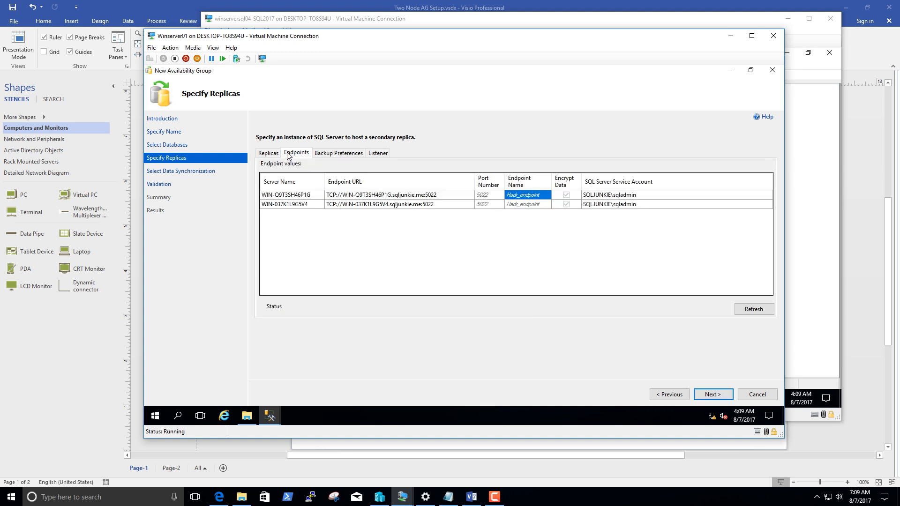
left_click(270, 155)
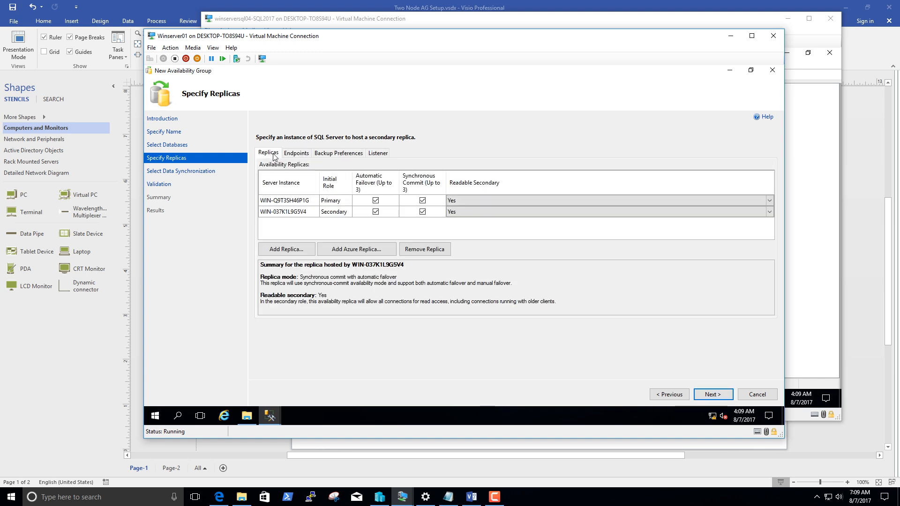
left_click(712, 394)
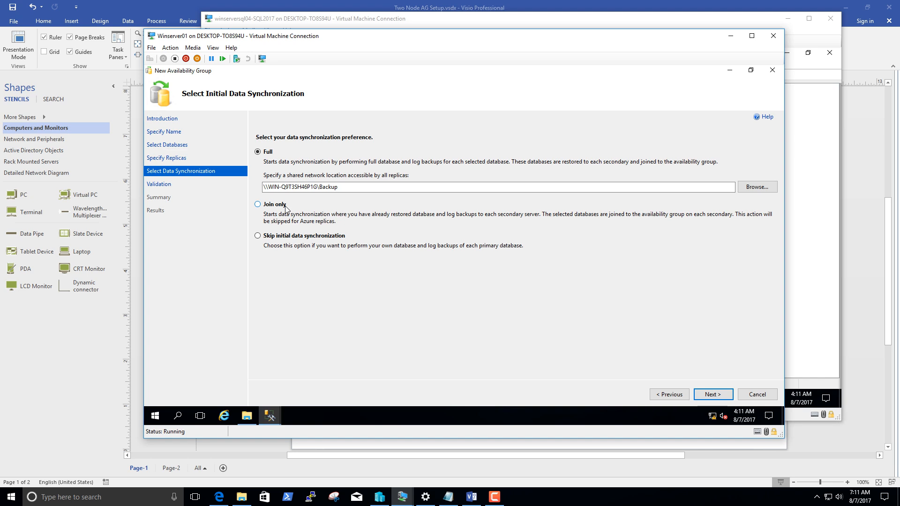
Compare the Skip initial data synchronization and Join only options, and keep Full as the data synchronization preference.
left_click(291, 238)
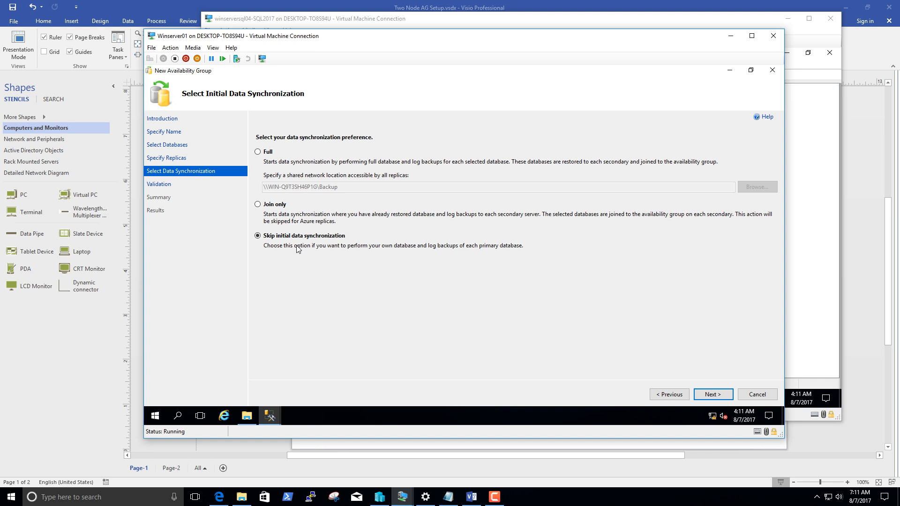
left_click(267, 205)
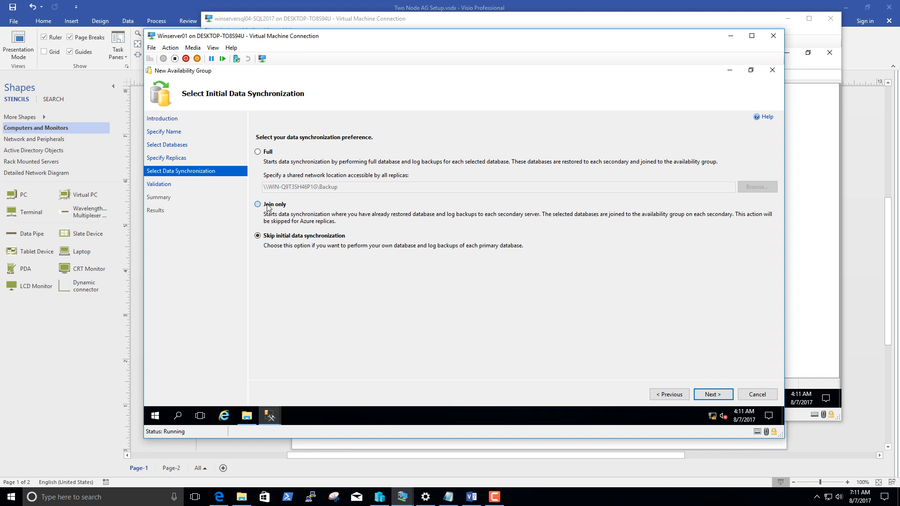
left_click(291, 239)
left_click(257, 151)
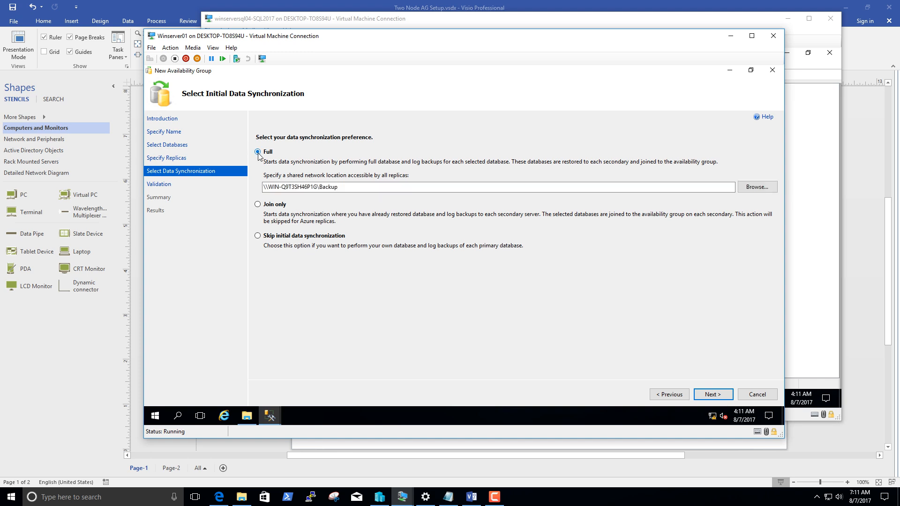
Copy the shared network location \\WIN-Q9T3SH46P1G\Backup from the wizard and open it in File Explorer on Winserver01.
left_click_drag(340, 188, 262, 188)
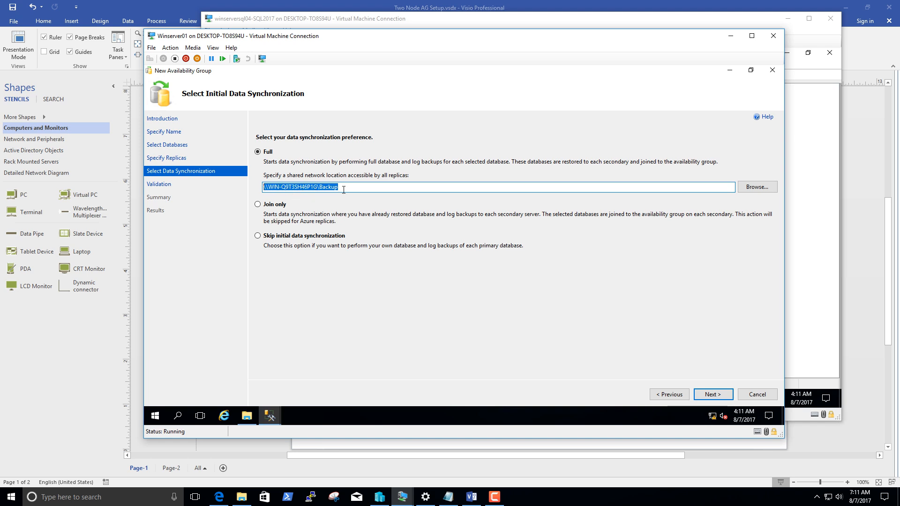
left_click_drag(344, 187, 263, 188)
key("ctrl+c")
left_click(247, 416)
left_click(331, 127)
key("ctrl+v")
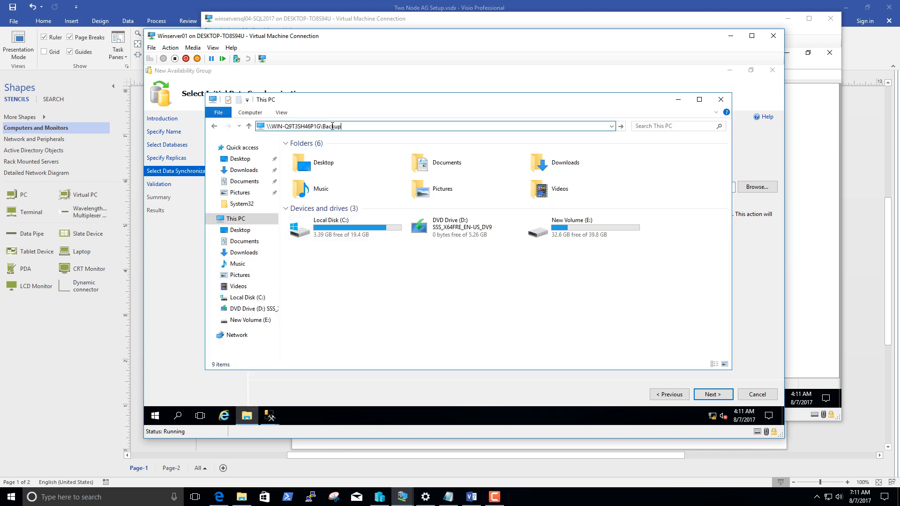
key("Return")
Delete the TRN file and the two test_LogBackup files from the Backup share, keeping test.bak.
left_click_drag(349, 205, 300, 154)
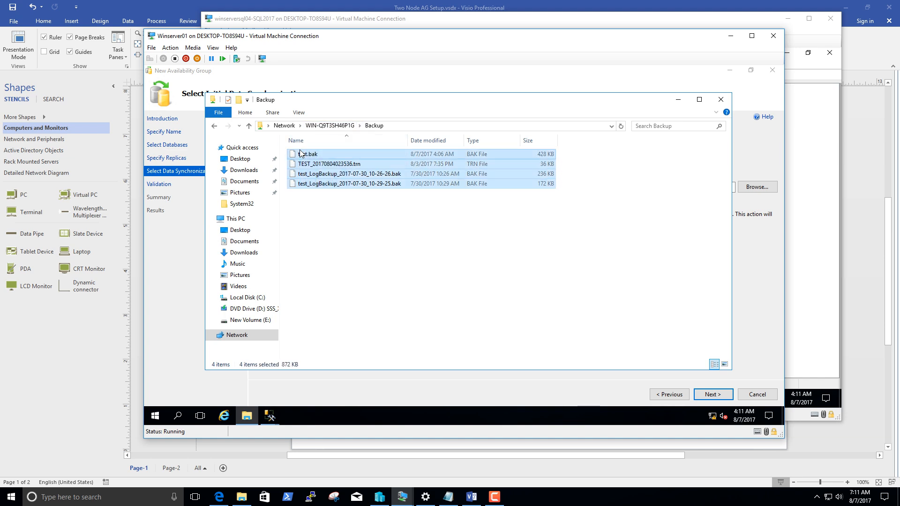
left_click(335, 207)
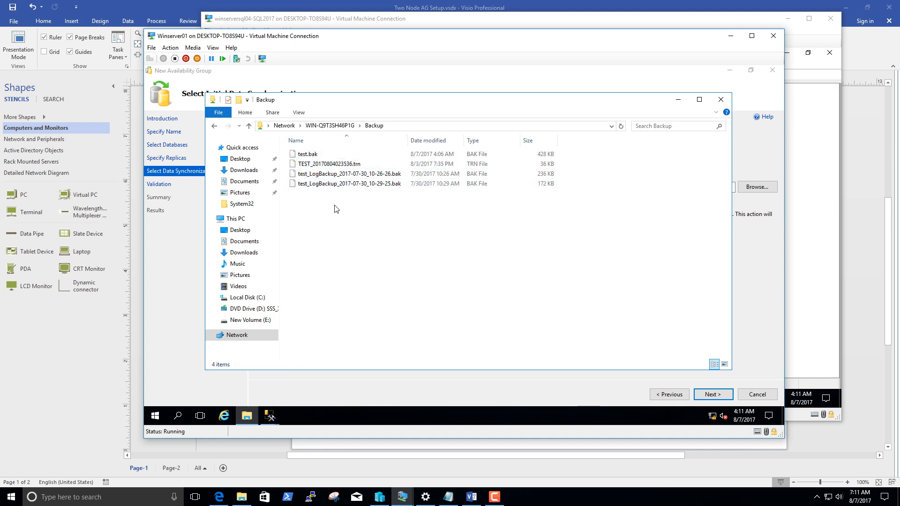
left_click_drag(337, 209, 303, 165)
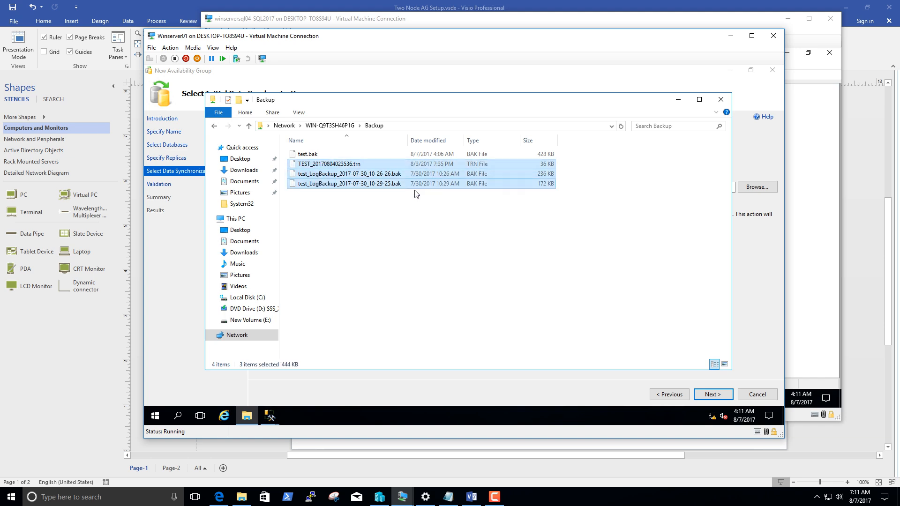
left_click_drag(399, 201, 347, 165)
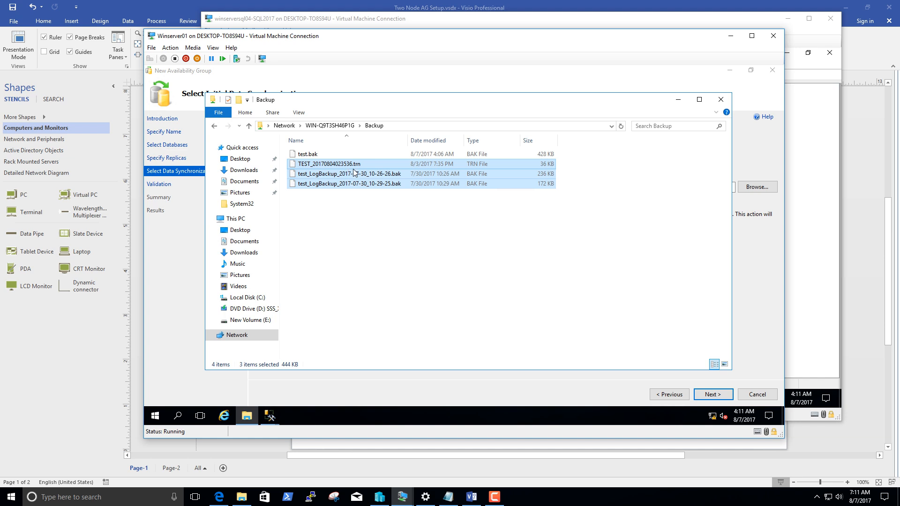
key("Delete")
key("Return")
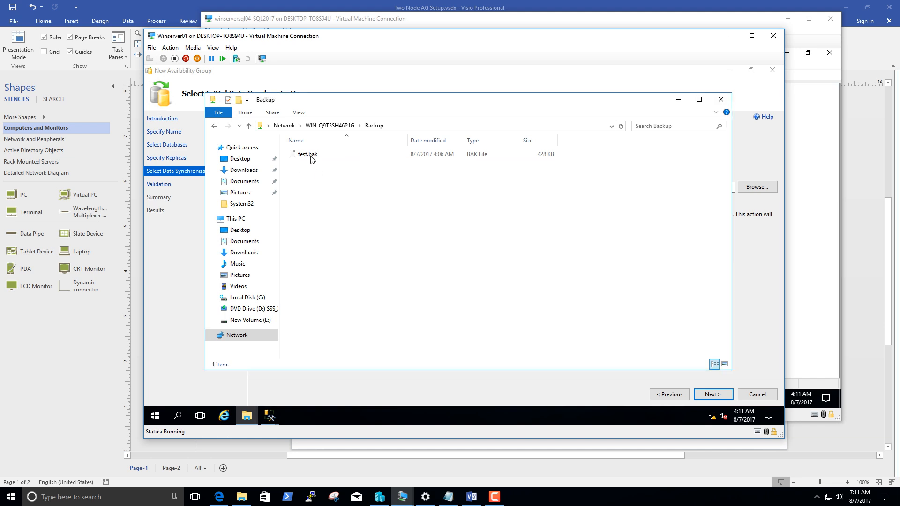
left_click(311, 158)
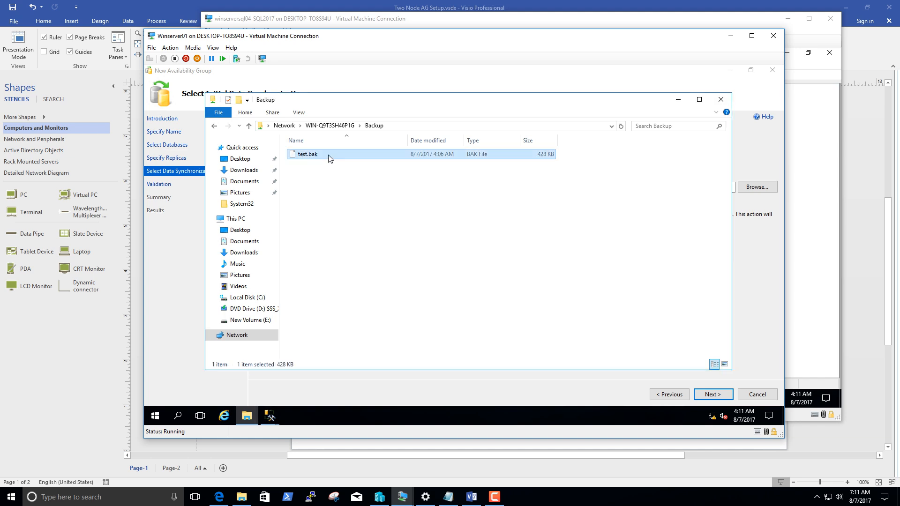
Check the Backup share's full network path, and switch to the winserversql03-SQL2017 virtual machine with File Explorer open.
left_click(406, 126)
left_click_drag(394, 126, 263, 126)
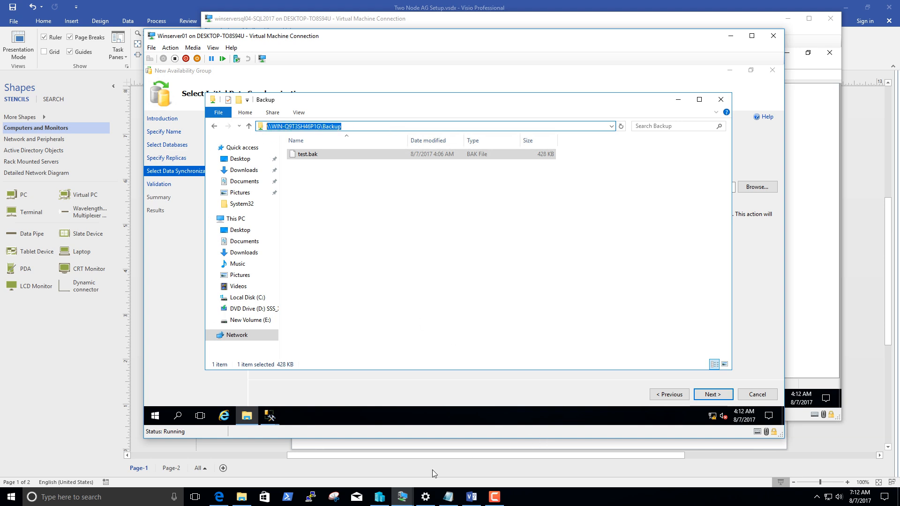
mouse_move(408, 499)
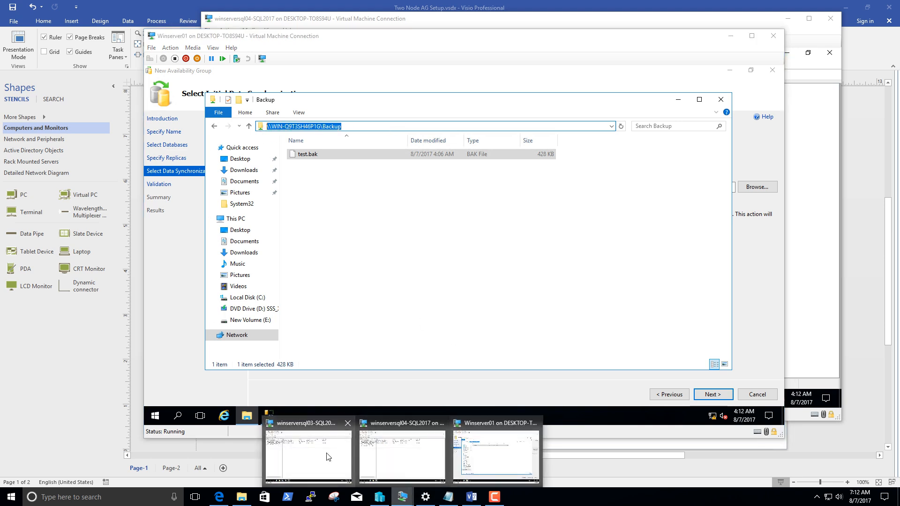
left_click(338, 457)
left_click(100, 386)
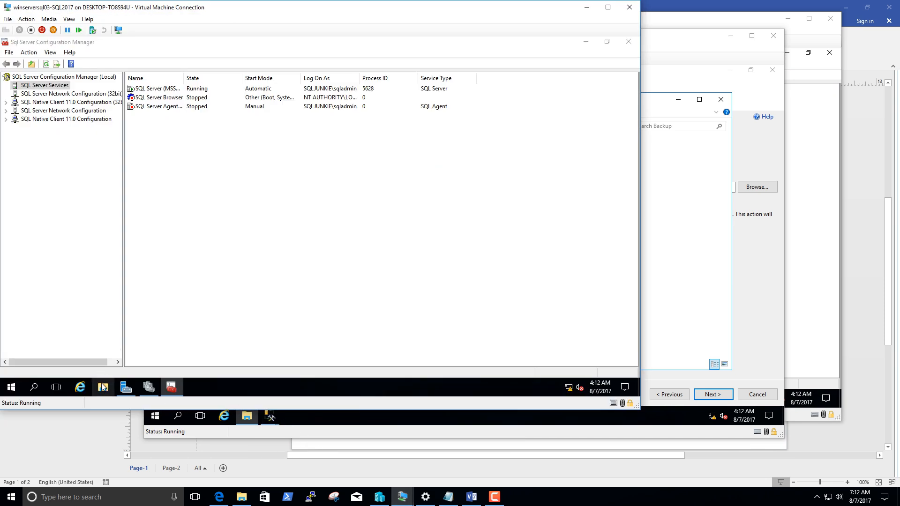
left_click(17, 393)
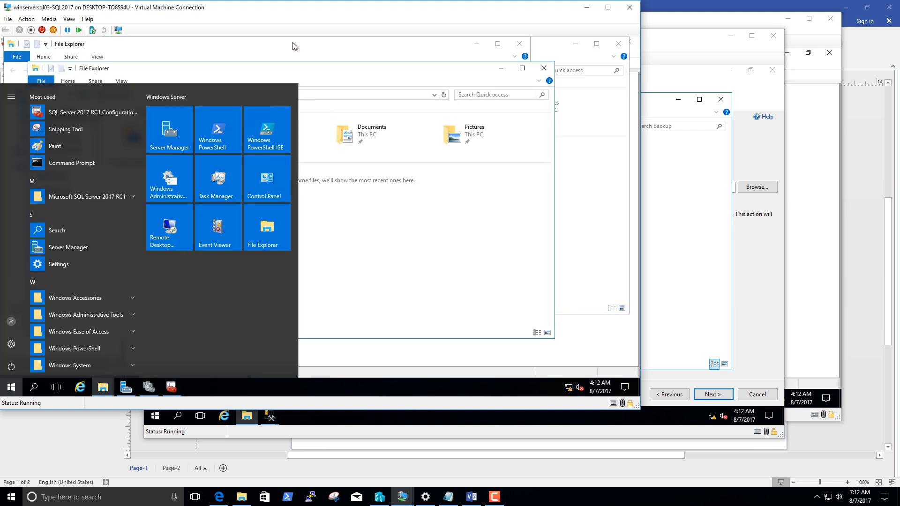
left_click_drag(283, 6, 340, 9)
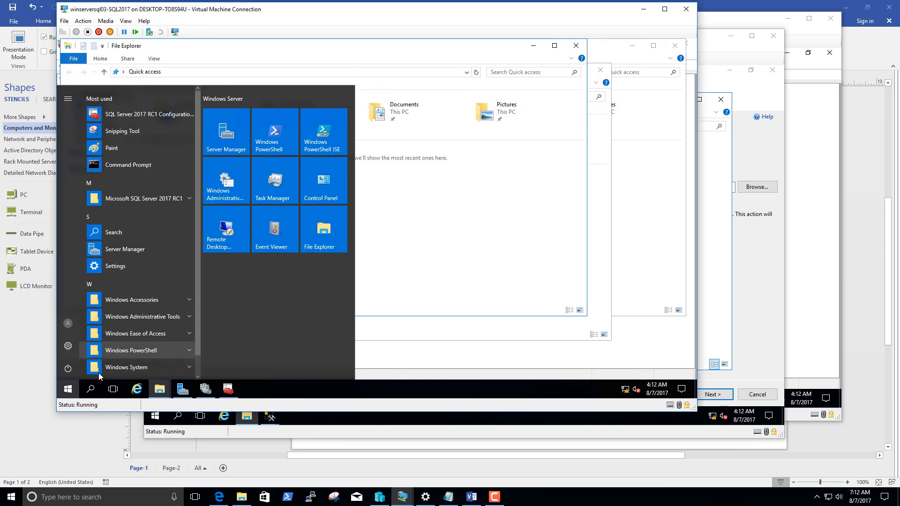
left_click(72, 385)
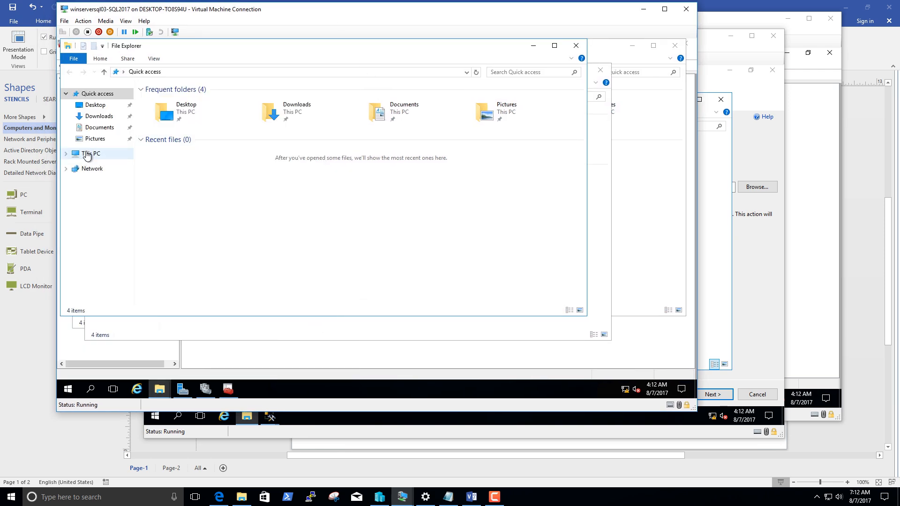
Open the folder E:\Program Files\Microsoft SQL Server\MSSQL14.MSSQLSERVER\MSSQL\Backup on winserversql03.
left_click(87, 154)
double_click(421, 173)
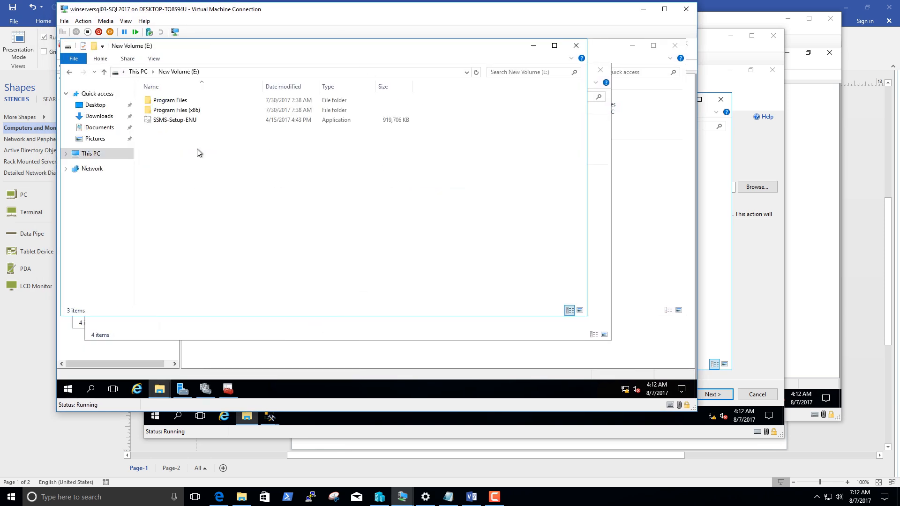
double_click(176, 100)
double_click(176, 103)
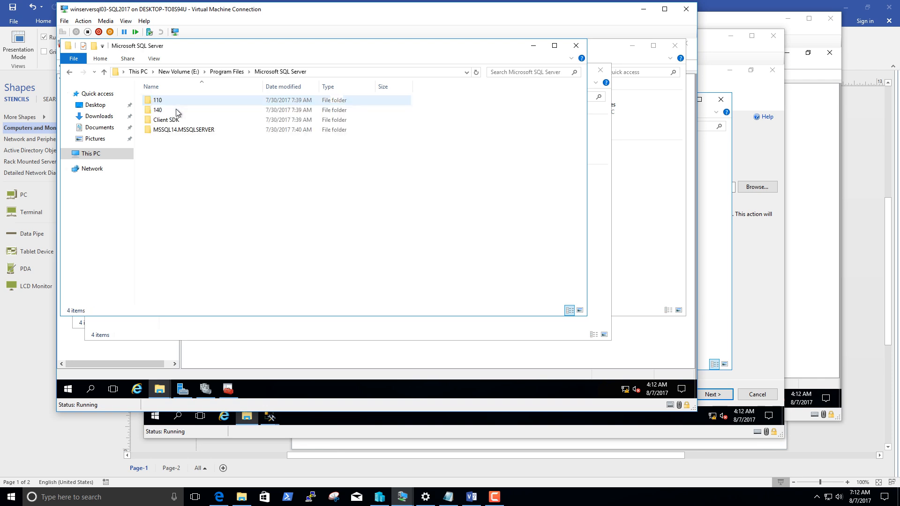
double_click(172, 129)
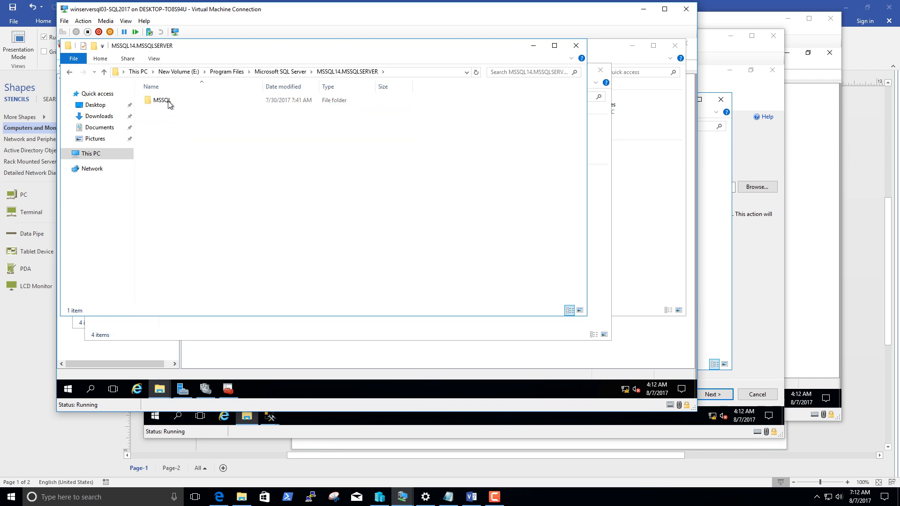
double_click(168, 101)
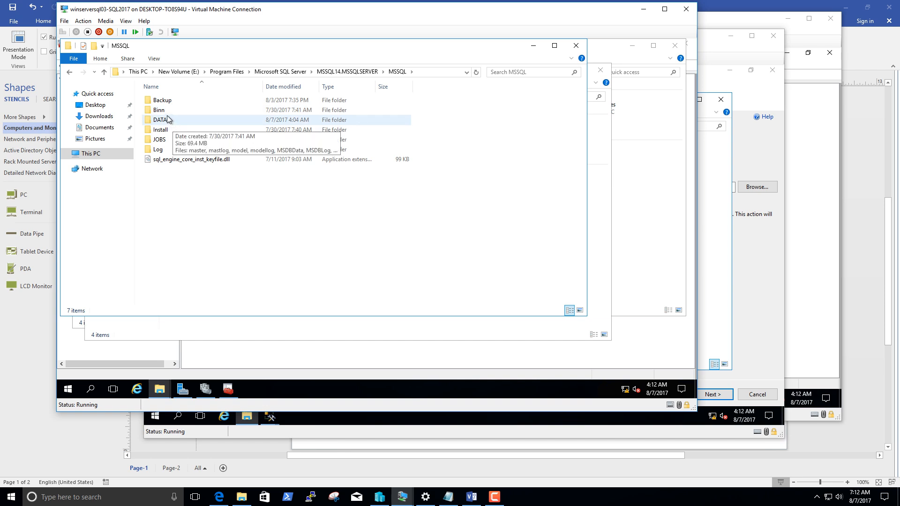
double_click(169, 101)
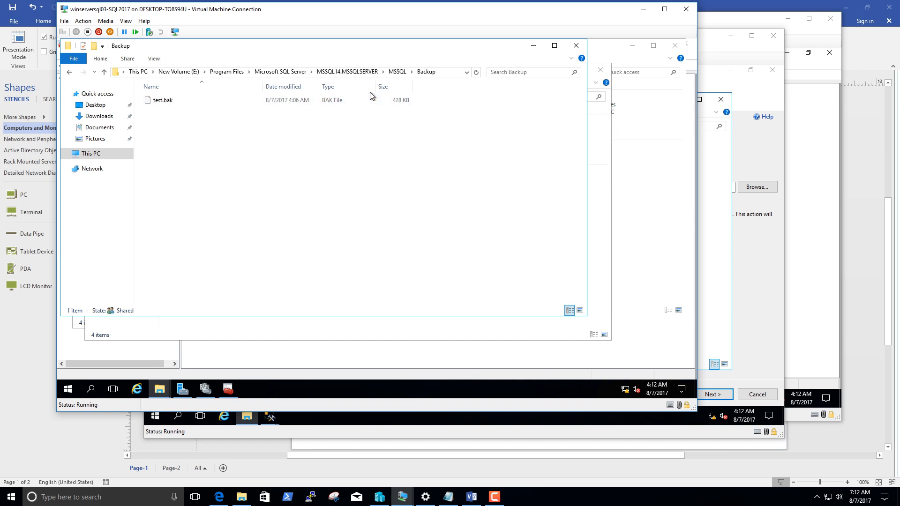
Share the Backup folder inside MSSQL with specific people, leaving sqladmin with Read permission.
left_click(397, 72)
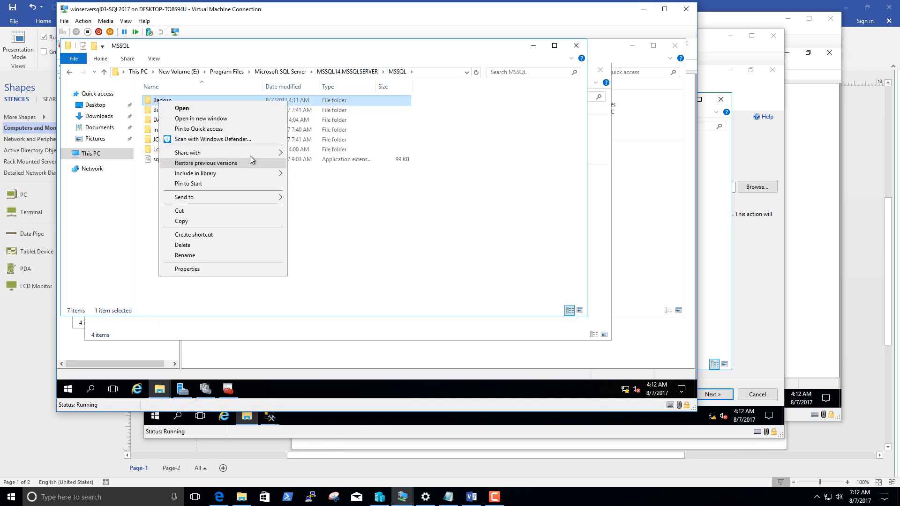
mouse_move(251, 153)
left_click(322, 164)
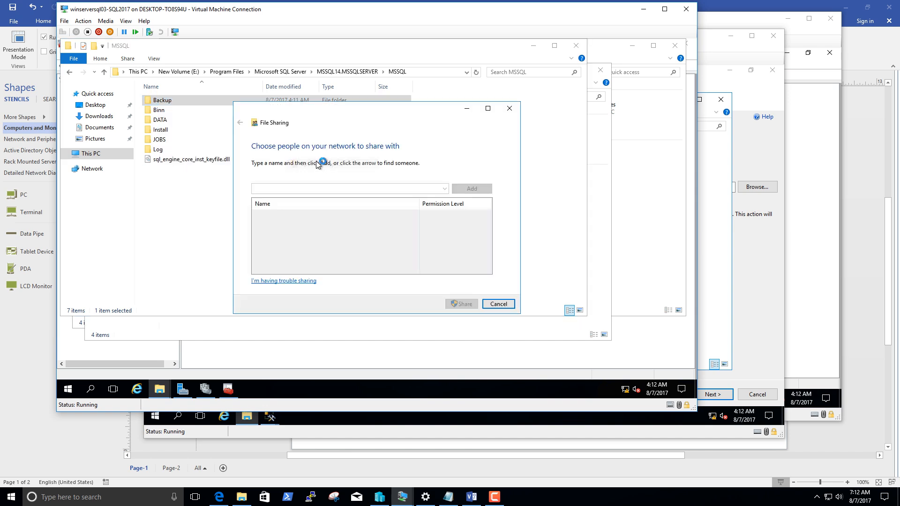
left_click(286, 232)
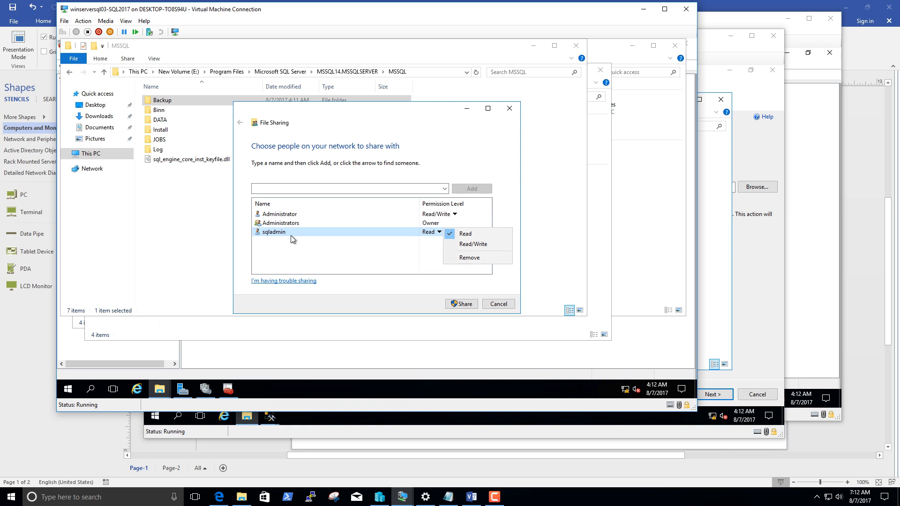
left_click(441, 155)
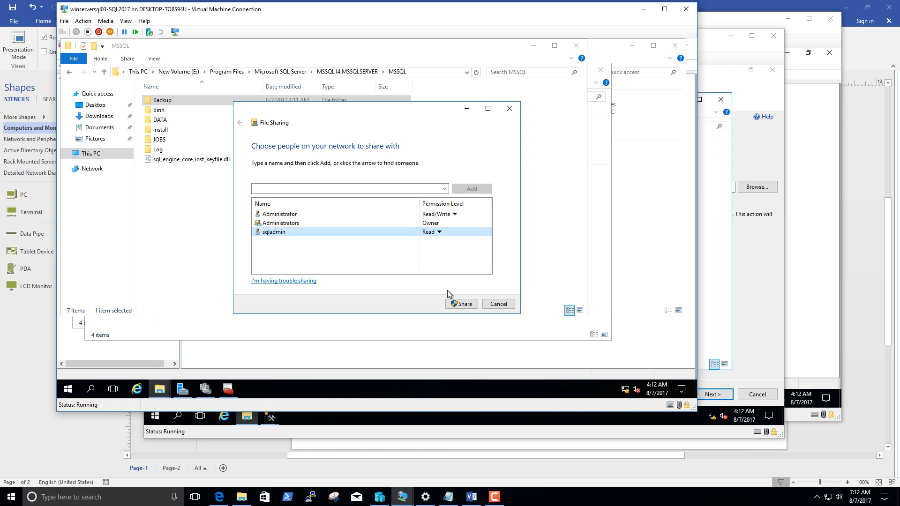
left_click(461, 304)
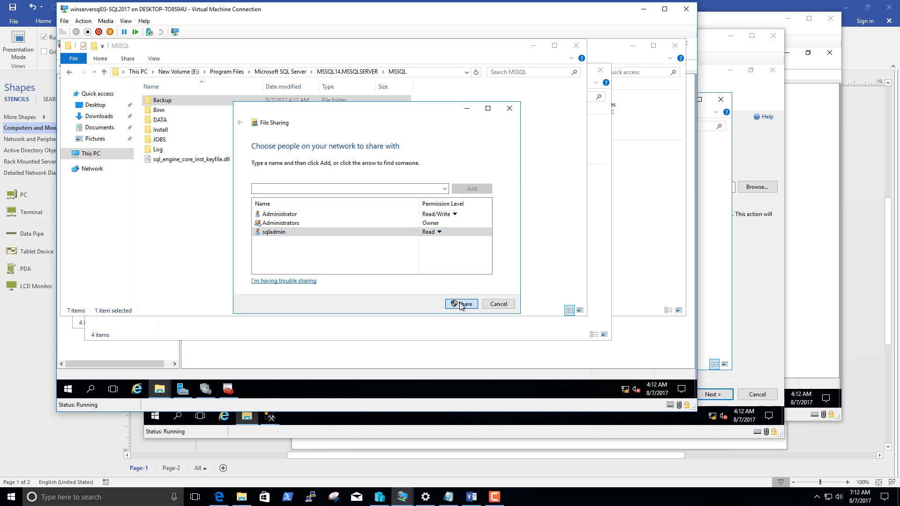
left_click(460, 305)
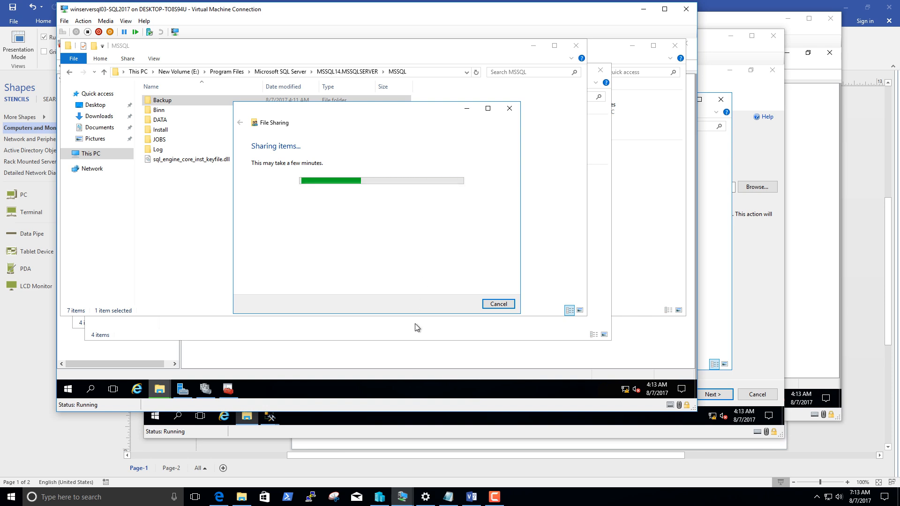
Switch back to Winserver01 and close the Backup share window to return to the availability group wizard.
mouse_move(395, 495)
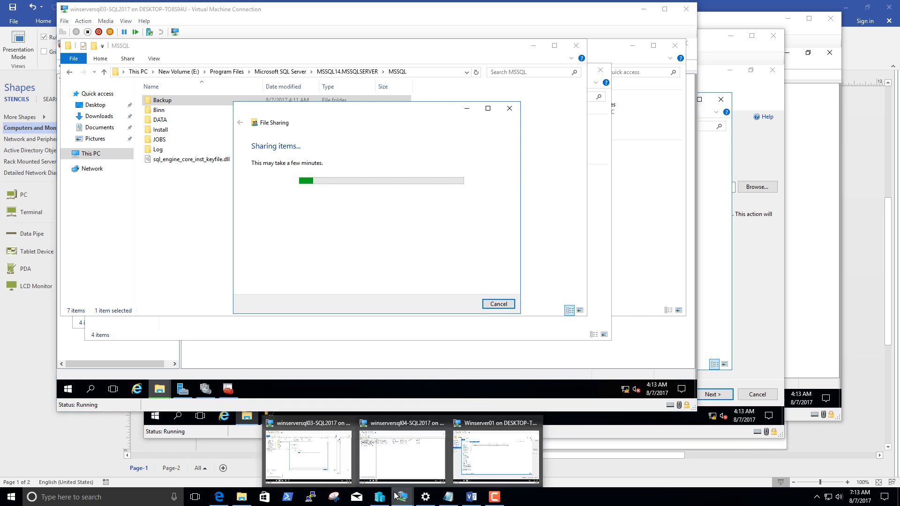
left_click(464, 450)
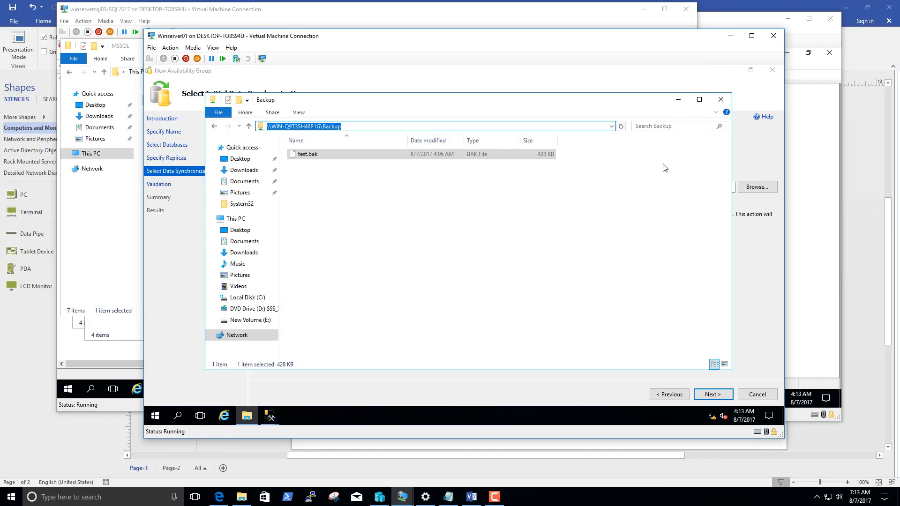
left_click(720, 99)
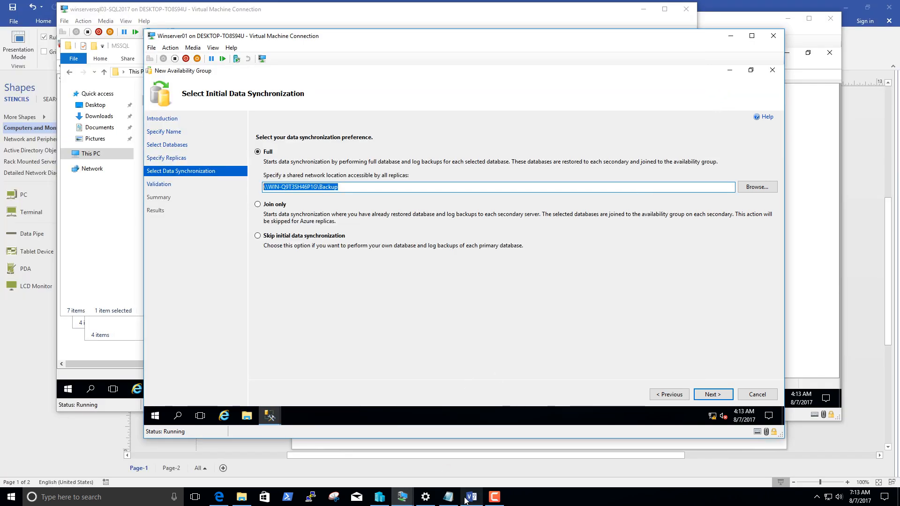
Open the shared Backup folder from the sharing confirmation on winserversql03, check its network path, and put the window away.
mouse_move(402, 496)
left_click(307, 448)
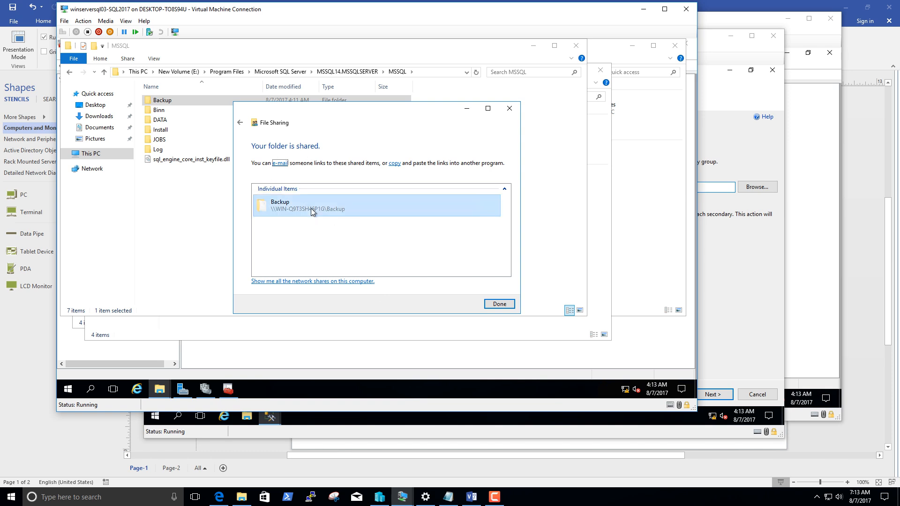
double_click(342, 206)
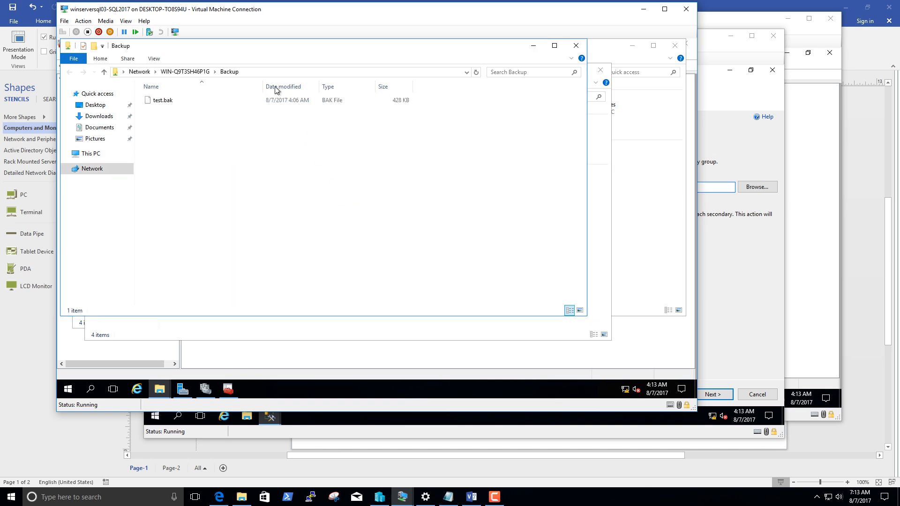
left_click(273, 72)
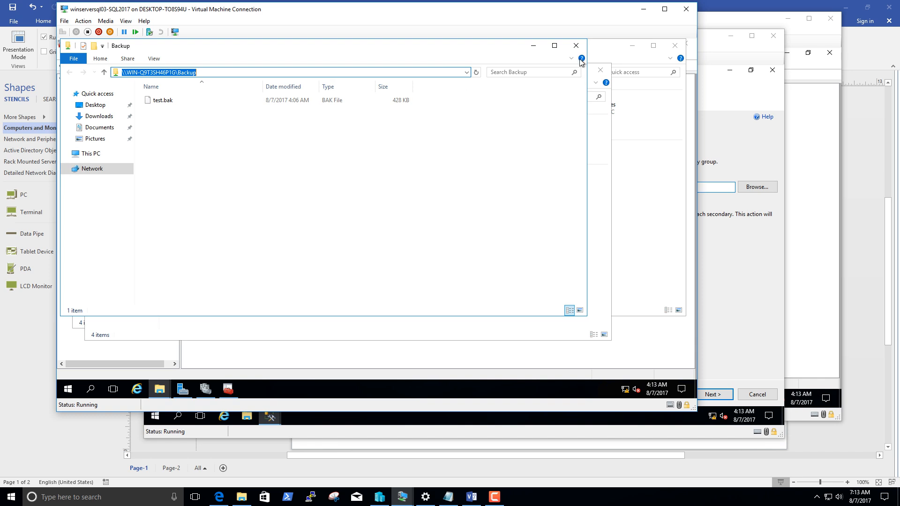
left_click(533, 45)
left_click(721, 43)
left_click(722, 41)
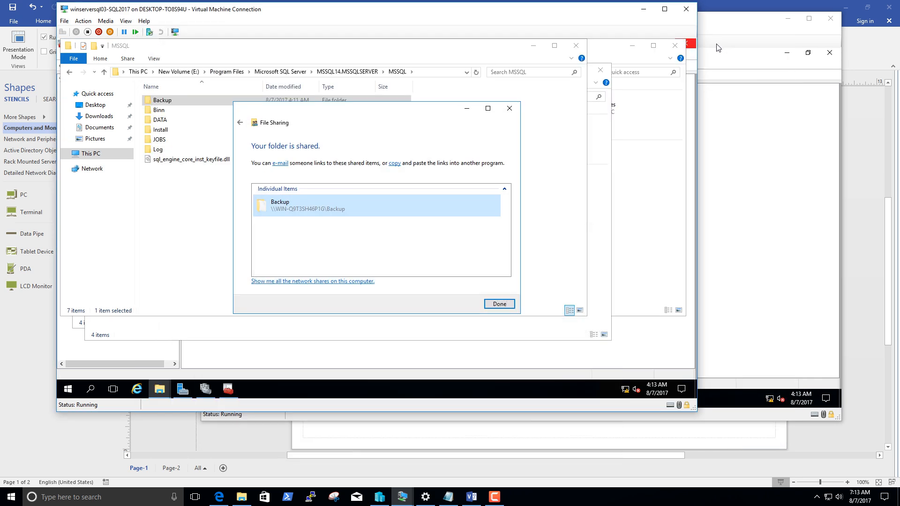
Switch back to Winserver01 and run the availability group validation with full synchronization through \\WIN-Q9T3SH46P1G\Backup.
mouse_move(403, 498)
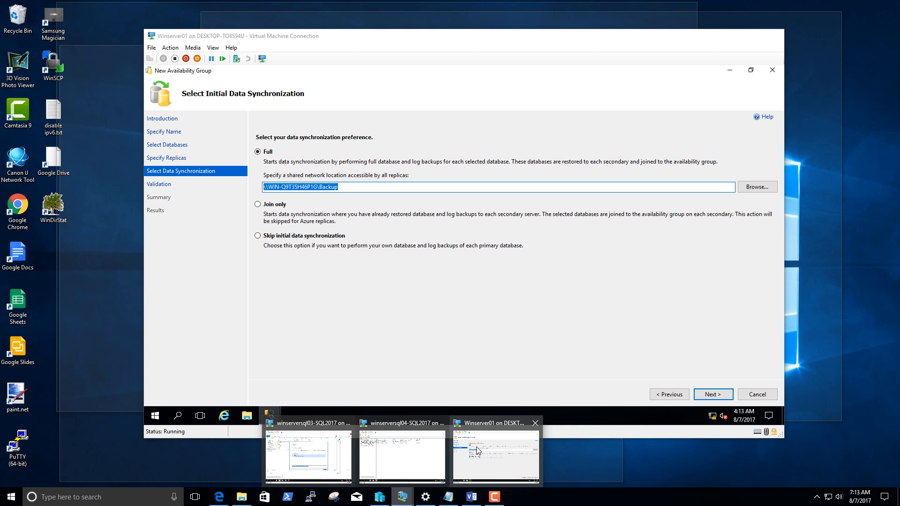
left_click(474, 450)
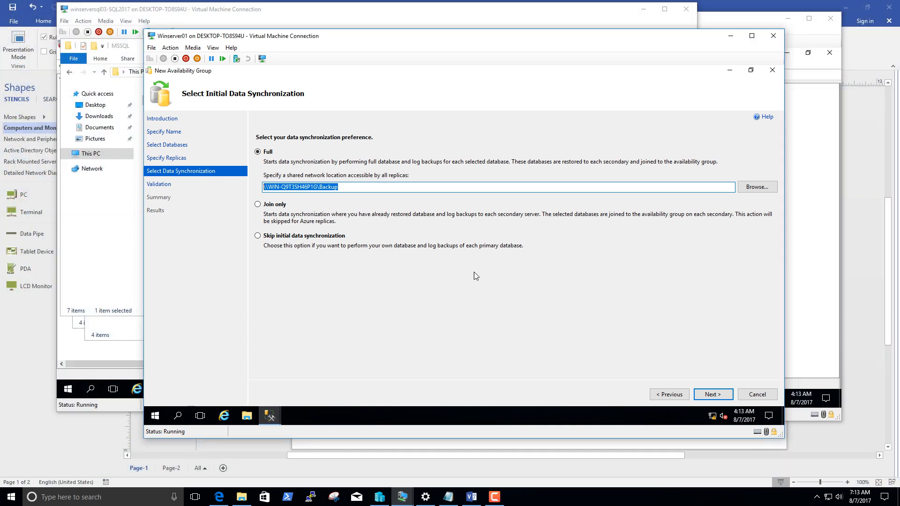
left_click(371, 187)
left_click_drag(221, 173, 375, 205)
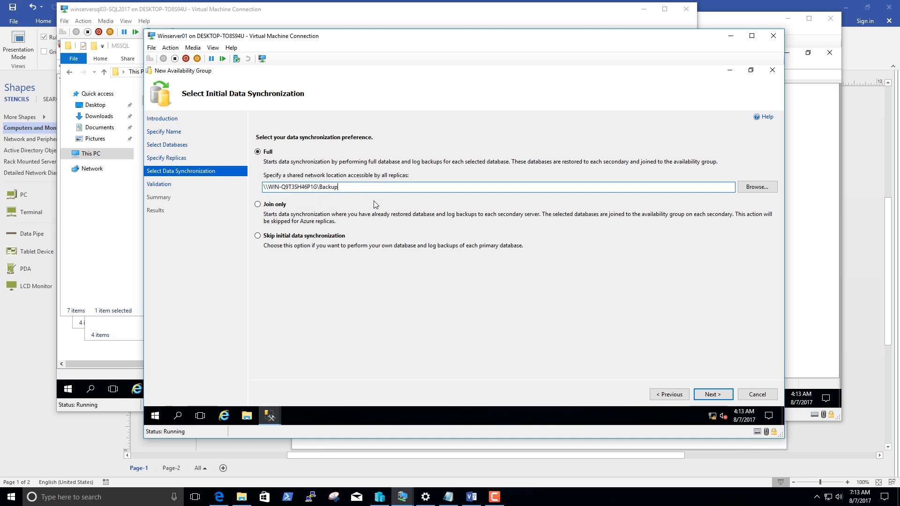
left_click(712, 394)
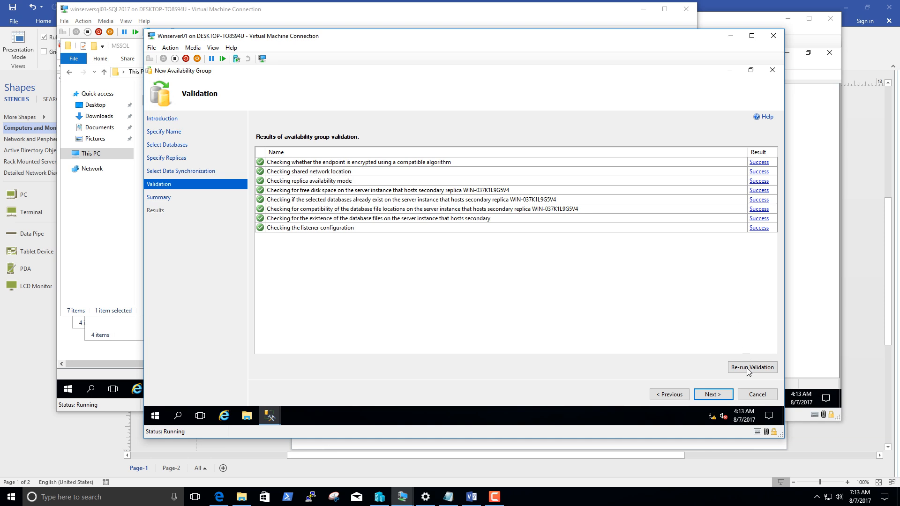
Continue to the wizard summary, script its choices to a new query editor window, and review the generated script.
left_click(712, 394)
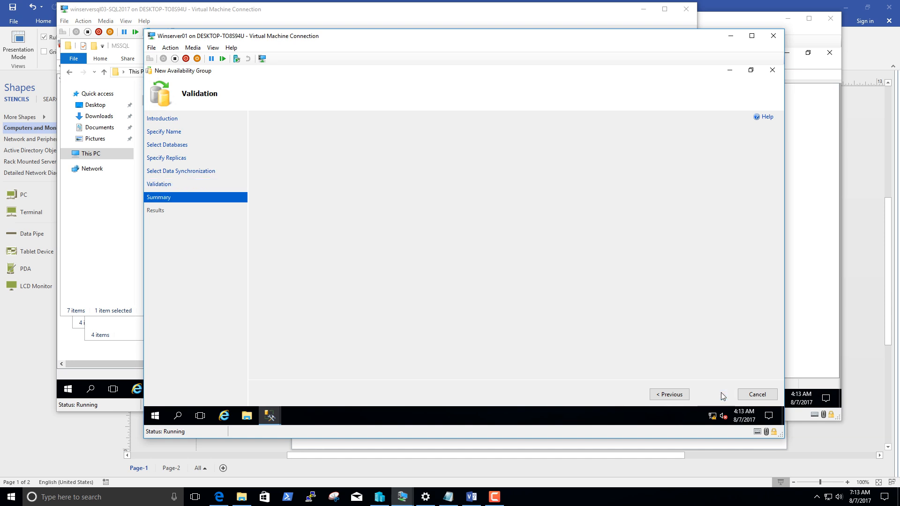
scroll(524, 283, "down", 4)
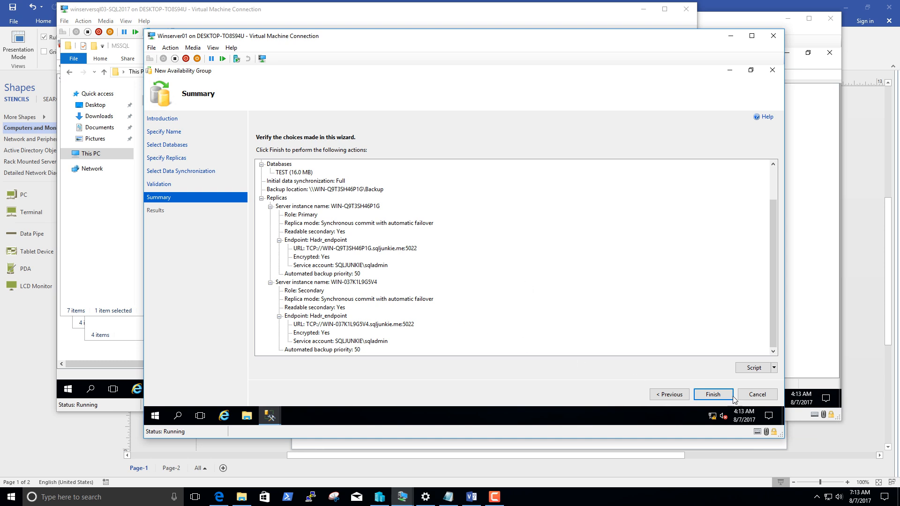
left_click(773, 368)
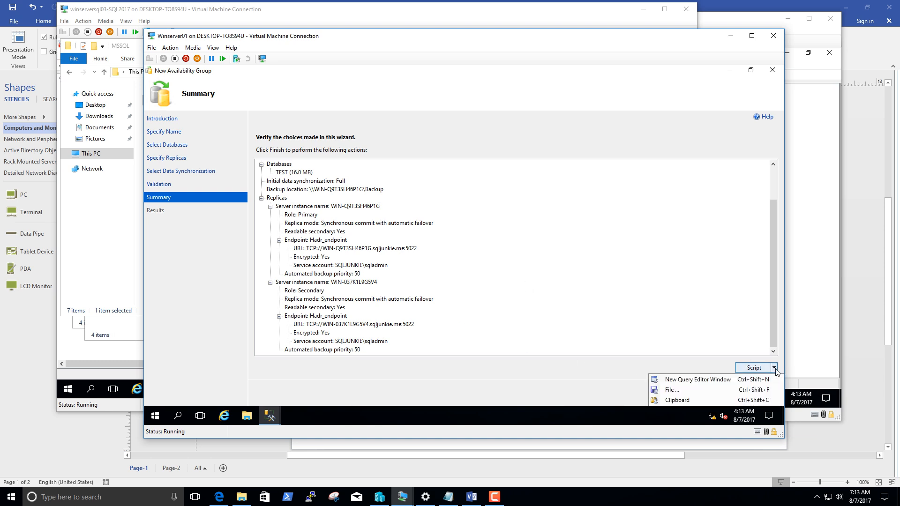
left_click(711, 380)
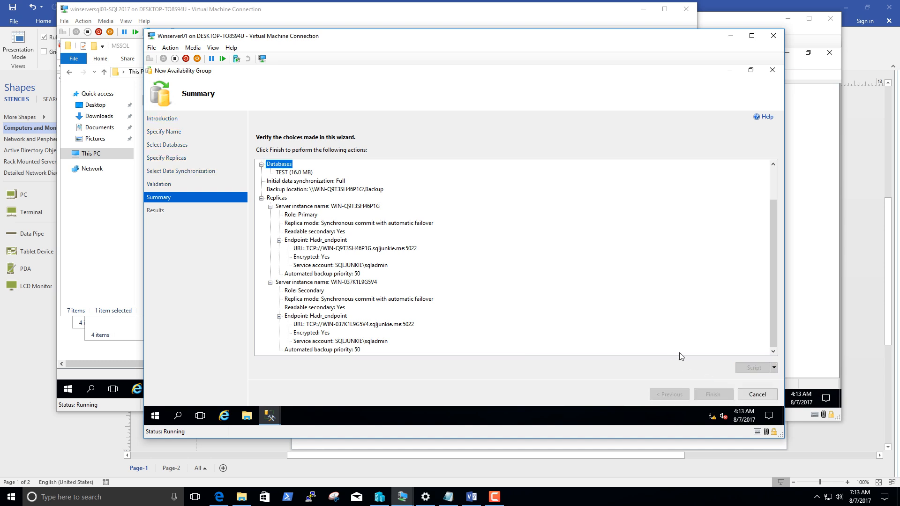
scroll(438, 233, "down", 13)
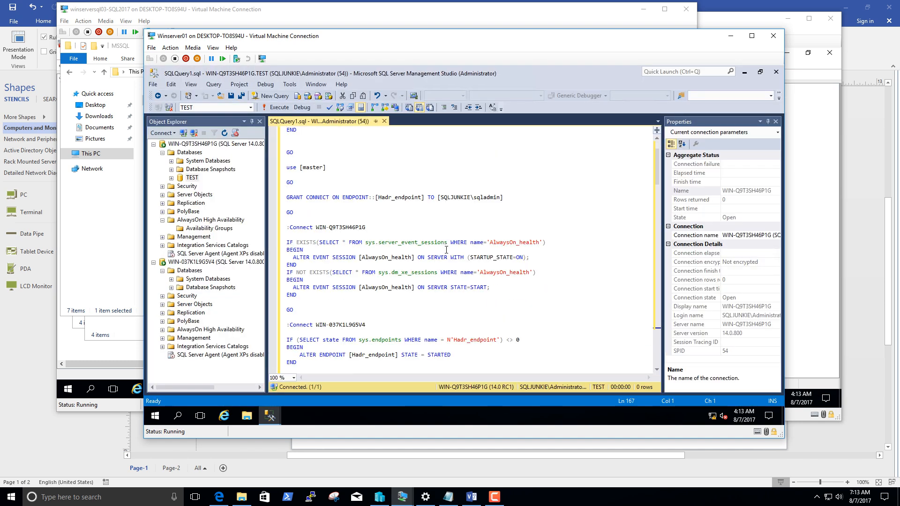
scroll(442, 257, "down", 2)
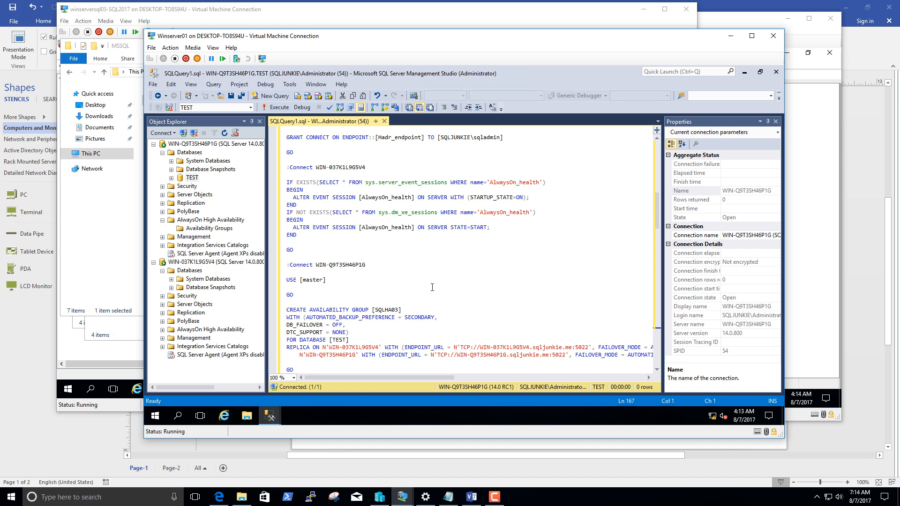
scroll(431, 288, "up", 6)
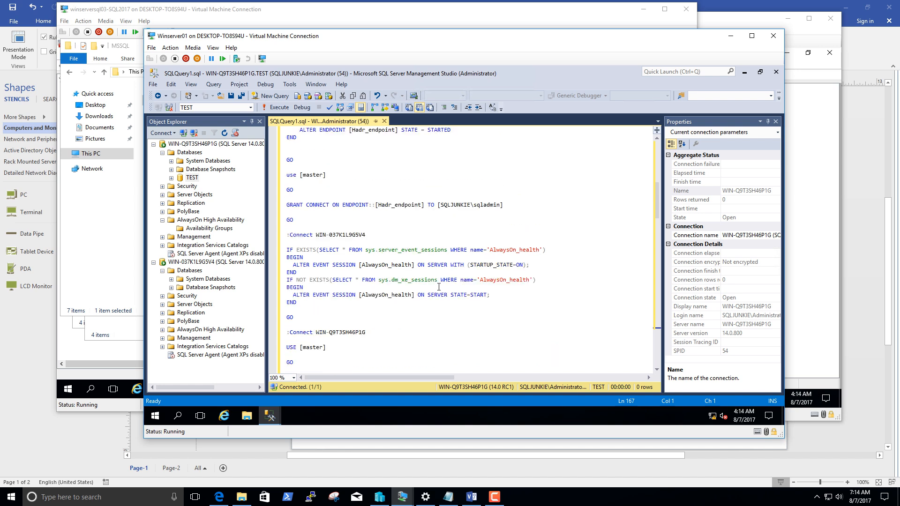
scroll(438, 293, "down", 7)
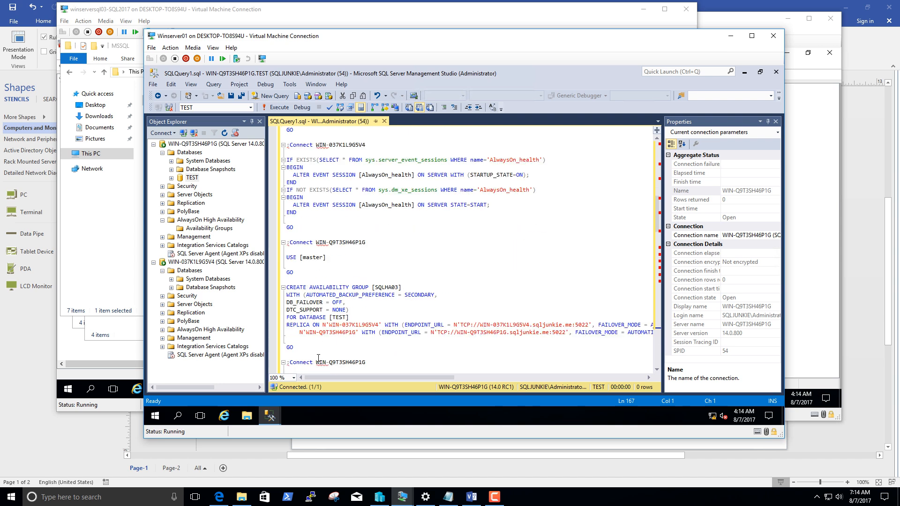
Return to the New Availability Group wizard, finish creating SQLHA03 on both replicas, and close the wizard.
mouse_move(272, 415)
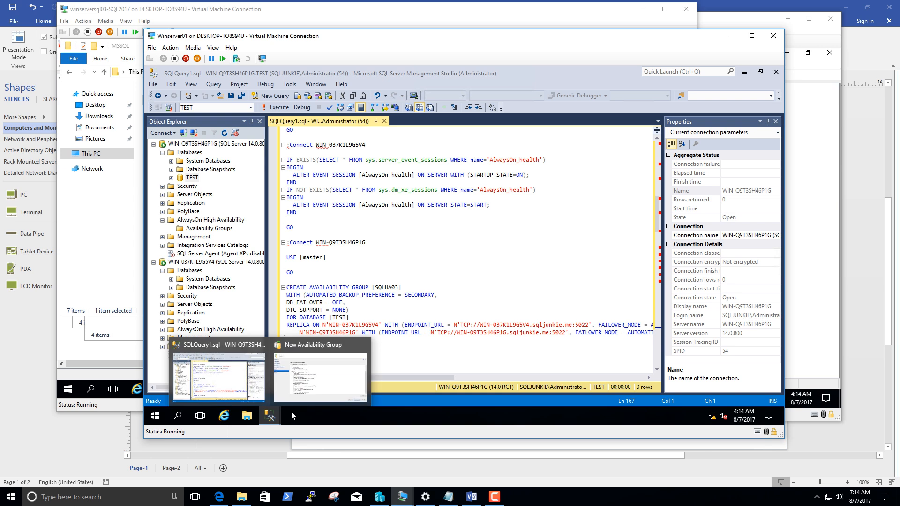
left_click(294, 387)
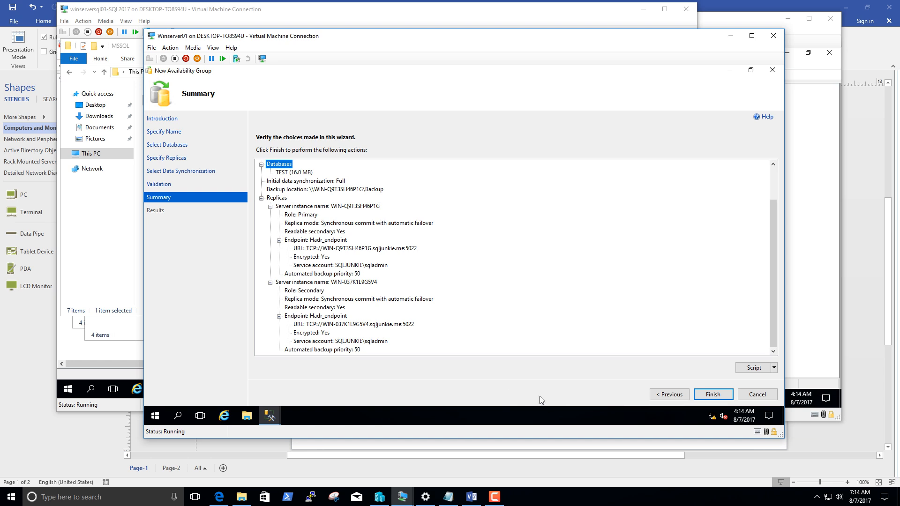
left_click(711, 394)
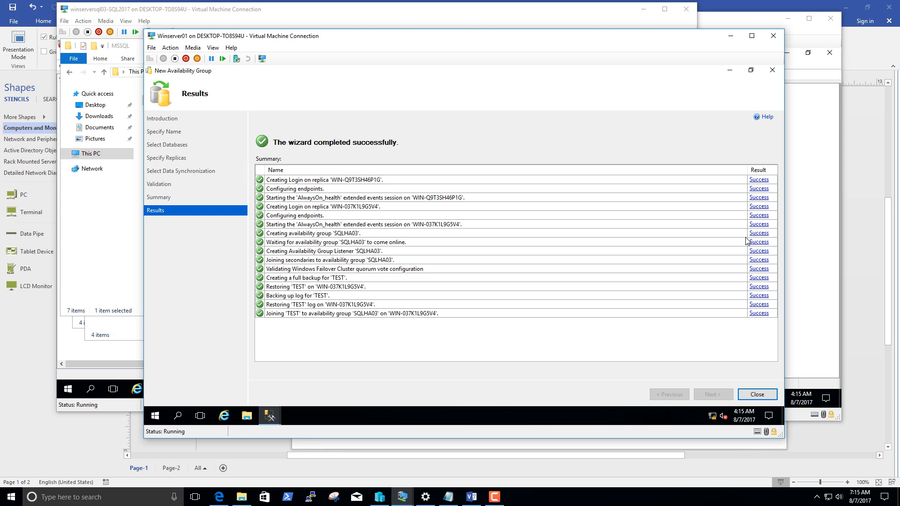
left_click(764, 398)
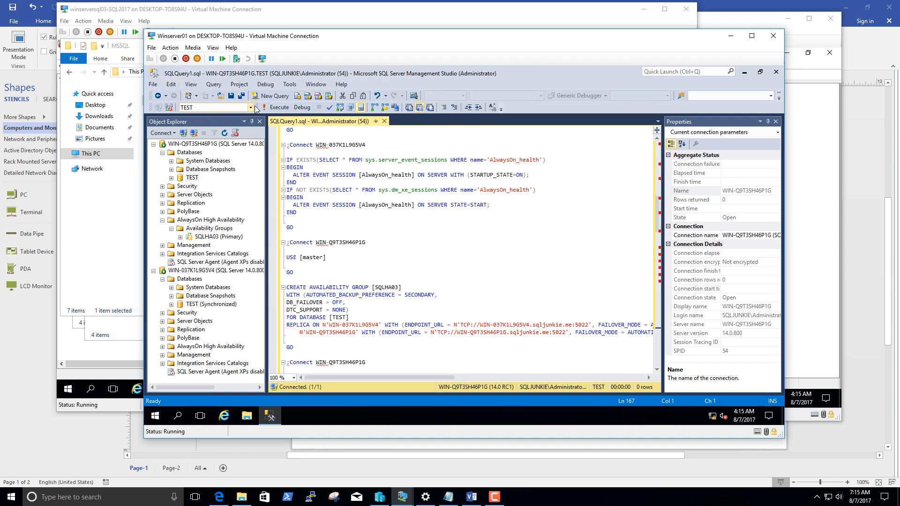
Open a blank query window and refresh the Databases folder of WIN-Q9T3SH46P1G in the server tree.
left_click(274, 96)
left_click(154, 144)
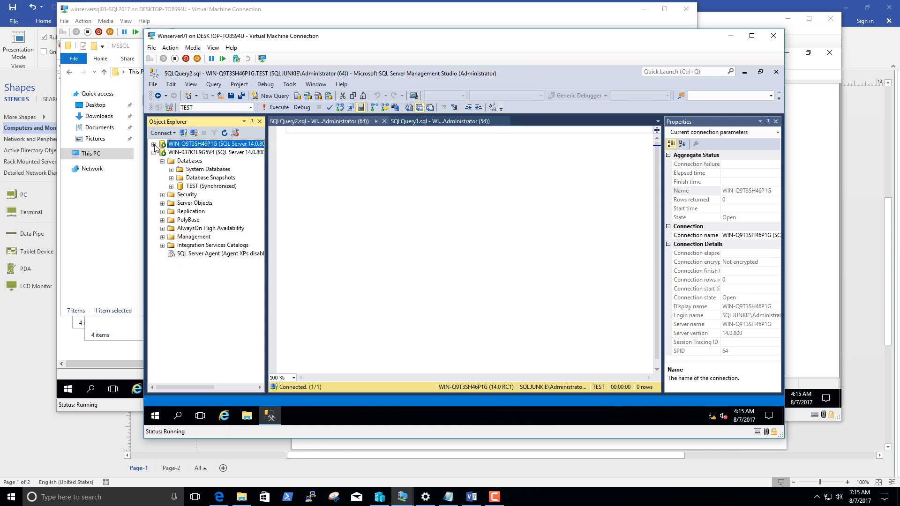
left_click(153, 153)
left_click(153, 145)
right_click(172, 156)
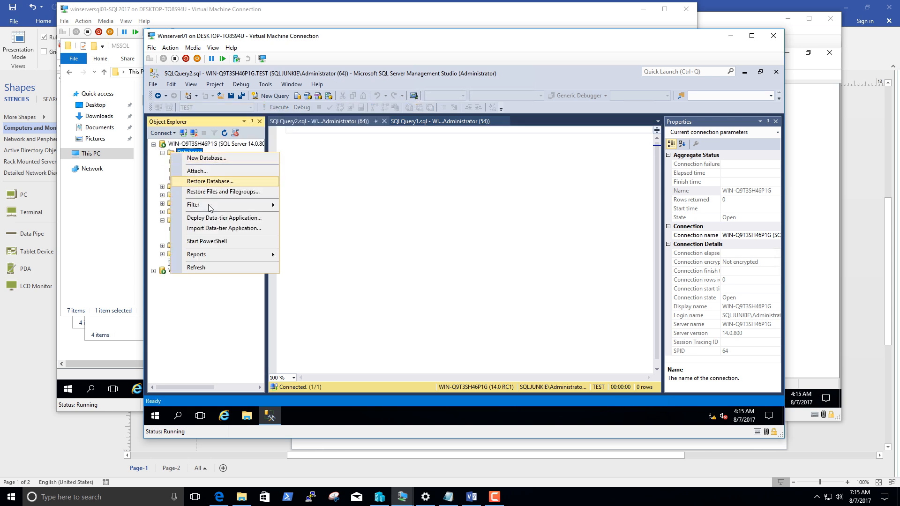
left_click(218, 268)
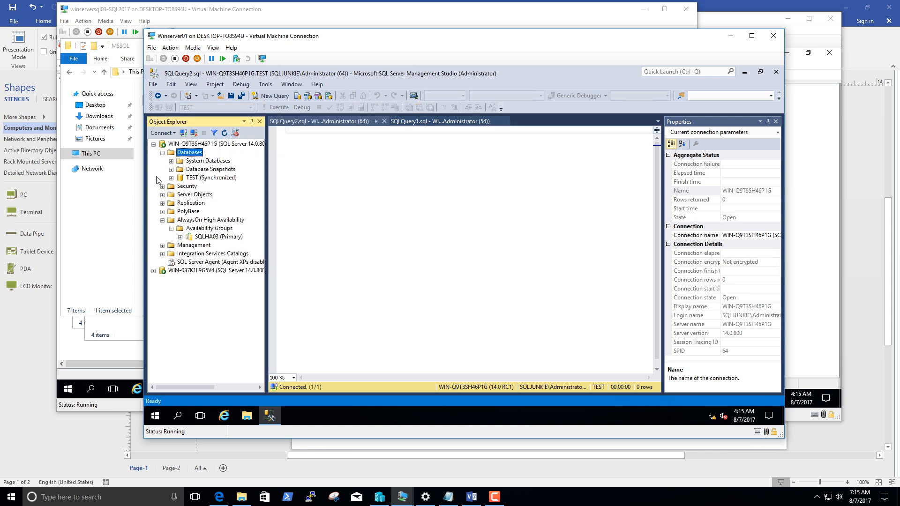
Expand the SQLHA03 availability group on WIN-Q9T3SH46P1G and examine its availability databases.
left_click(183, 228)
left_click(179, 237)
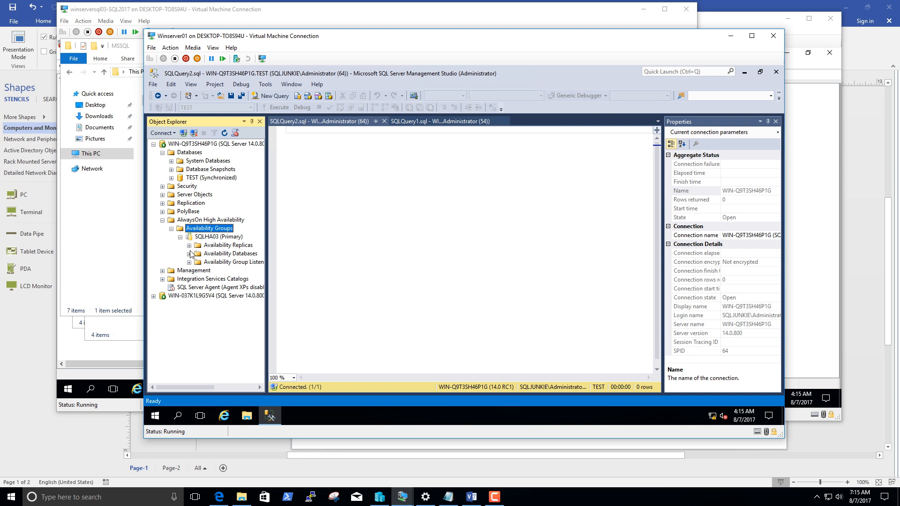
left_click(189, 253)
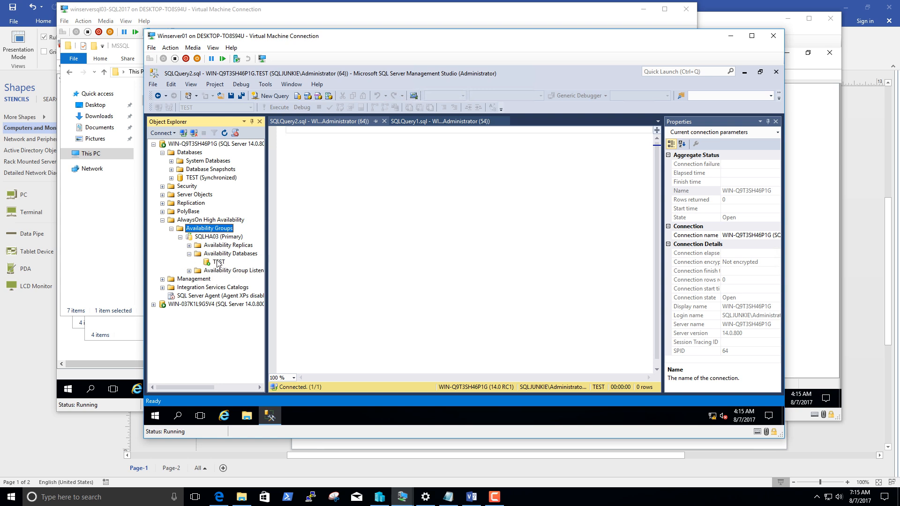
Expand WIN-037K1L9G5V4 and inspect its TEST database and SQLHA03 availability group.
left_click(153, 304)
left_click(172, 305)
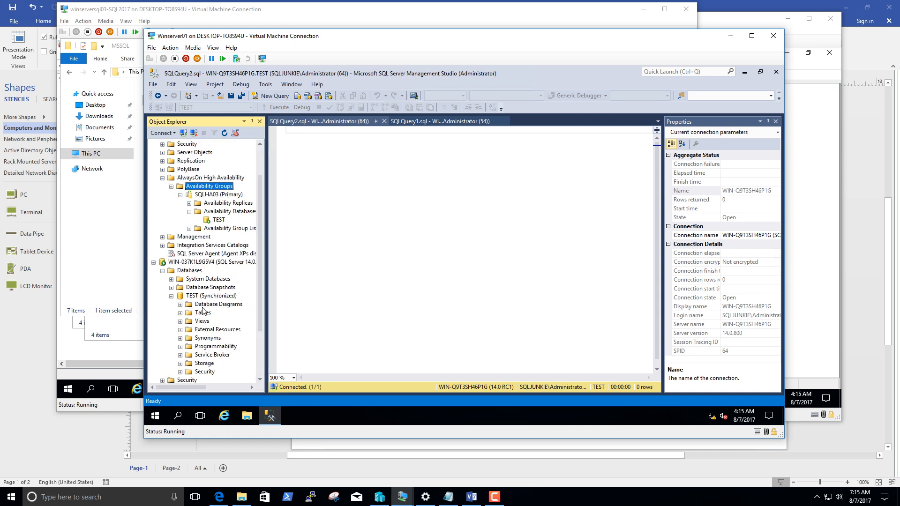
scroll(184, 321, "down", 3)
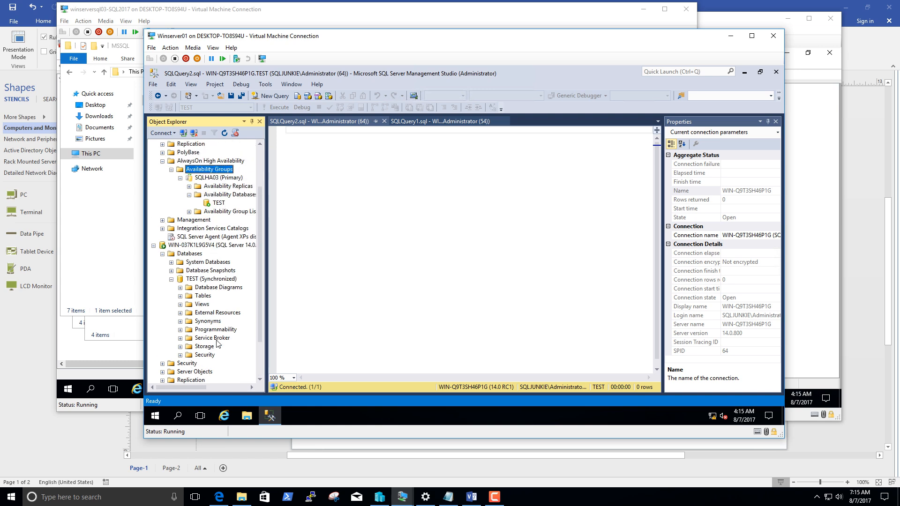
left_click(162, 346)
left_click(202, 363)
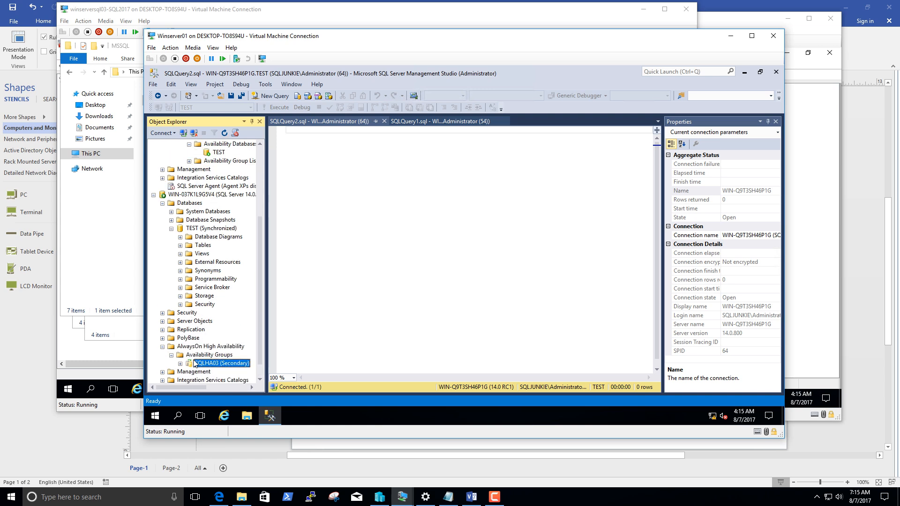
Open the SQLHA03 dashboard on WIN-037K1L9G5V4 and widen the Role and Failover Readiness columns to read the replica status.
right_click(205, 347)
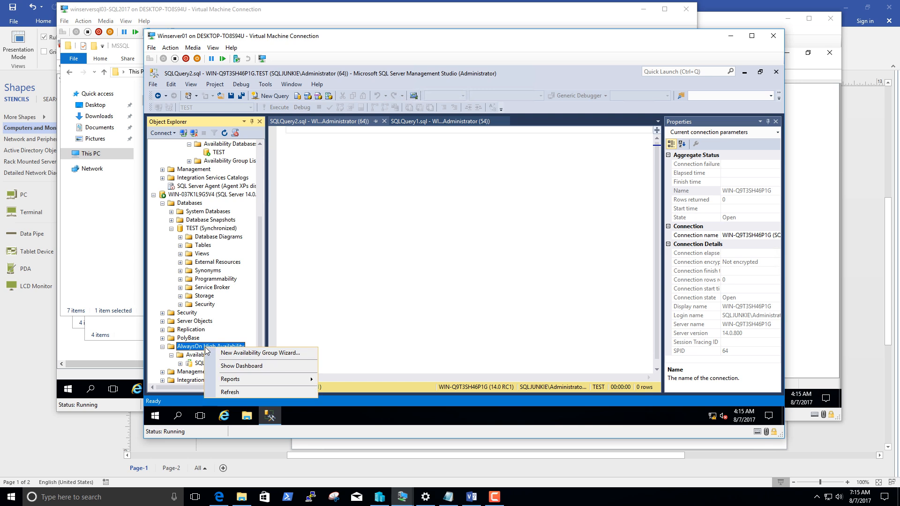
left_click(231, 366)
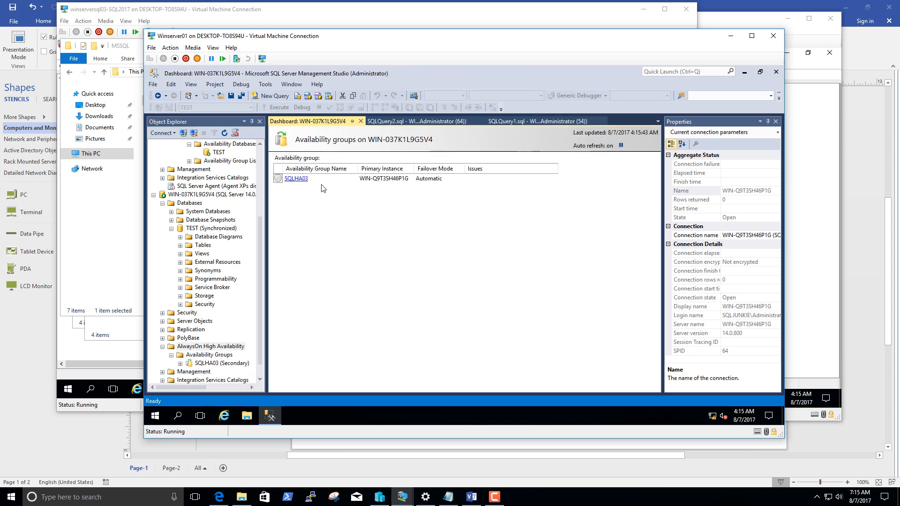
left_click(300, 182)
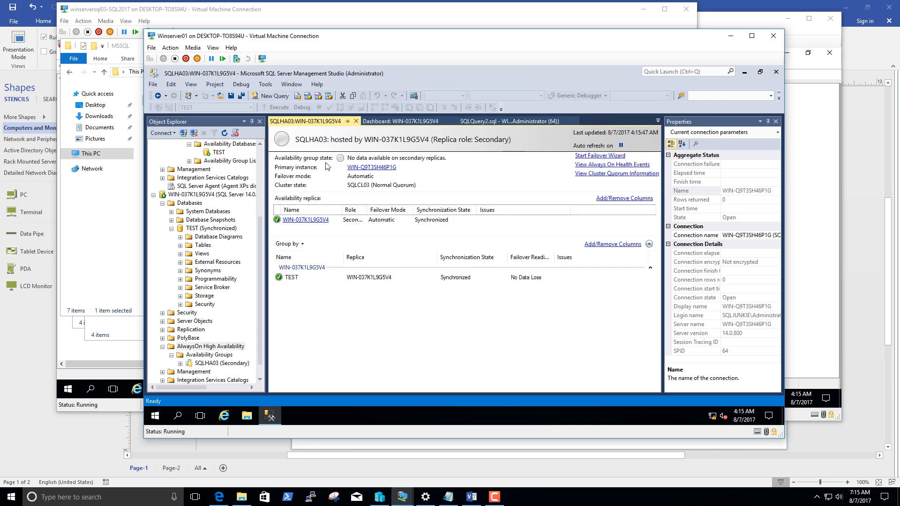
left_click(310, 282)
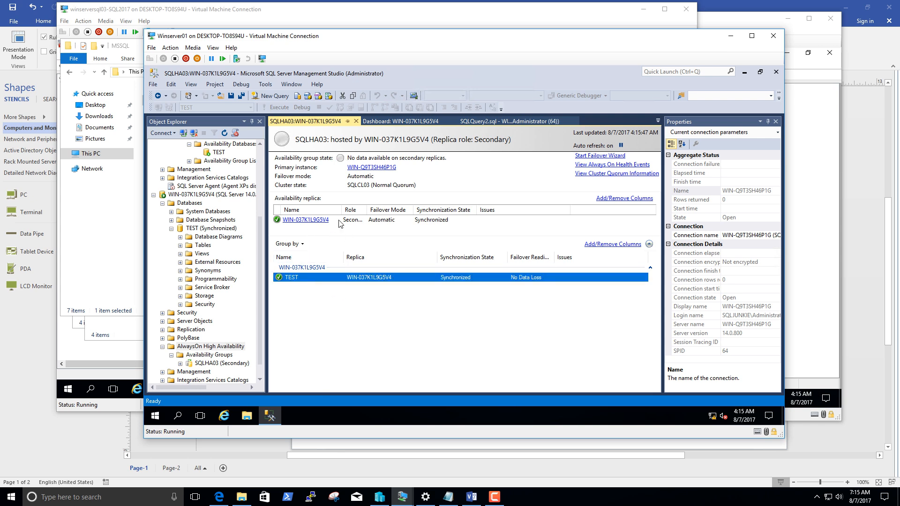
left_click_drag(367, 210, 417, 212)
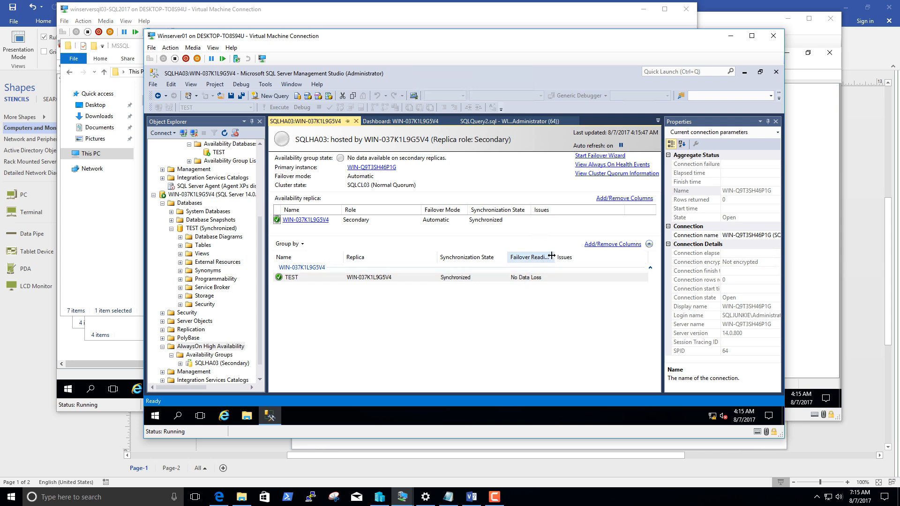
left_click_drag(553, 257, 575, 255)
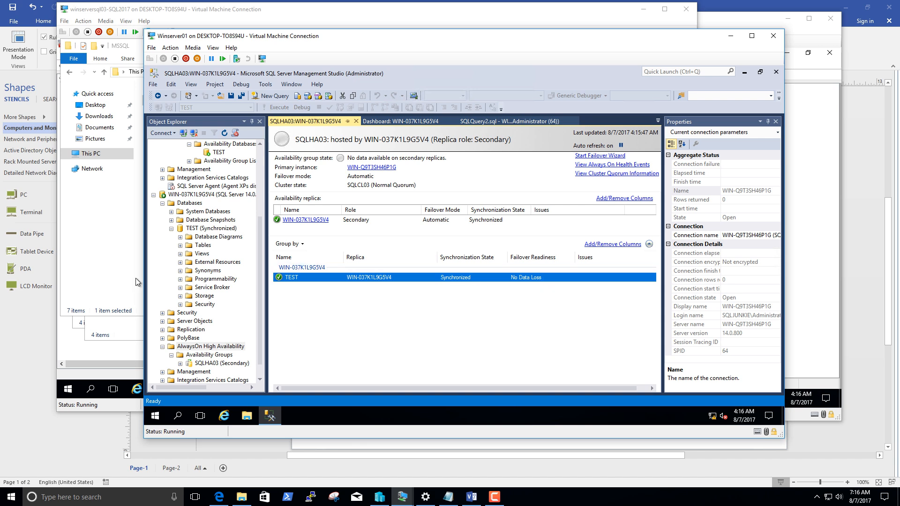
Close the secondary's SQLHA03 dashboard and open the SQLHA03 dashboard on WIN-Q9T3SH46P1G to check both replicas' synchronization.
scroll(170, 267, "up", 4)
scroll(168, 249, "up", 1)
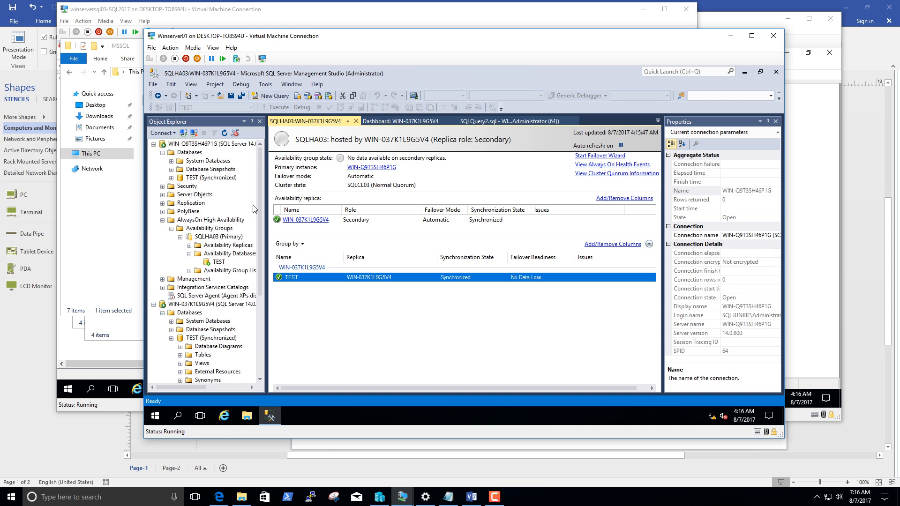
left_click(356, 122)
right_click(193, 222)
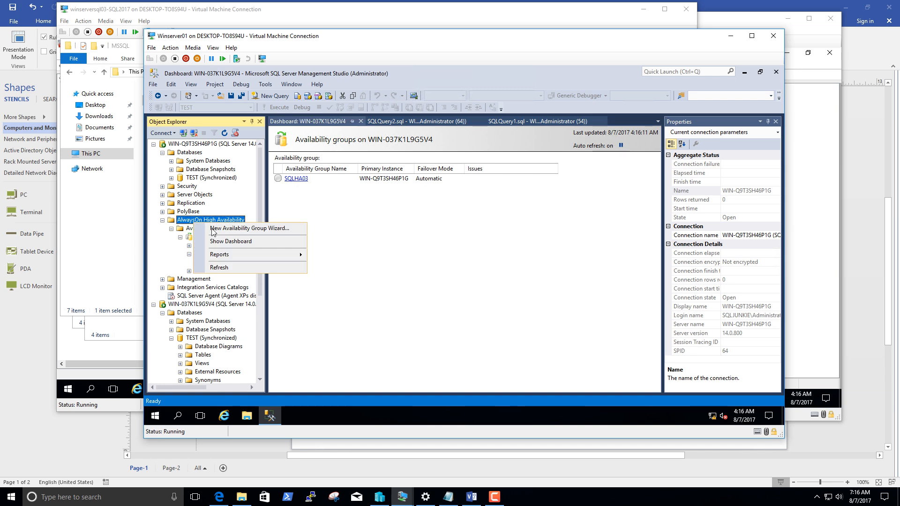
left_click(225, 241)
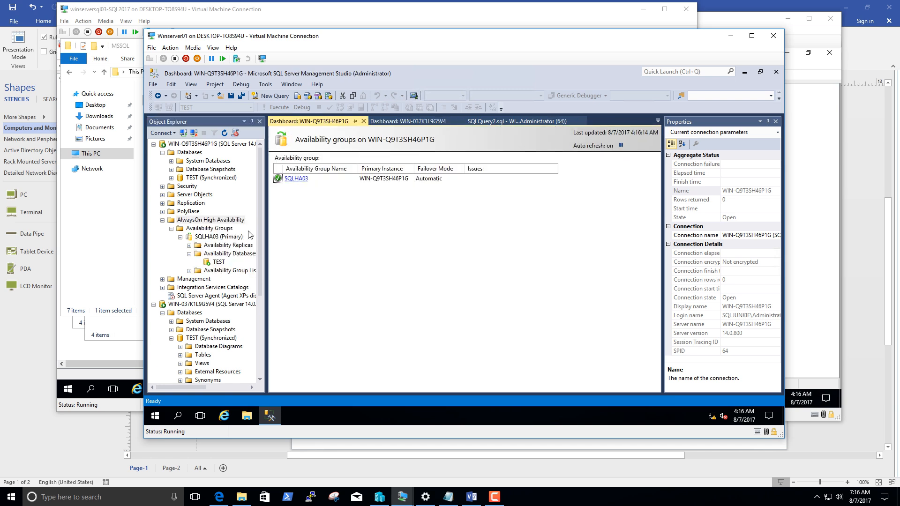
left_click(294, 179)
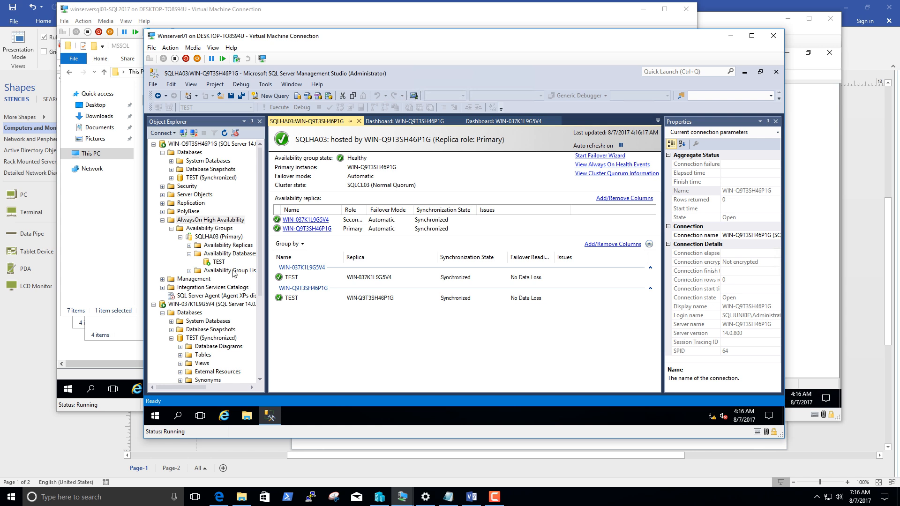
left_click(220, 255)
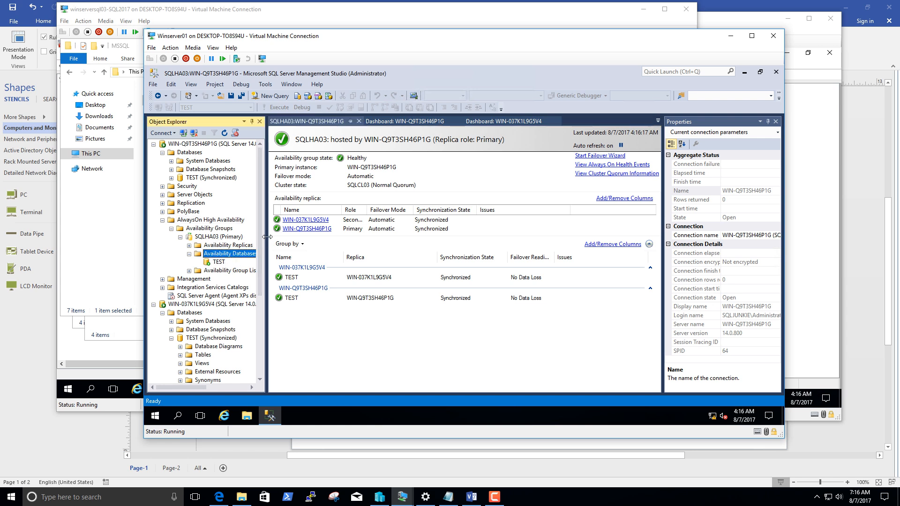
Widen Object Explorer and collapse the Availability Databases folder and both replica server trees.
left_click_drag(265, 239, 337, 240)
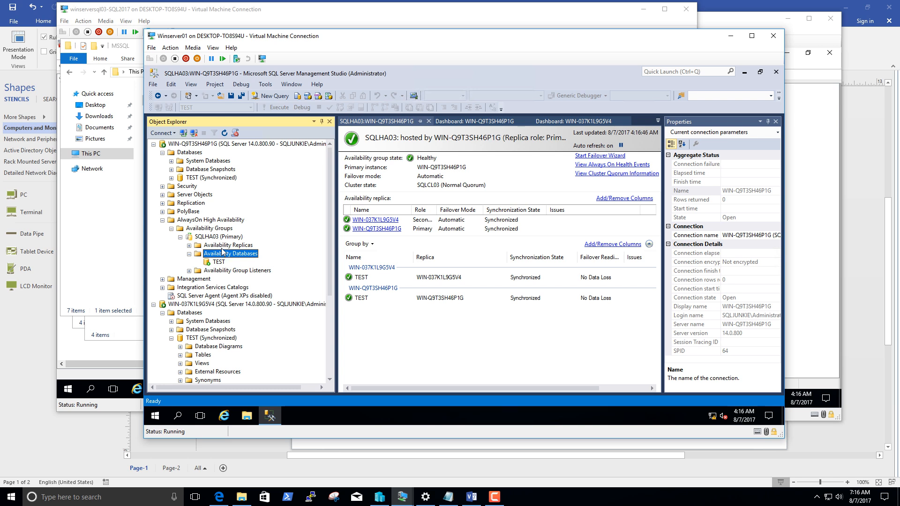
left_click(189, 254)
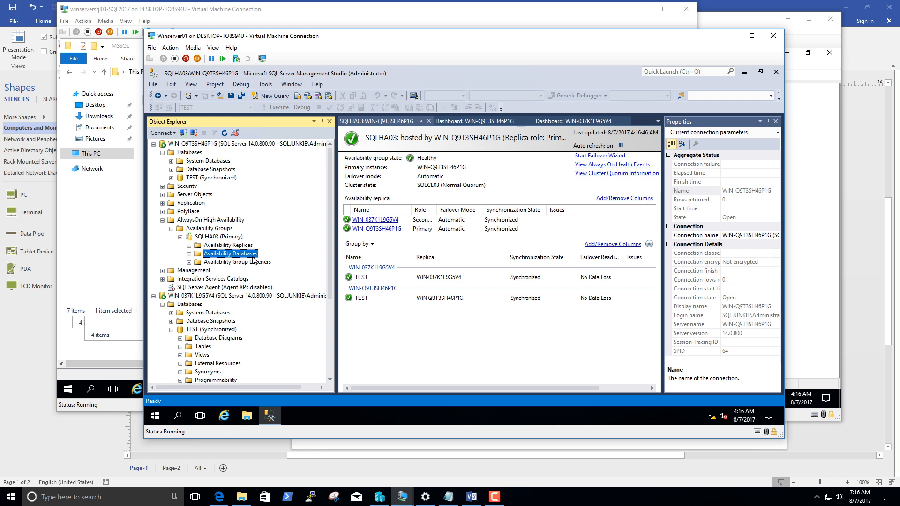
left_click(162, 152)
left_click(153, 144)
left_click(153, 153)
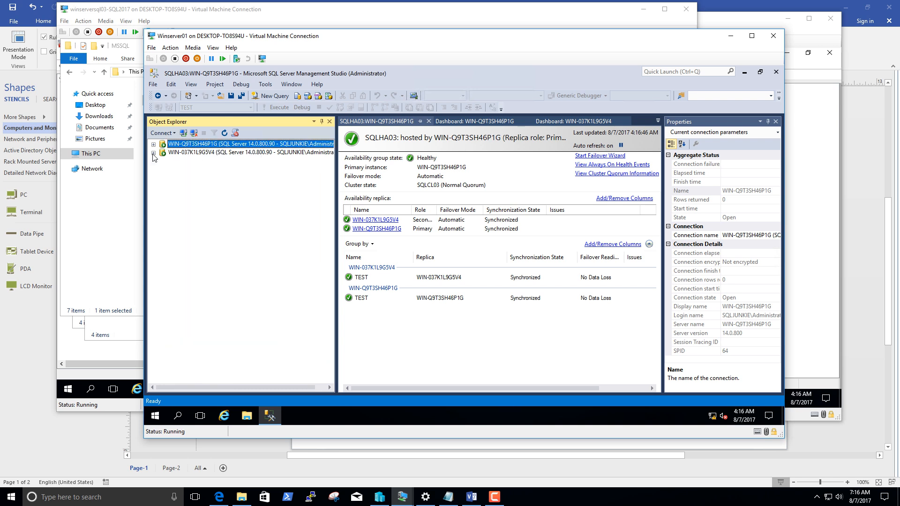
Connect Object Explorer to the SQLHA03 listener's Database Engine using Windows Authentication.
left_click(170, 133)
left_click(174, 143)
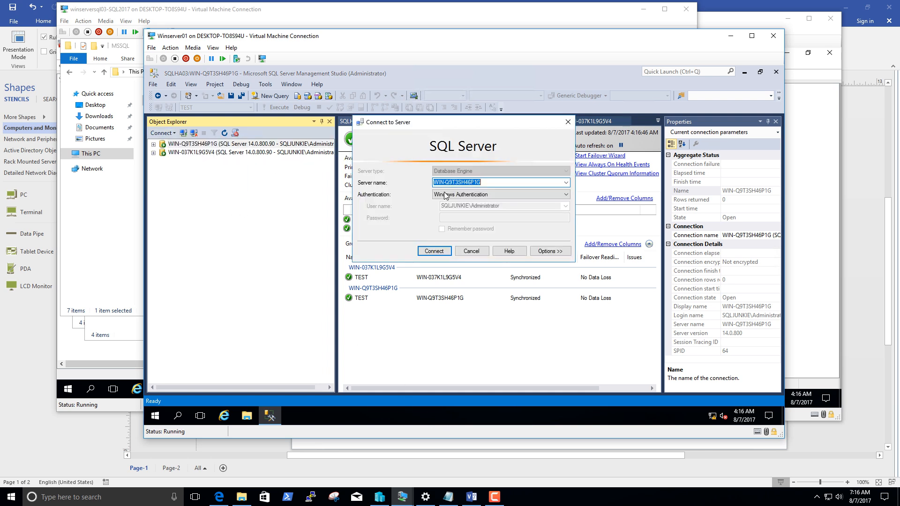
left_click(566, 182)
left_click(500, 204)
left_click(435, 253)
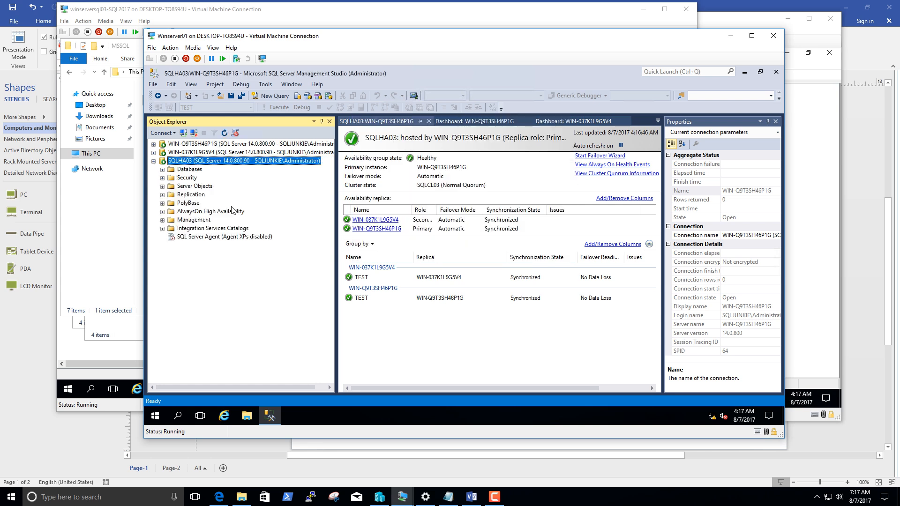
Refresh the SQLHA03 listener connection and expand its Databases folder, refreshing that list as well.
right_click(191, 162)
left_click(211, 339)
left_click(162, 169)
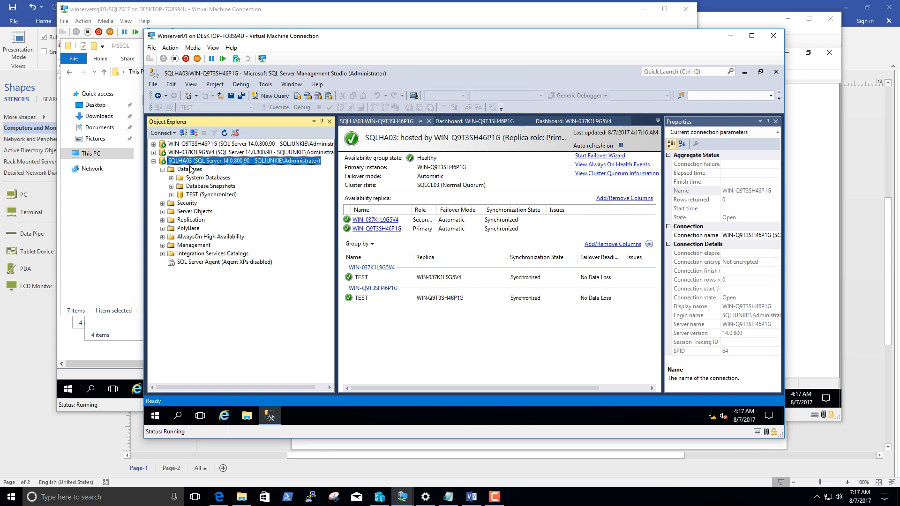
right_click(191, 170)
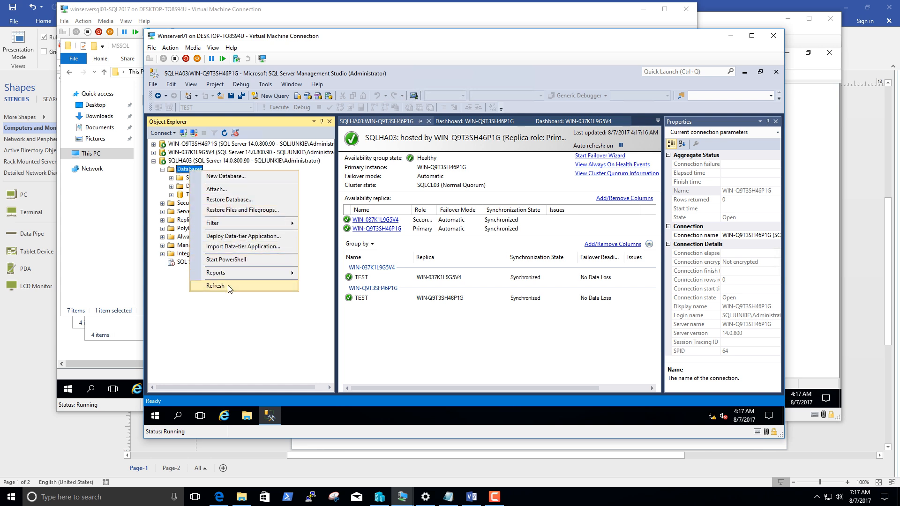
left_click(215, 286)
Close the SQLHA03 dashboard and stop the MSSQLSERVER service on WIN-Q9T3SH46P1G to simulate a primary failure.
left_click(187, 144)
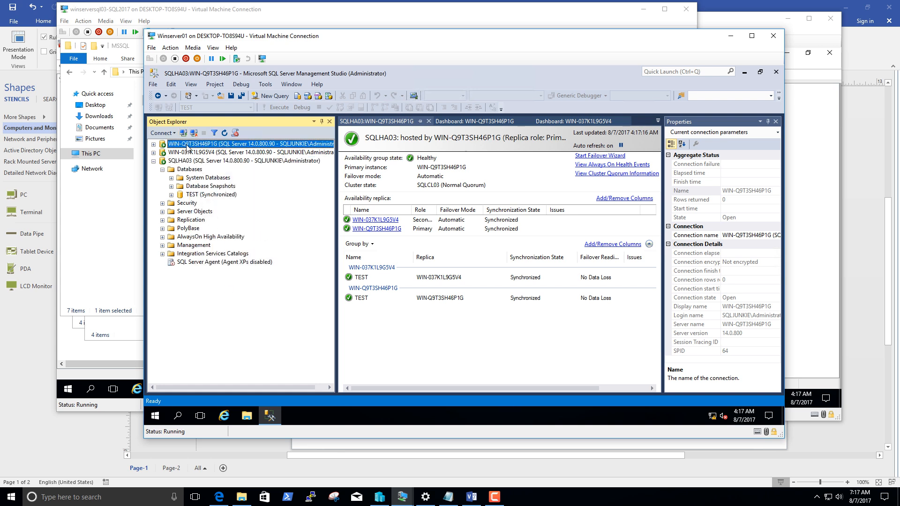
right_click(174, 144)
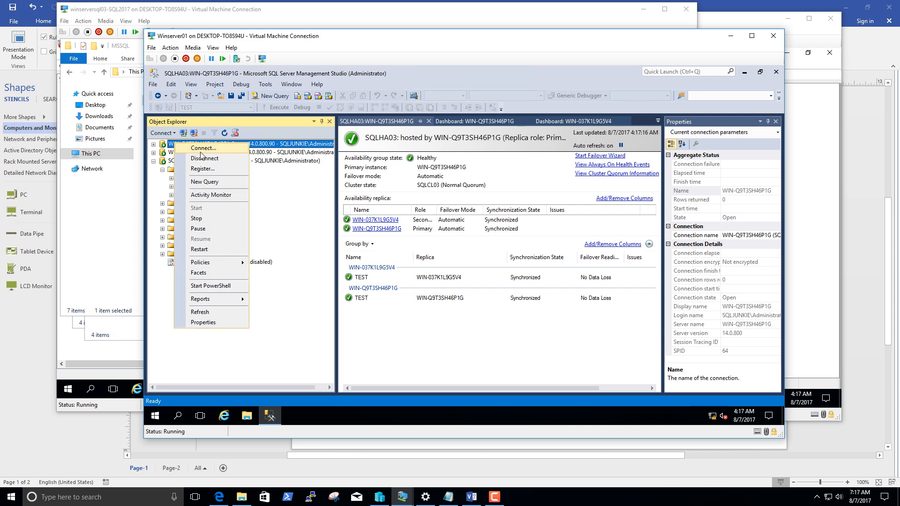
left_click(170, 151)
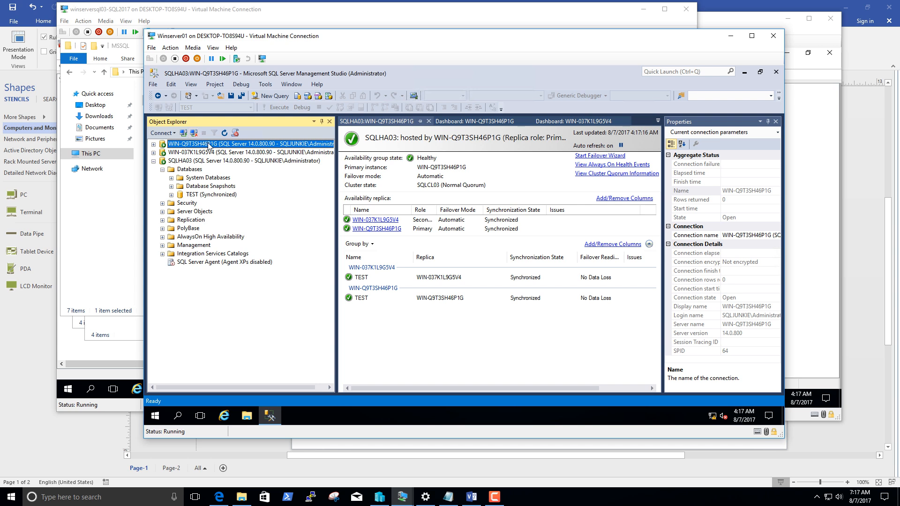
left_click(428, 120)
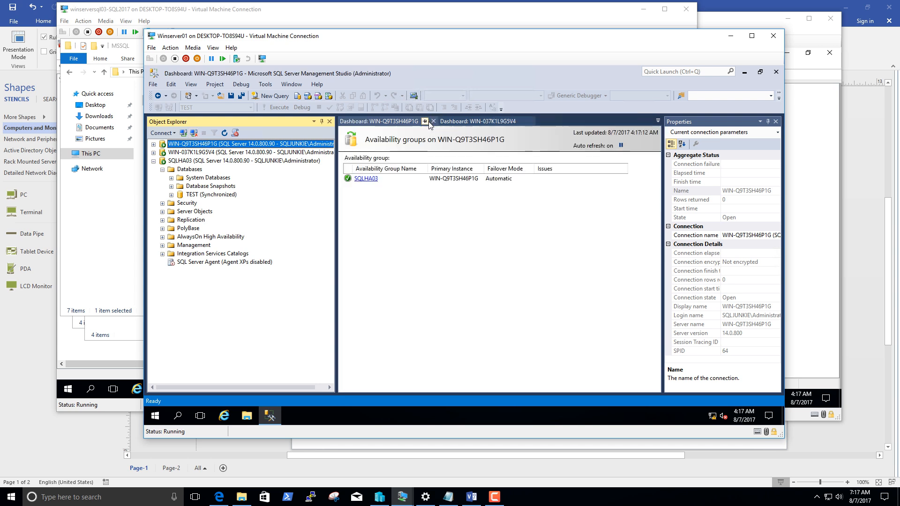
right_click(174, 146)
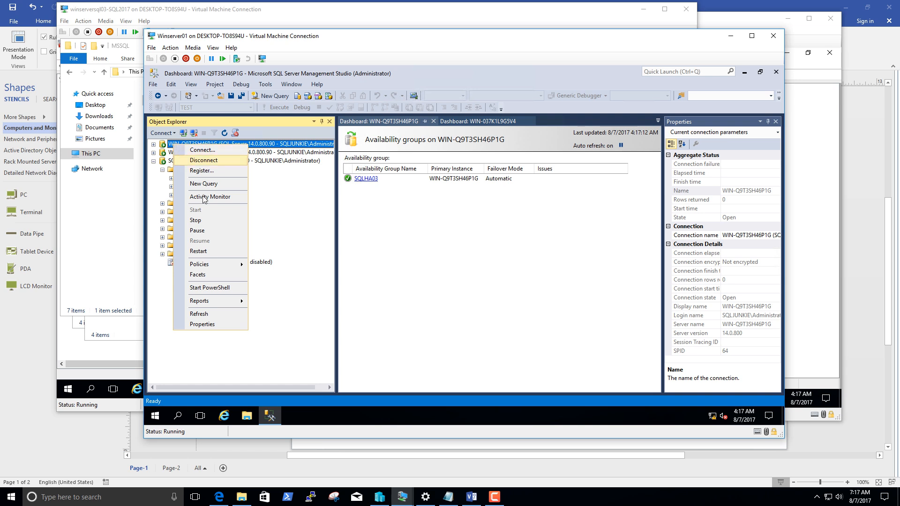
left_click(212, 221)
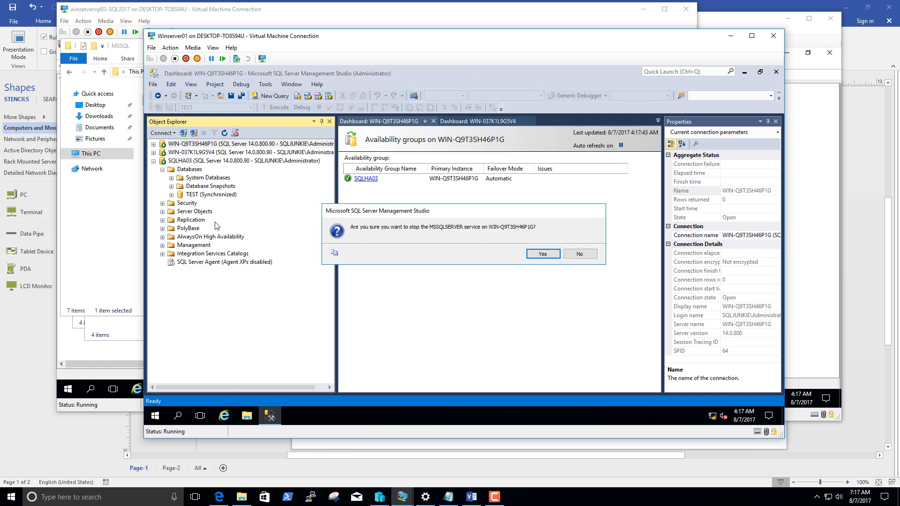
left_click(541, 254)
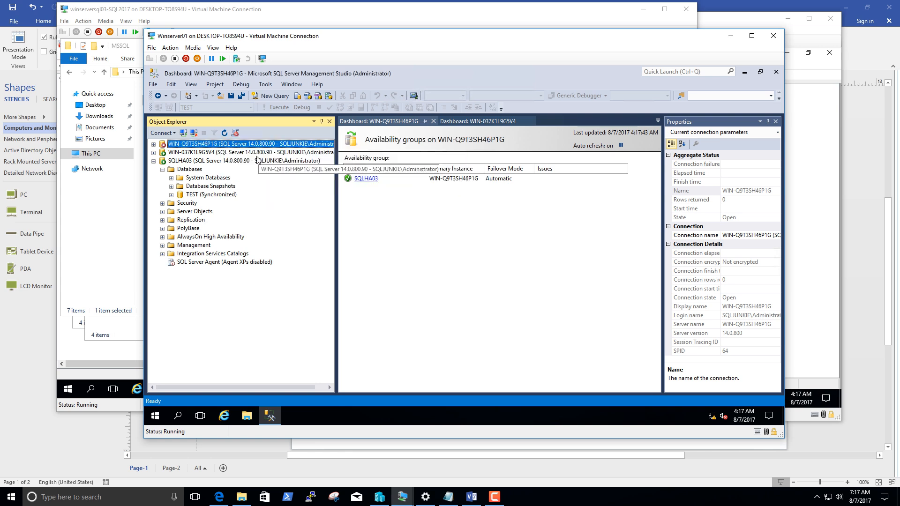
right_click(207, 161)
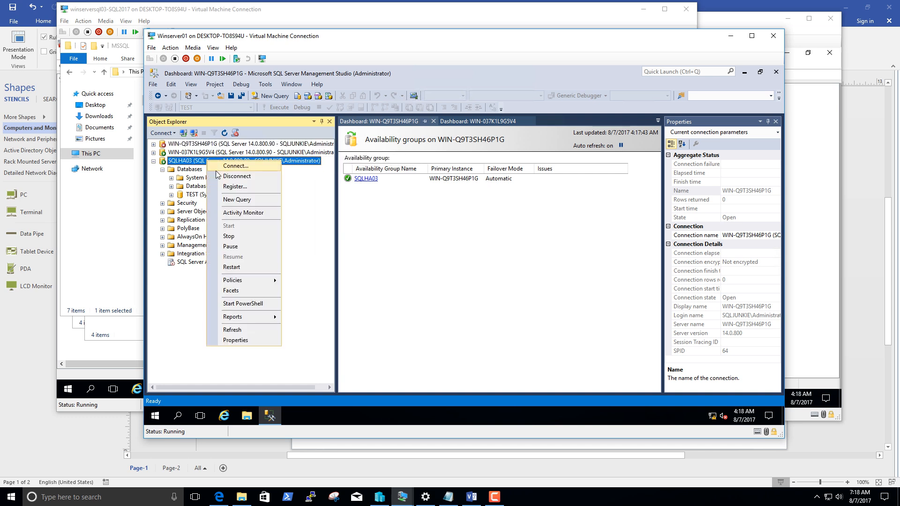
left_click(229, 199)
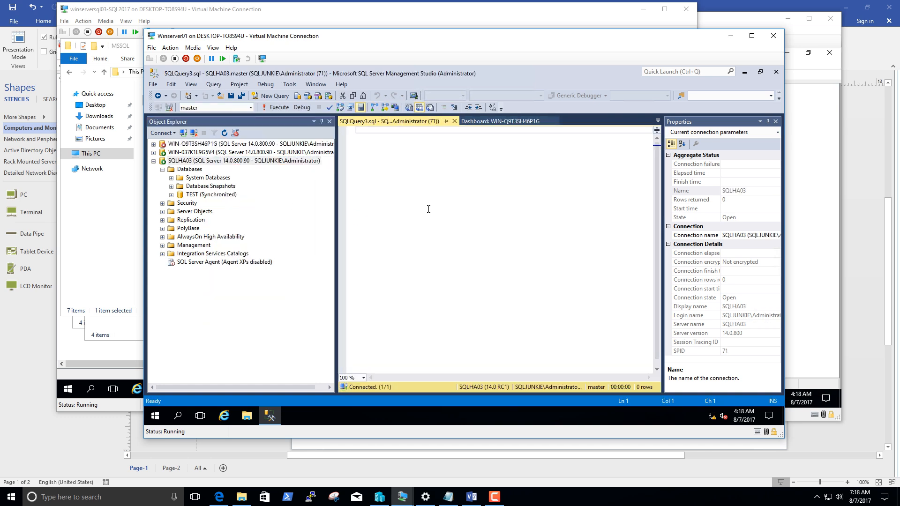
type("select")
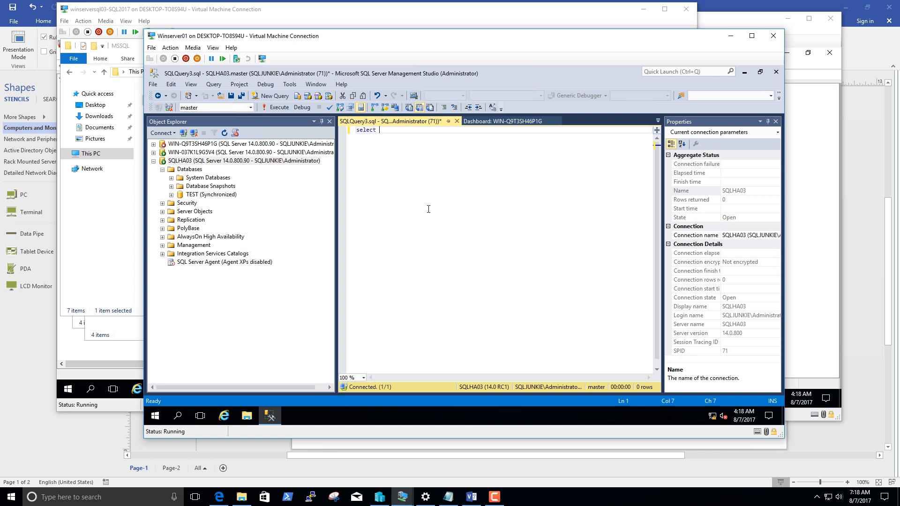
type(" @@version")
key("Return")
key("F5")
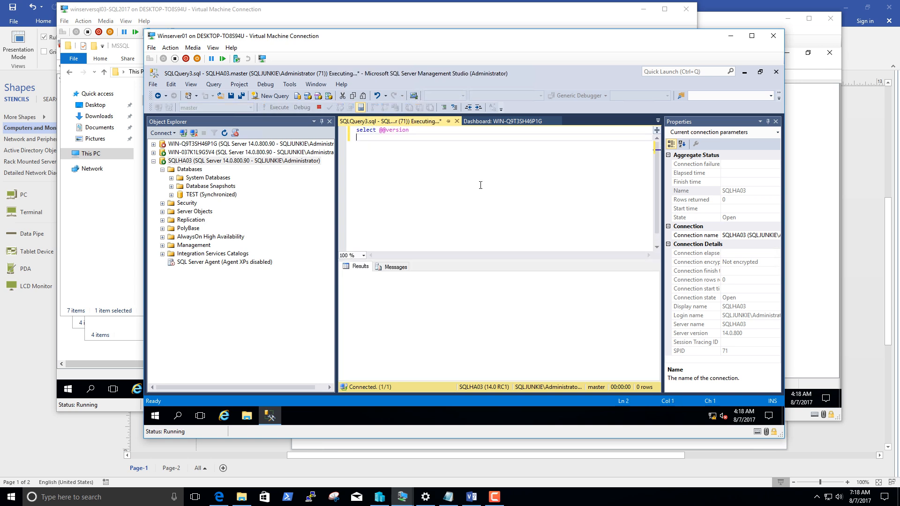
left_click_drag(480, 276, 708, 255)
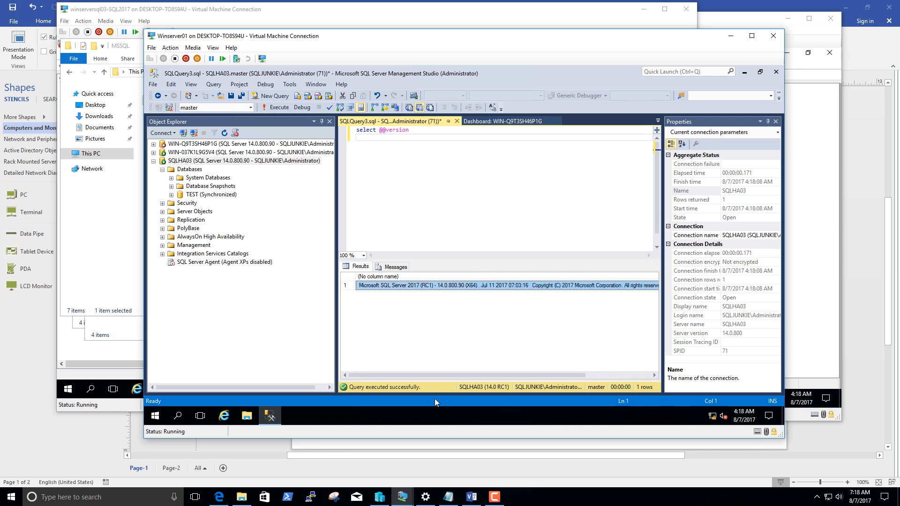
left_click_drag(434, 376, 392, 366)
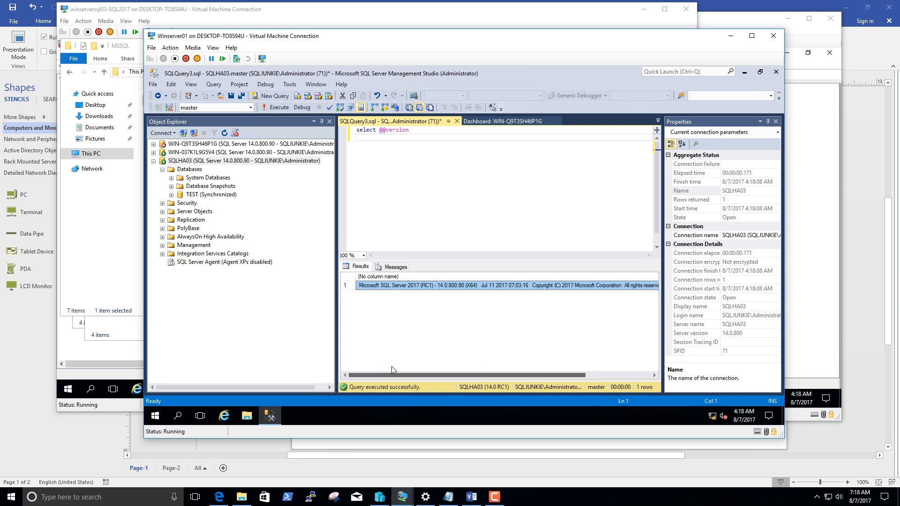
Start the MSSQLSERVER service on WIN-Q9T3SH46P1G again.
left_click(255, 154)
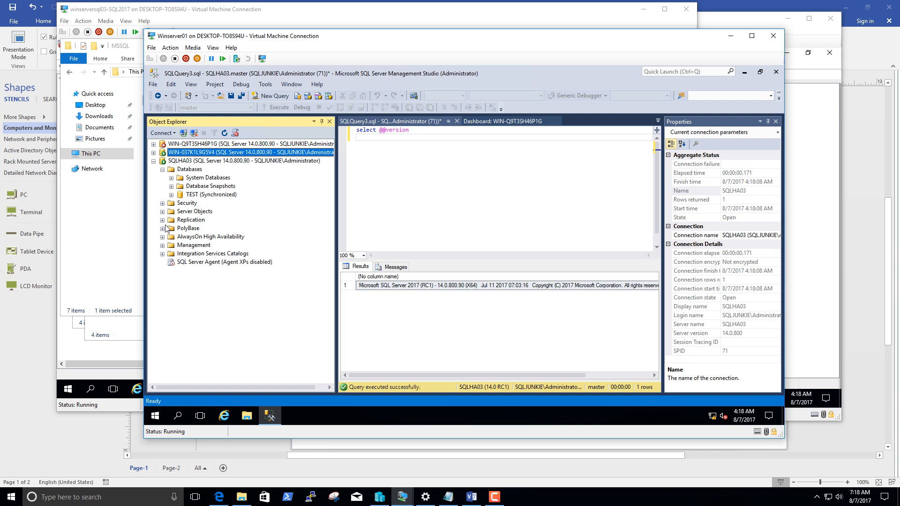
right_click(190, 144)
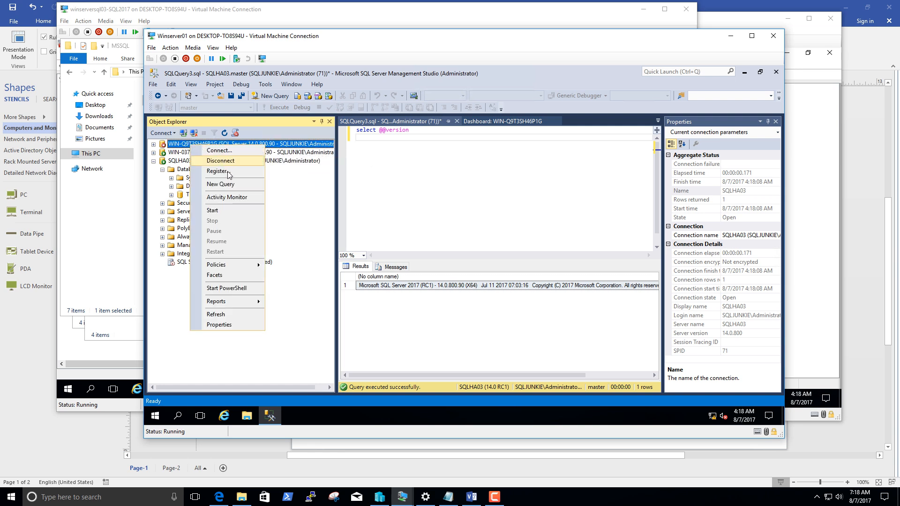
left_click(229, 211)
left_click(542, 253)
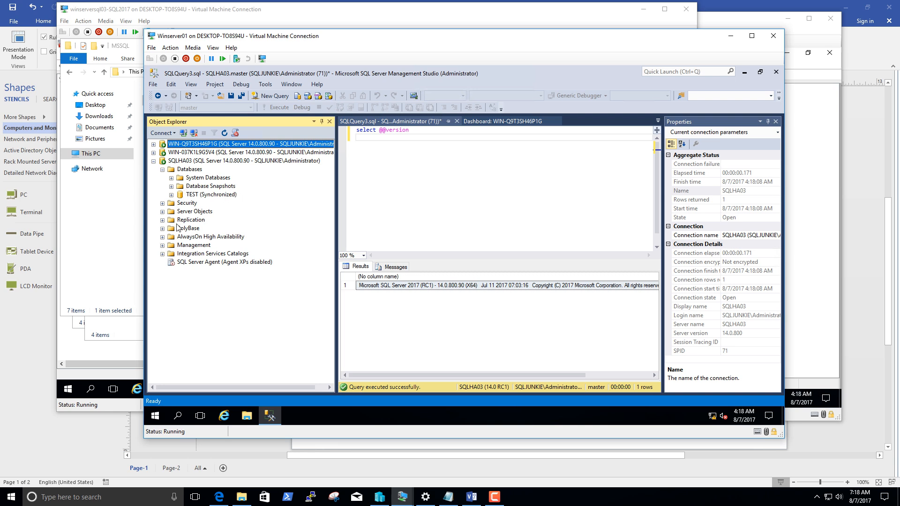
Start a failover of the SQLHA03 availability group from the listener connection, with WIN-Q9T3SH46P1G as the new primary replica.
left_click(164, 237)
left_click(171, 245)
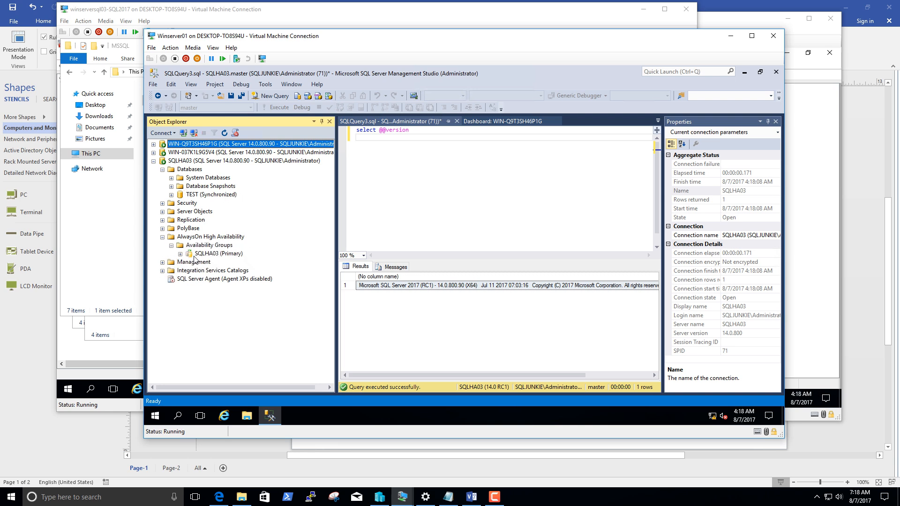
left_click(180, 254)
left_click(203, 263)
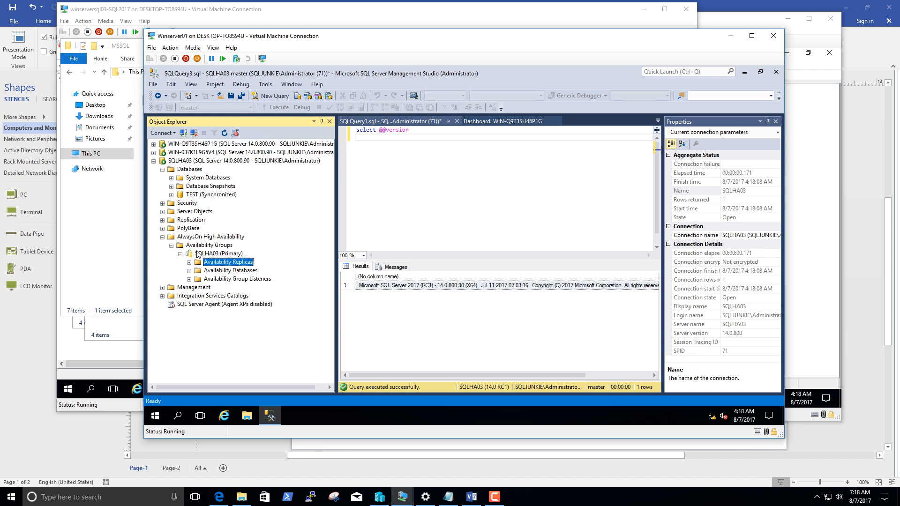
right_click(198, 253)
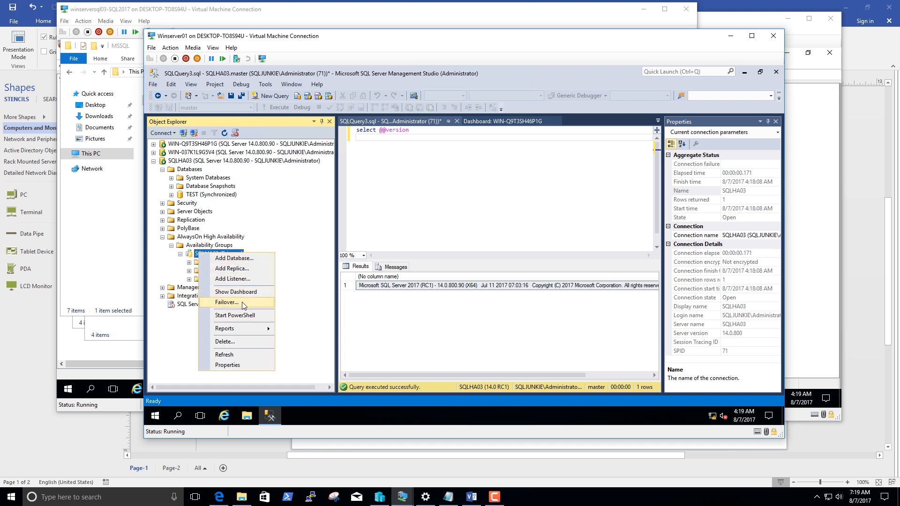
left_click(242, 304)
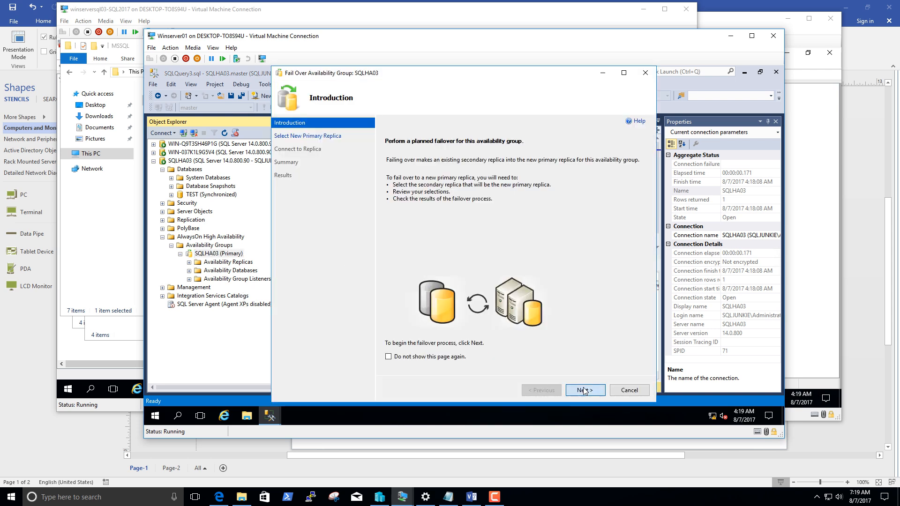
left_click(584, 391)
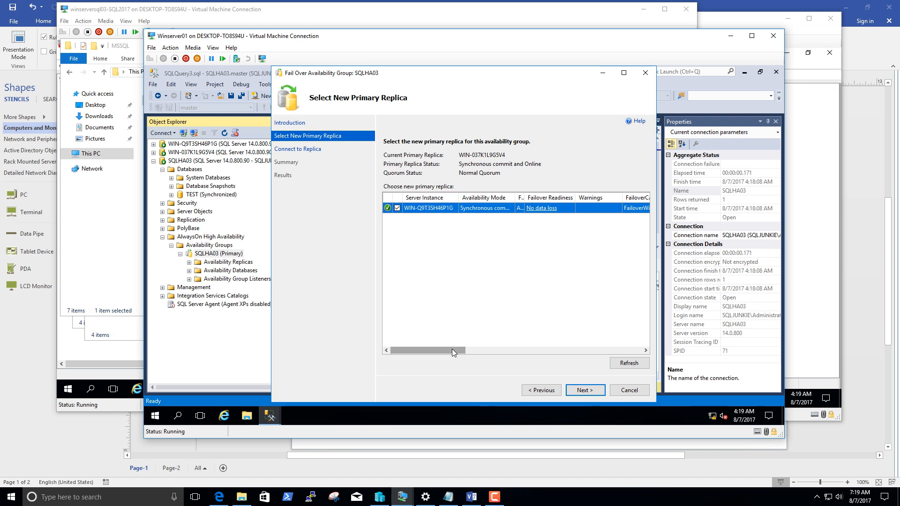
left_click_drag(451, 349, 467, 350)
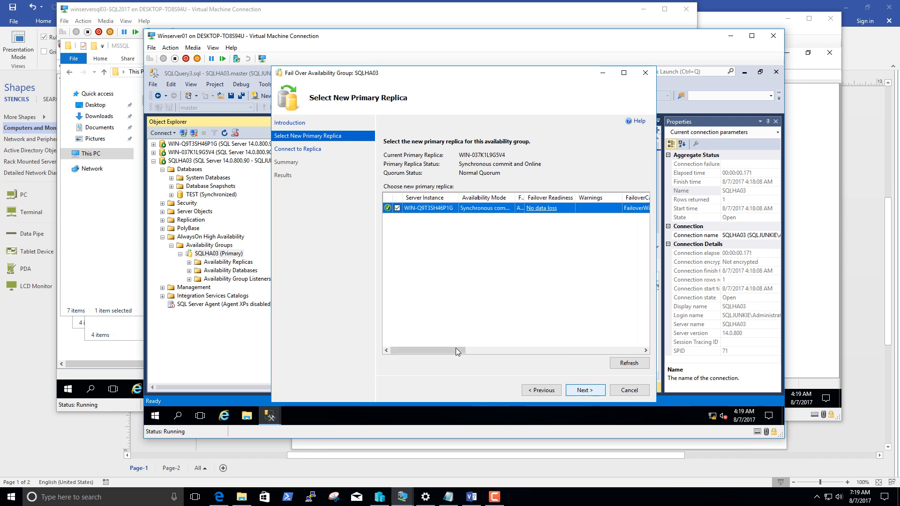
left_click_drag(458, 351, 399, 338)
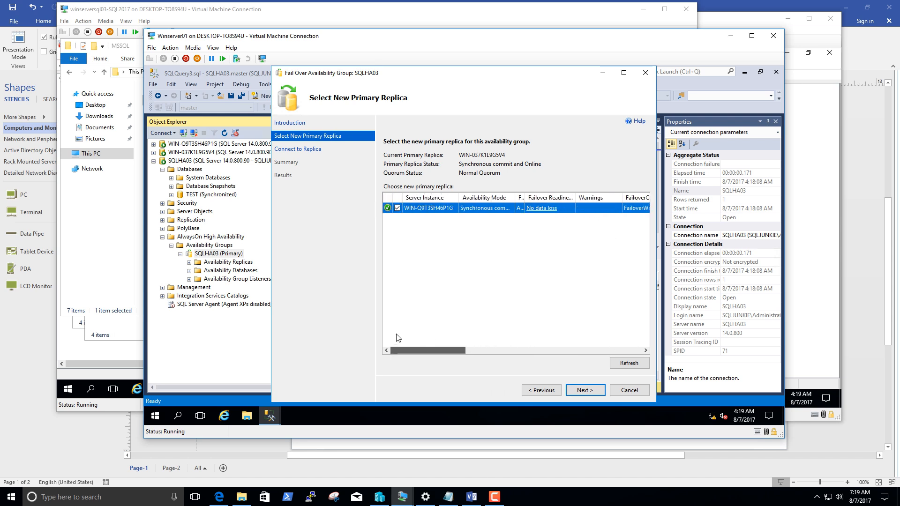
left_click(583, 390)
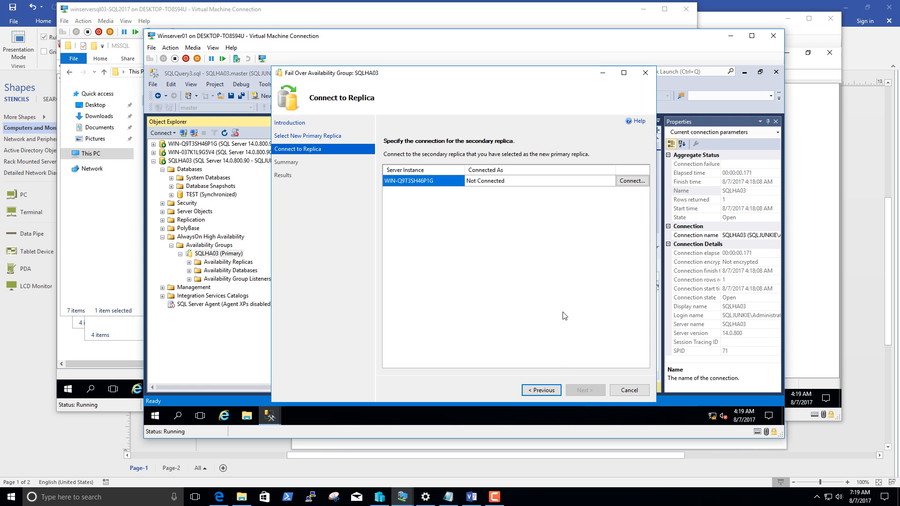
Connect to the WIN-Q9T3SH46P1G replica in the failover wizard and carry out the failover.
left_click(632, 181)
left_click(441, 250)
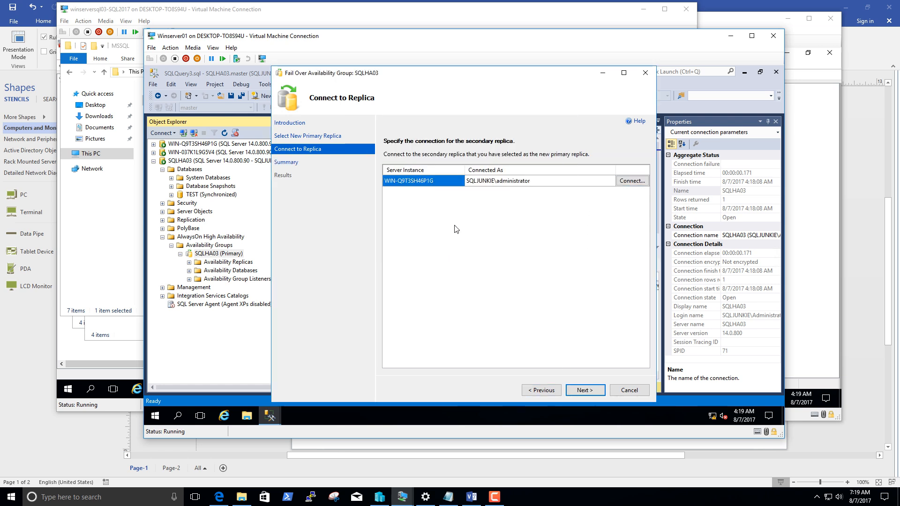
left_click(593, 394)
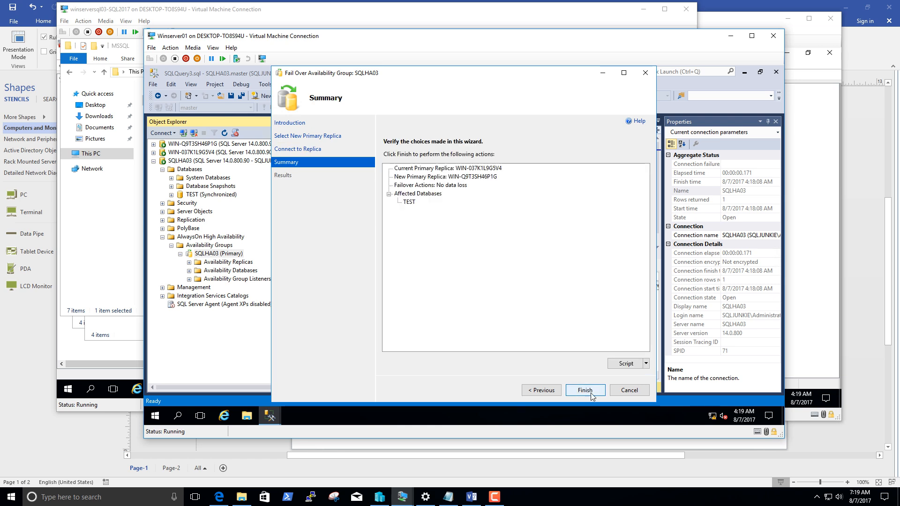
left_click(591, 393)
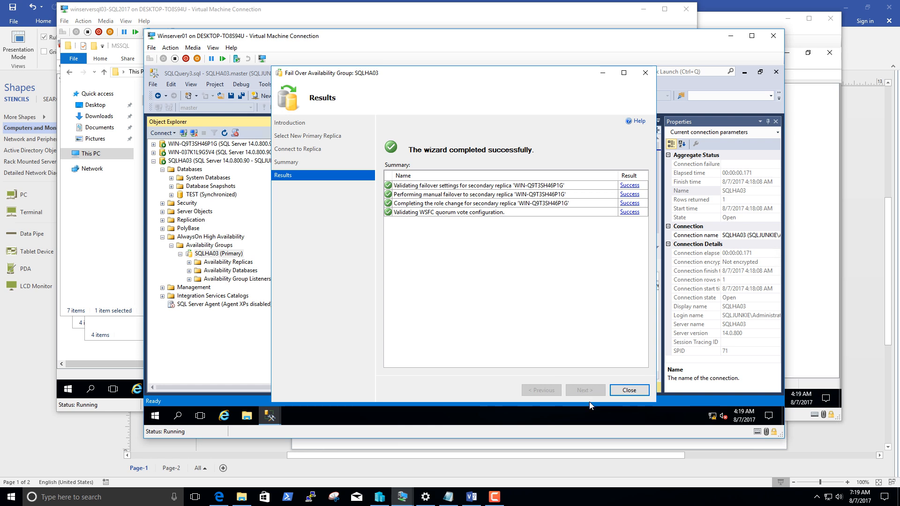
Close the completed failover wizard and switch to Visio to review the two-node availability group diagram.
left_click(628, 390)
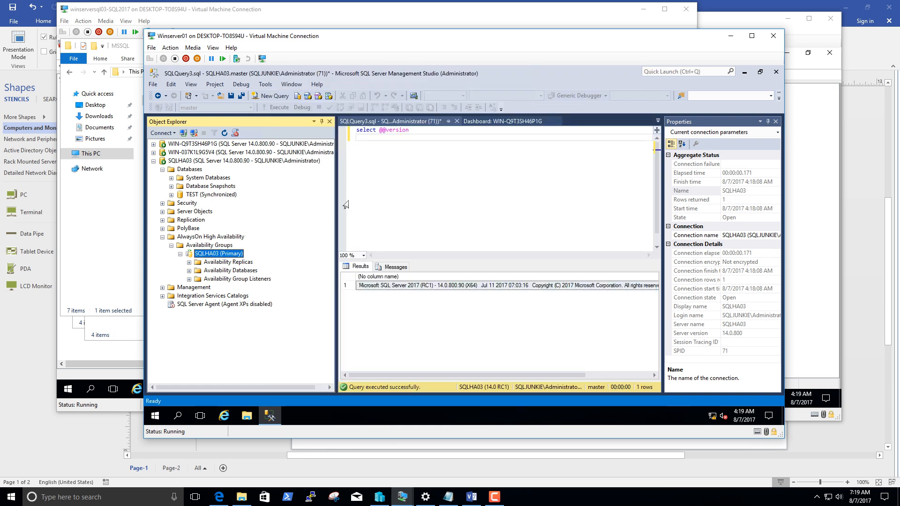
left_click(361, 198)
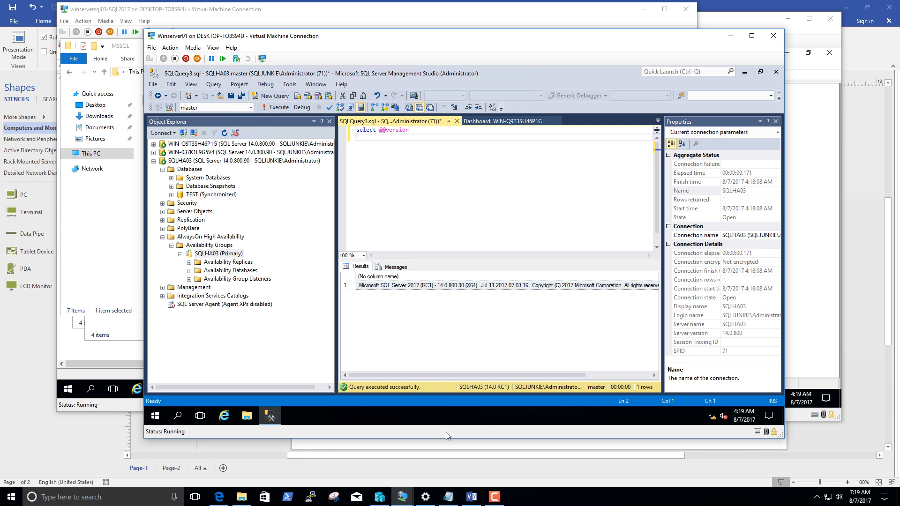
left_click(471, 496)
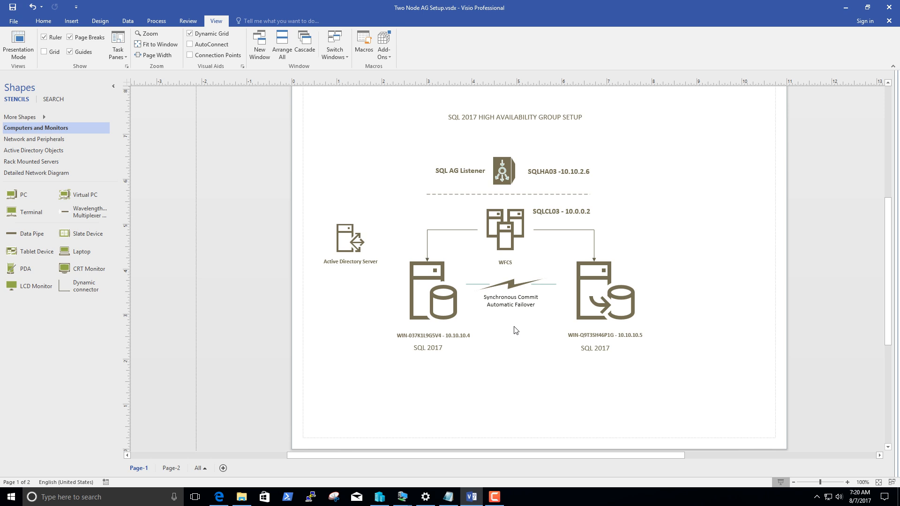
Bring Hyper-V Manager up and return to the Winserver01 virtual machine with the SQLHA03 query.
left_click(379, 497)
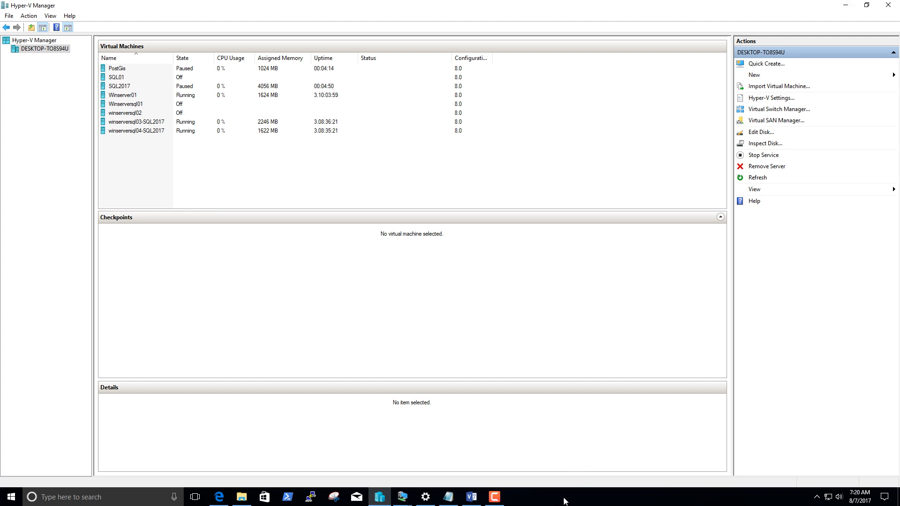
left_click(844, 8)
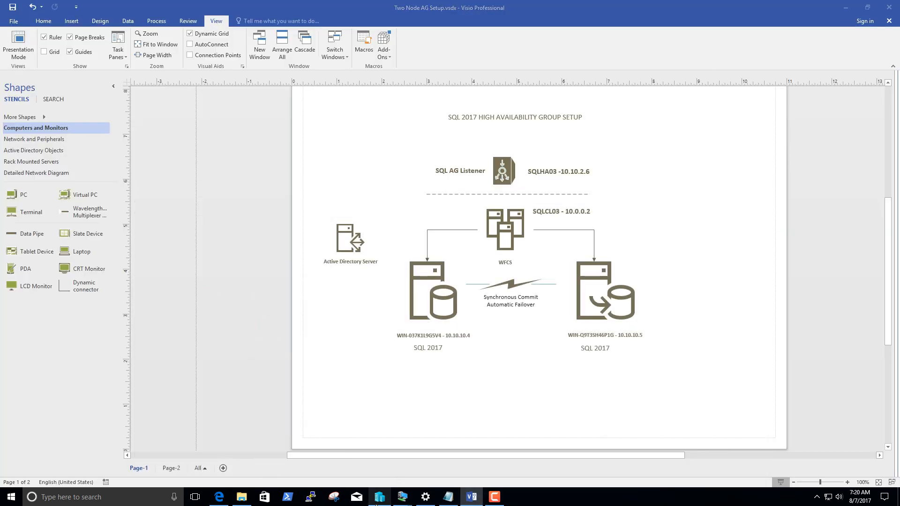
left_click(377, 502)
mouse_move(387, 485)
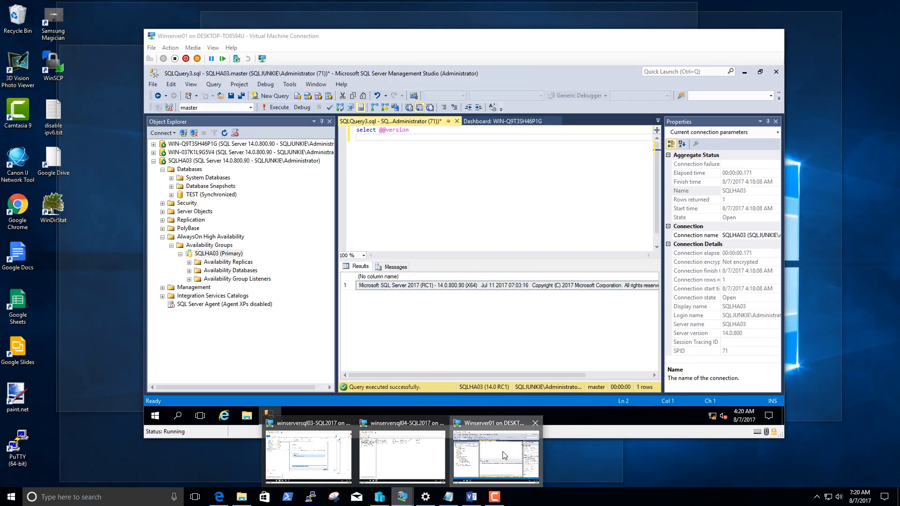
left_click(504, 454)
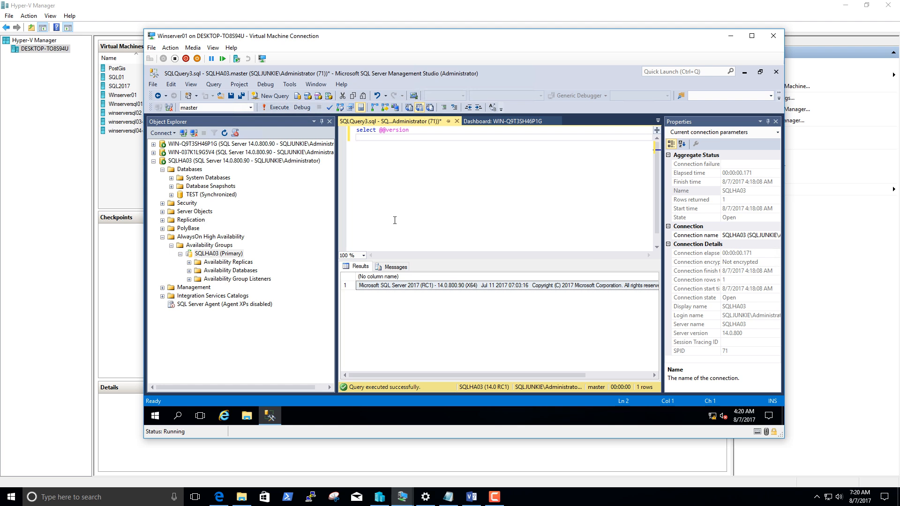
key("ctrl+F10")
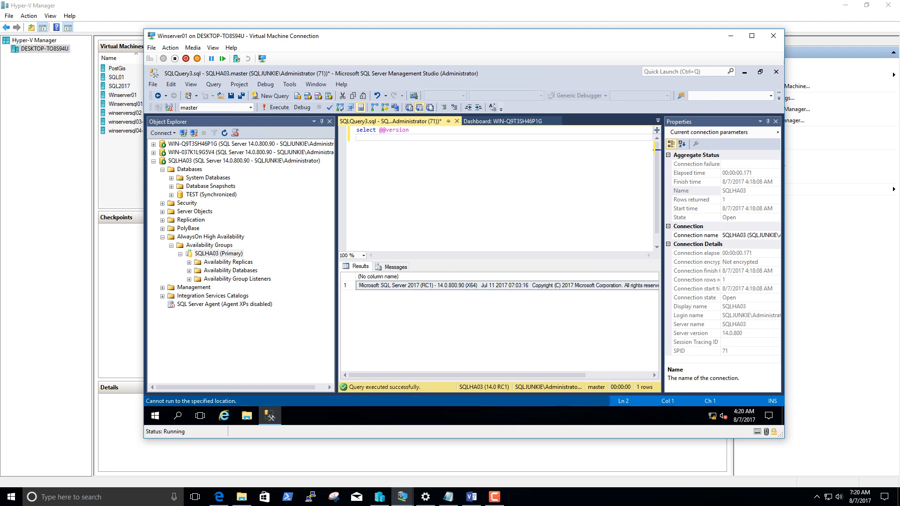